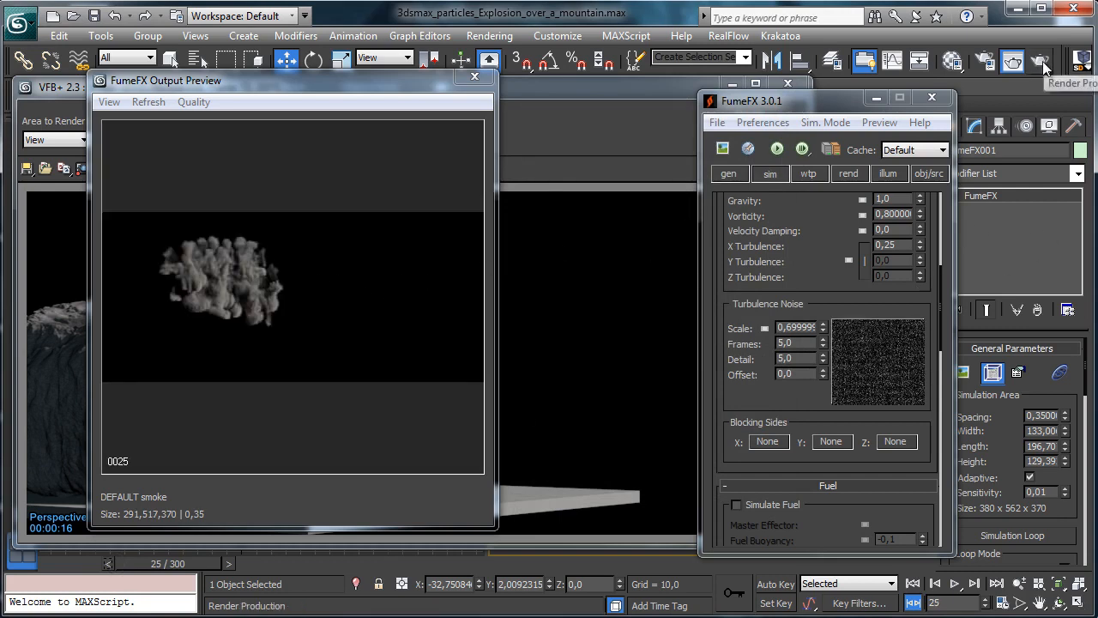
Step: Render frame 25 of the perspective view and inspect the combined smoke and dust, leaving the viewports uncovered
left_click(1041, 60)
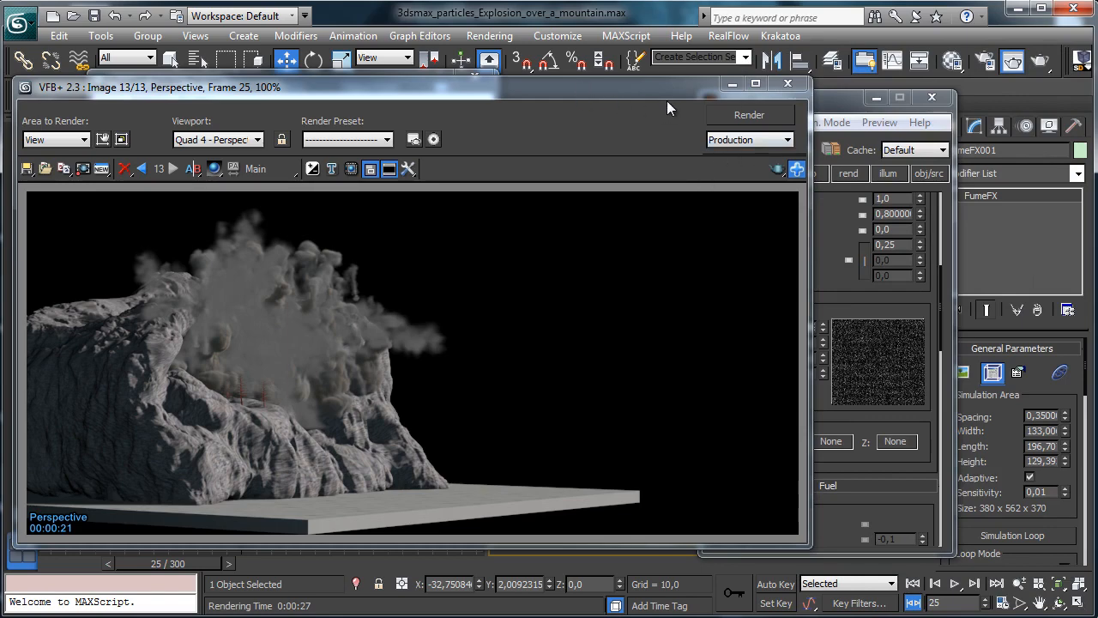
left_click(732, 84)
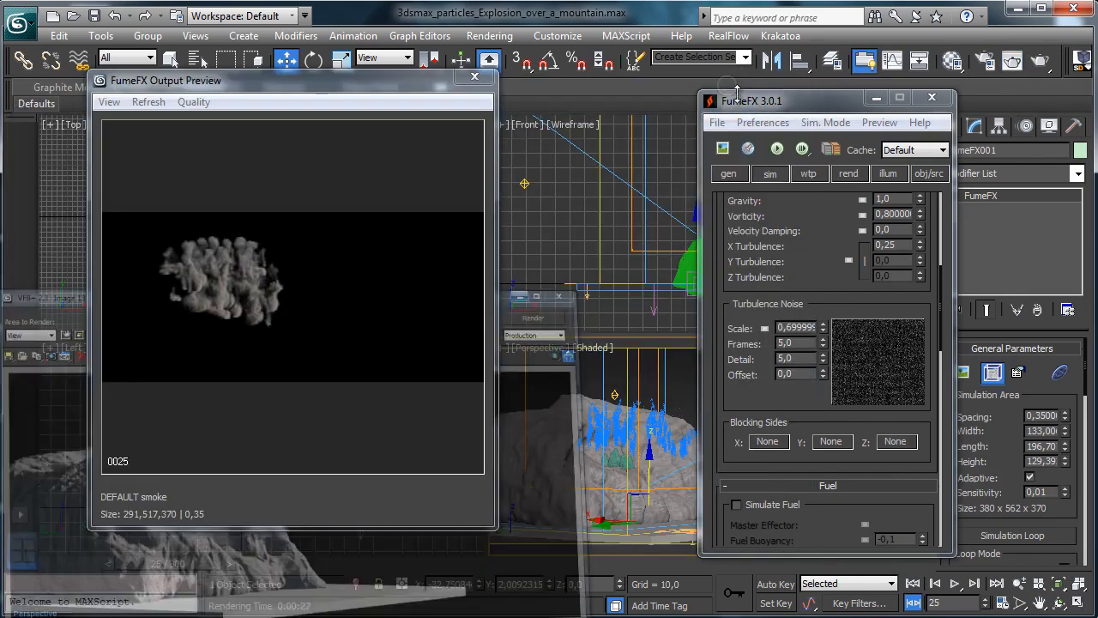
left_click(876, 99)
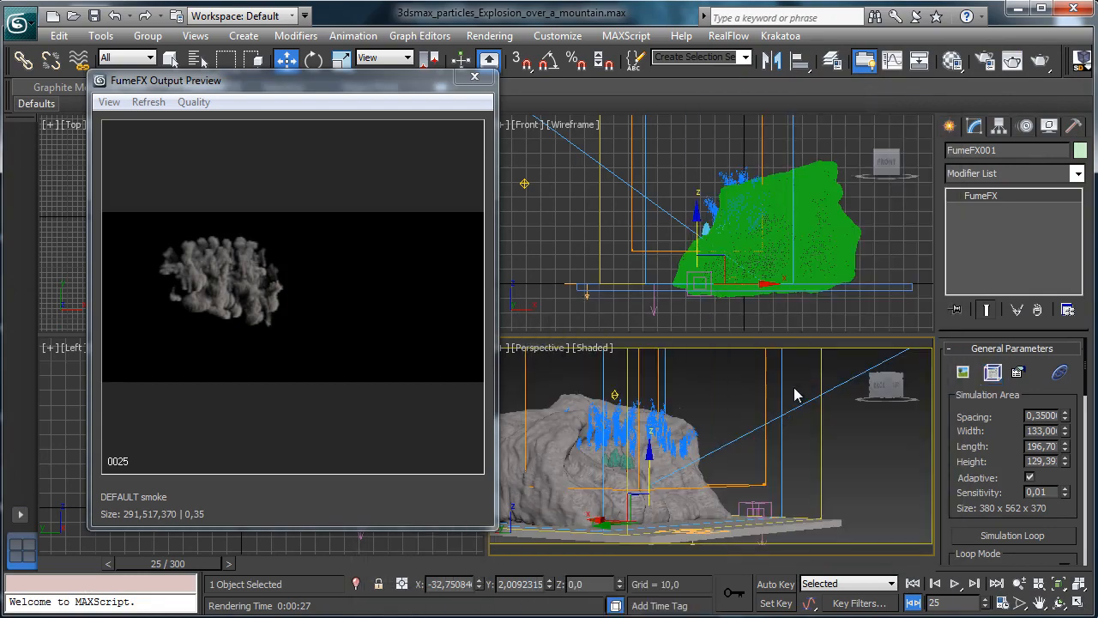
Step: Disable smoke rendering for the FumeFX002_Dust_Air grid and render frame 25 of the perspective view
left_click(766, 386)
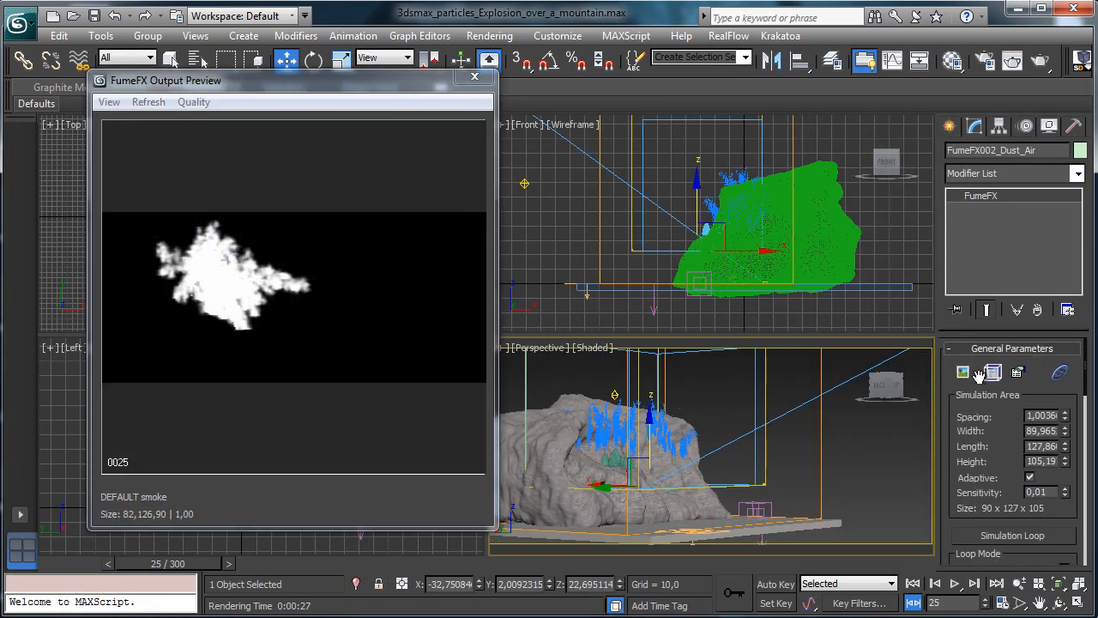
left_click(993, 372)
left_click(856, 177)
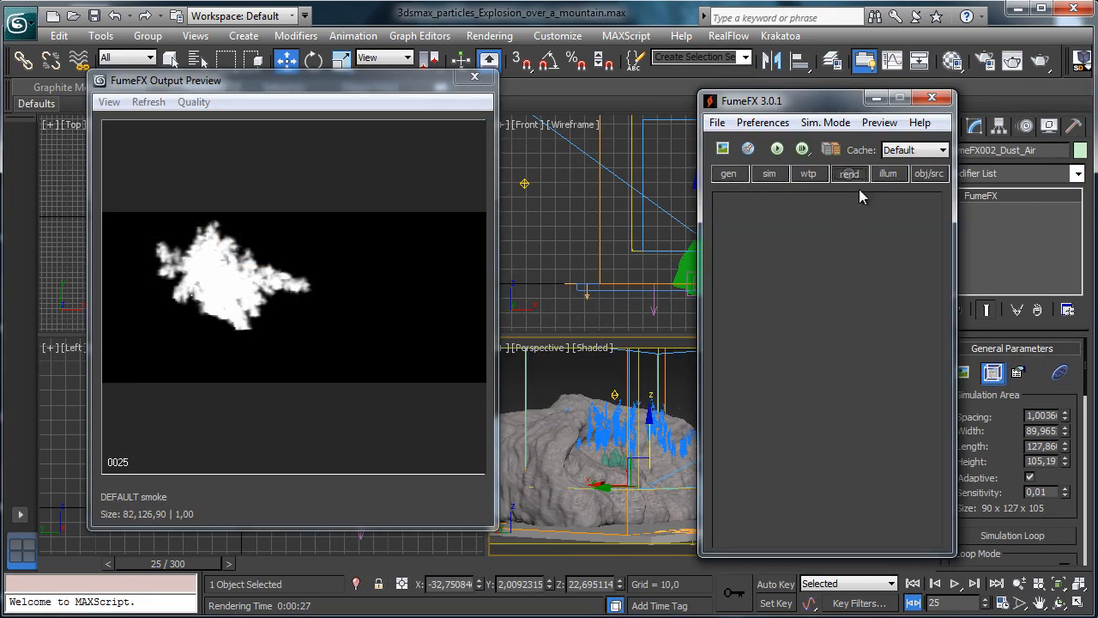
left_click_drag(824, 402, 820, 112)
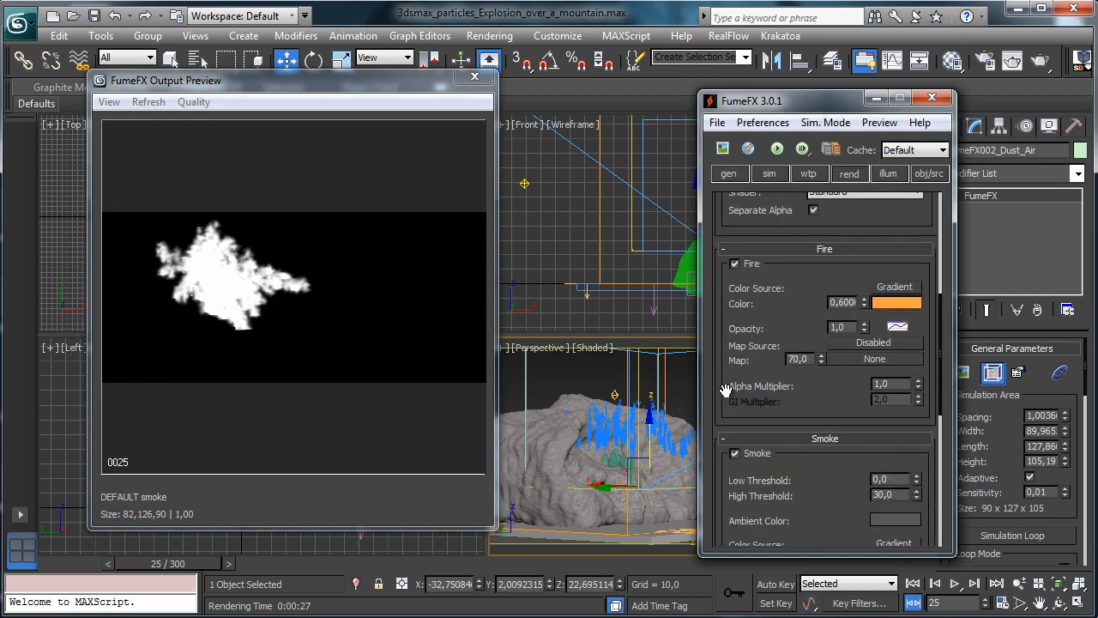
left_click(735, 453)
left_click(1040, 62)
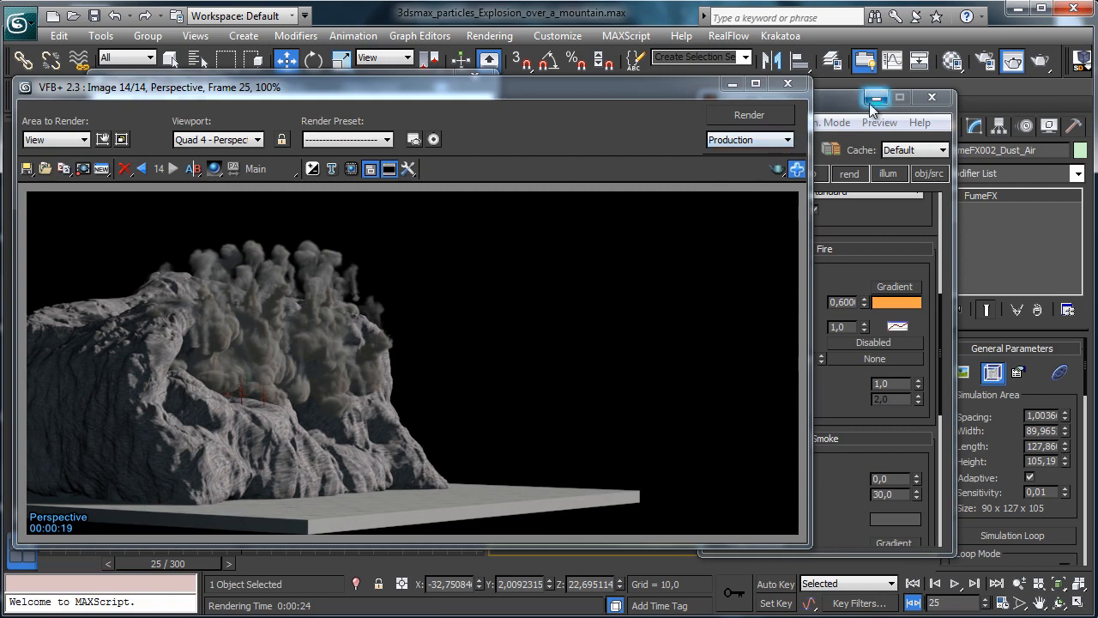
left_click(932, 198)
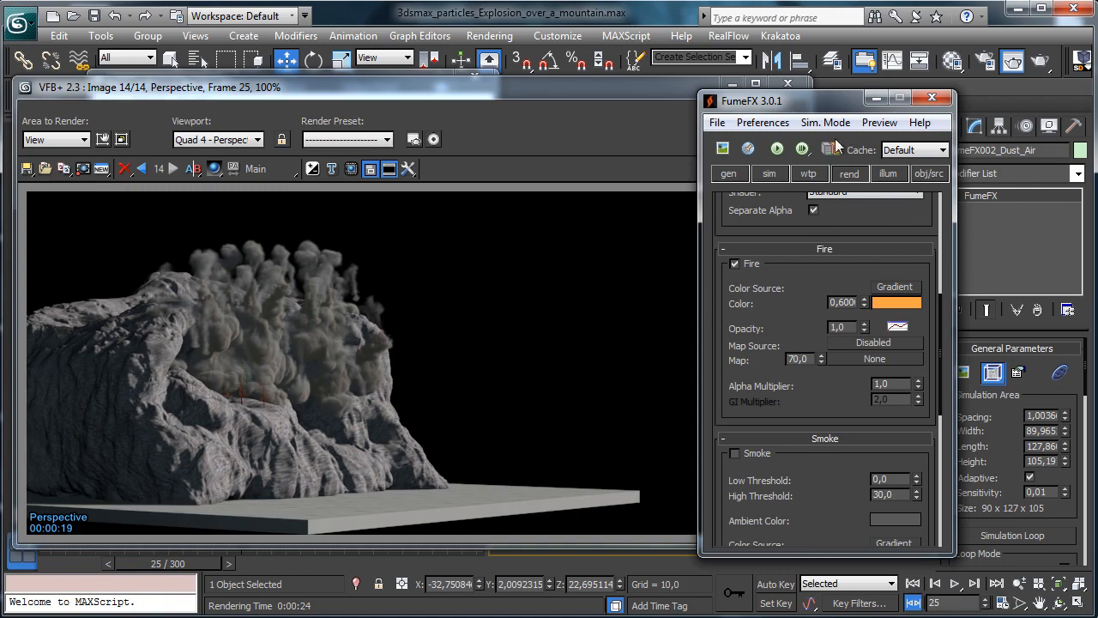
left_click(876, 97)
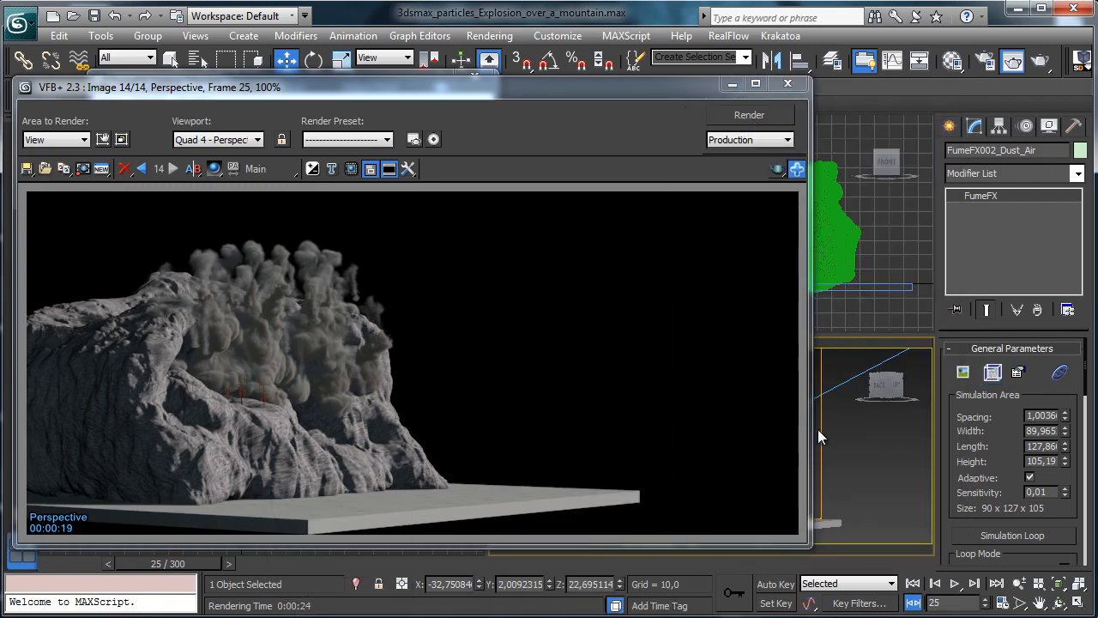
Step: Open the smoke rendering settings of the FumeFX001 grid and enlarge its output preview window
scroll(991, 395, "down", 5)
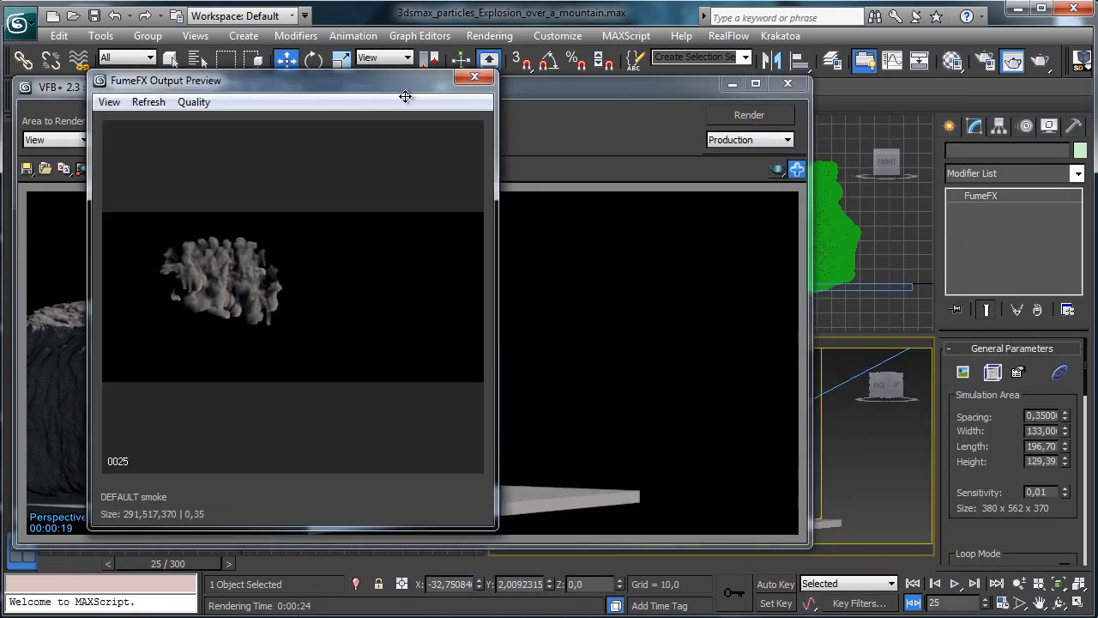
left_click(992, 371)
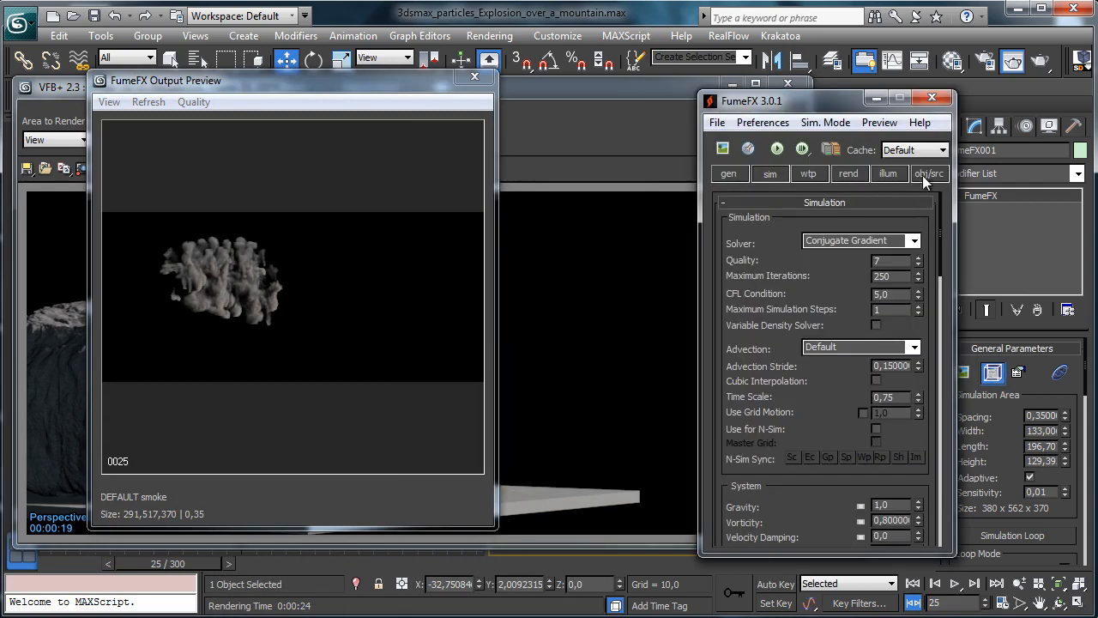
left_click(847, 174)
scroll(844, 367, "down", 5)
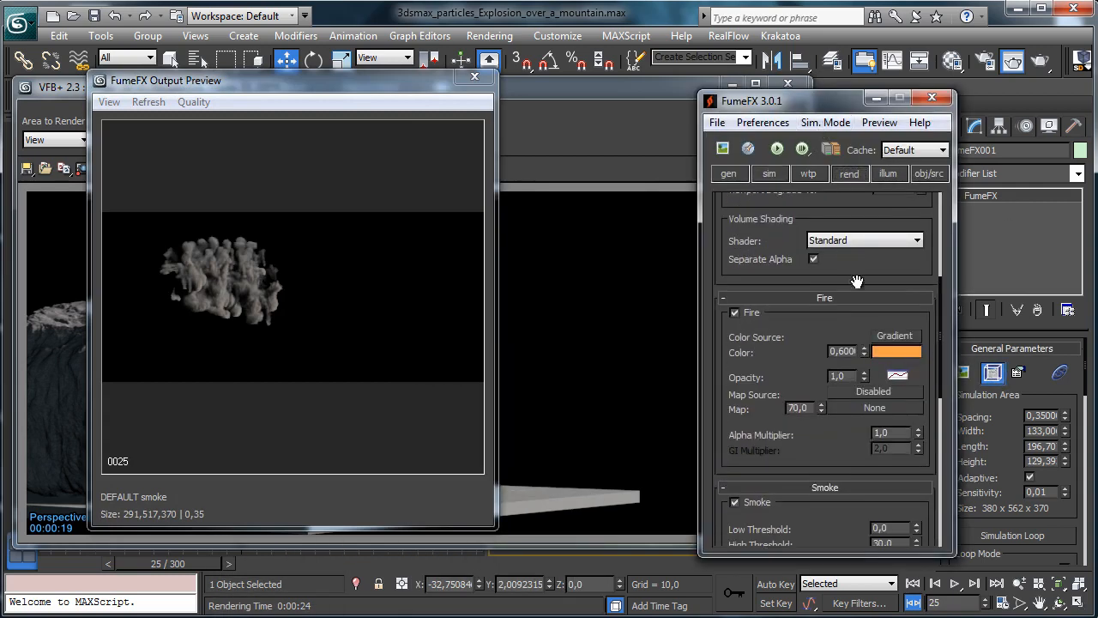
scroll(800, 379, "down", 4)
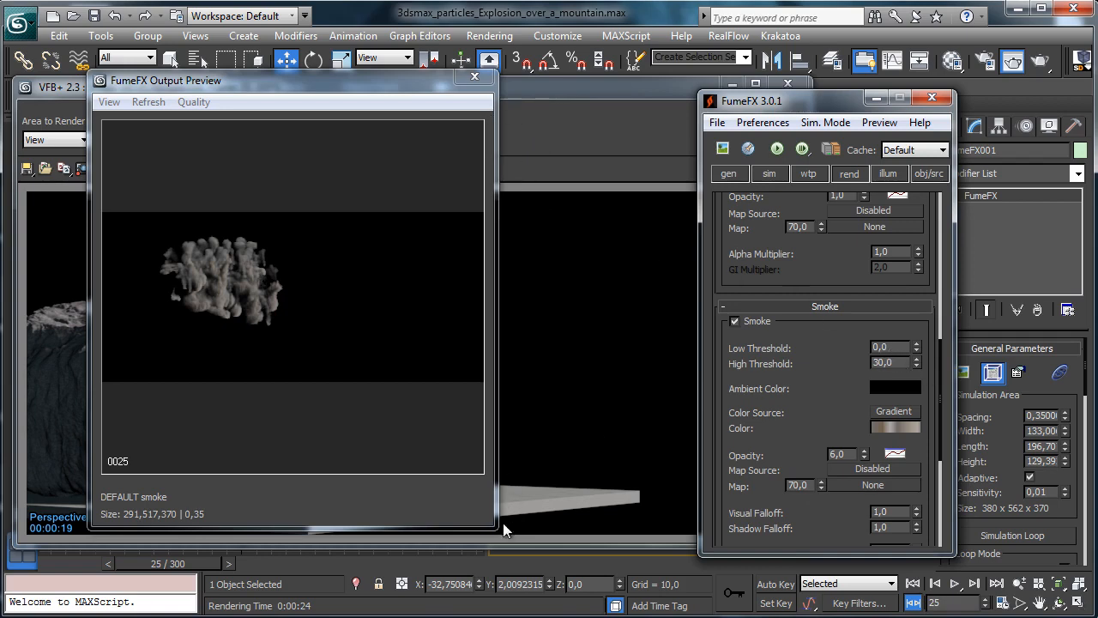
left_click_drag(496, 528, 619, 550)
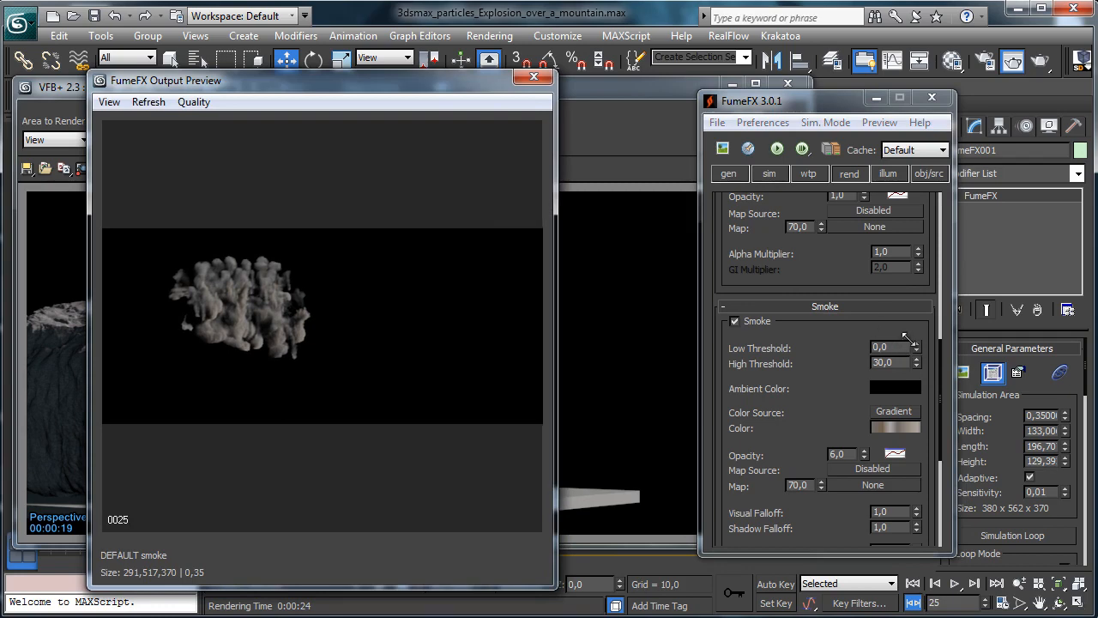
Step: Set the smoke Low Threshold of FumeFX001 to 0,1 and render frame 25 again
left_click(909, 346)
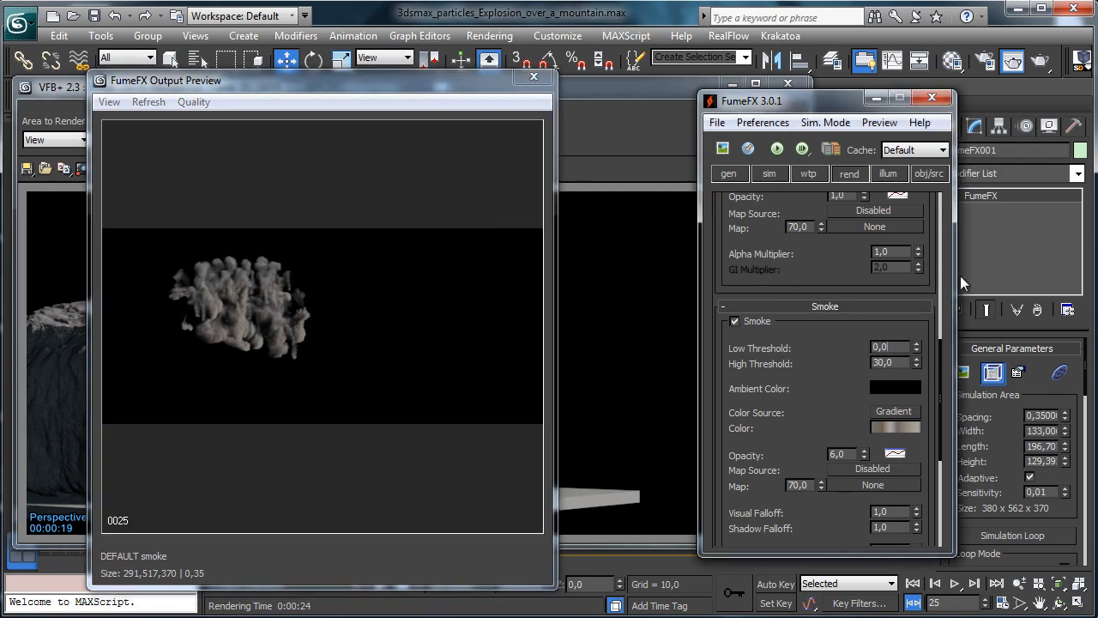
key("BackSpace")
type("1")
key("Return")
left_click(619, 91)
left_click(750, 115)
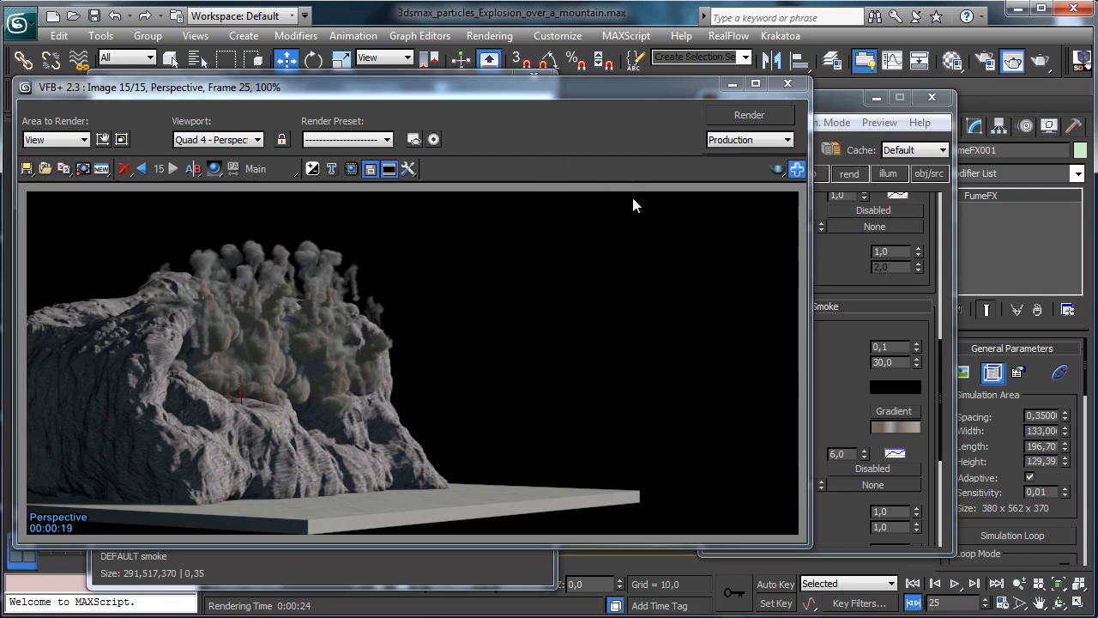
Step: Run the MAXScript command $.systemscale = 0.05 on the selected FumeFX001 grid and review its simulation settings
left_click(733, 85)
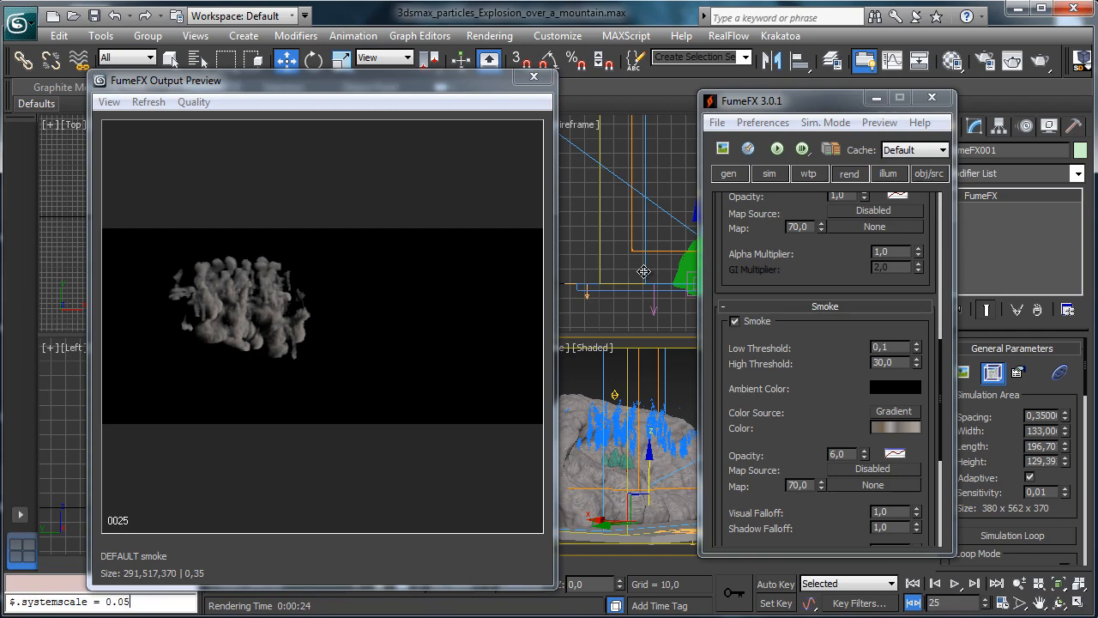
key("Return")
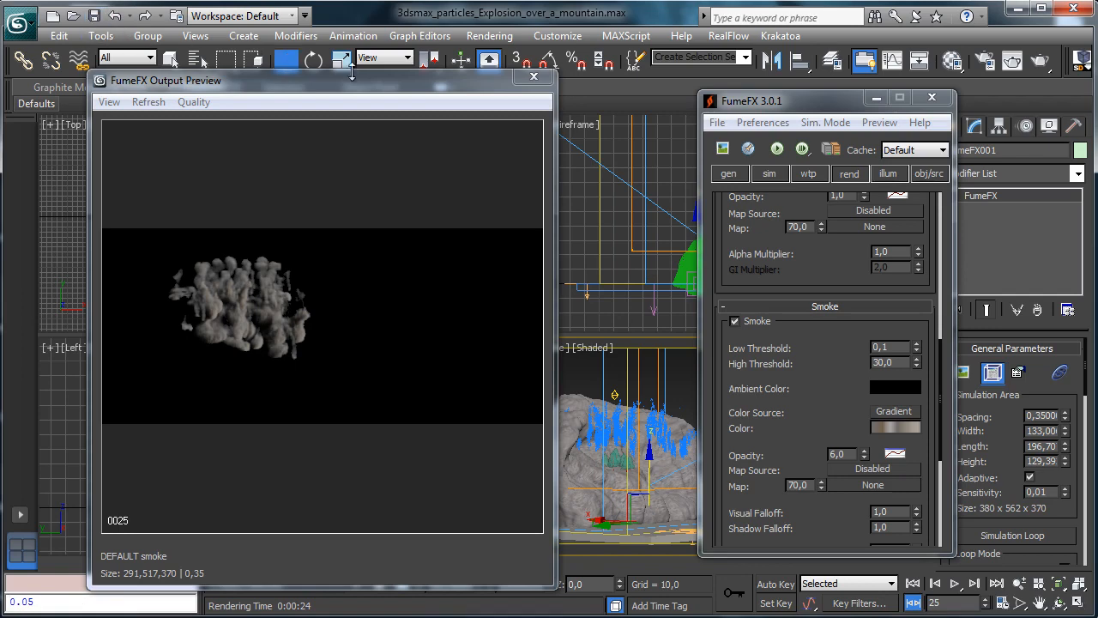
left_click(777, 153)
scroll(852, 360, "down", 4)
scroll(850, 262, "up", 5)
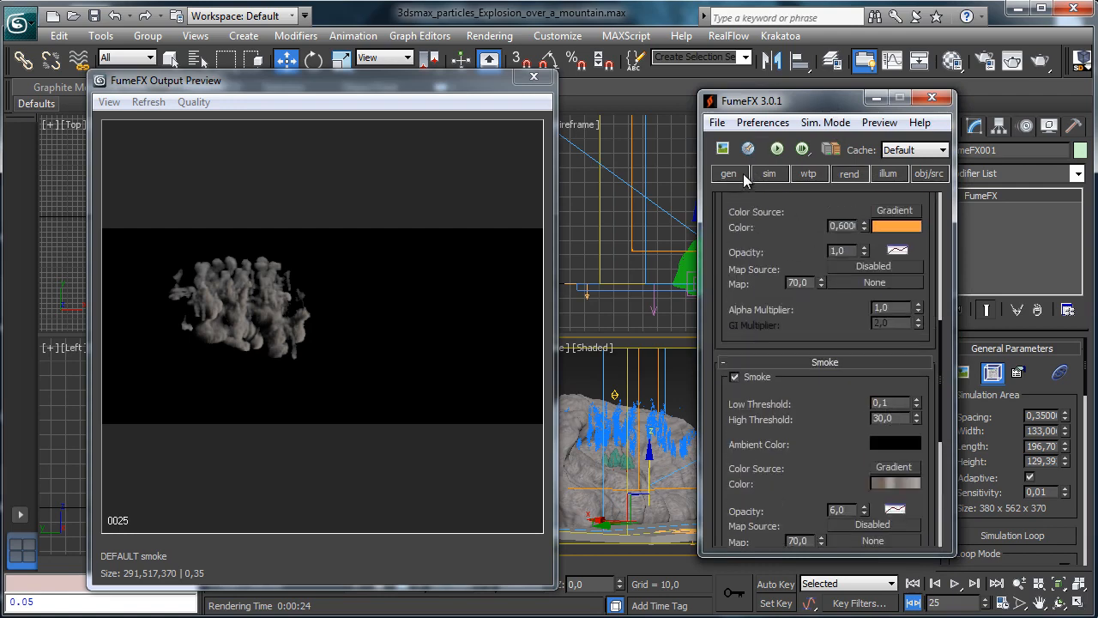
left_click(777, 175)
left_click_drag(842, 412, 833, 240)
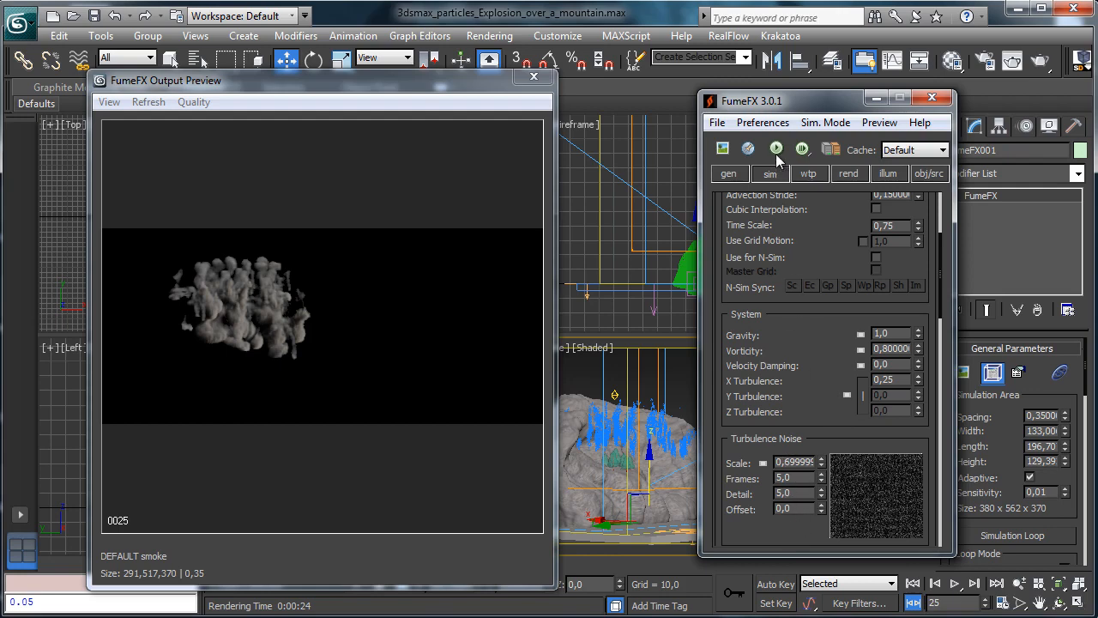
Step: Review the FFX Particle Src001 source parameters and start the default simulation of FumeFX001
left_click(926, 173)
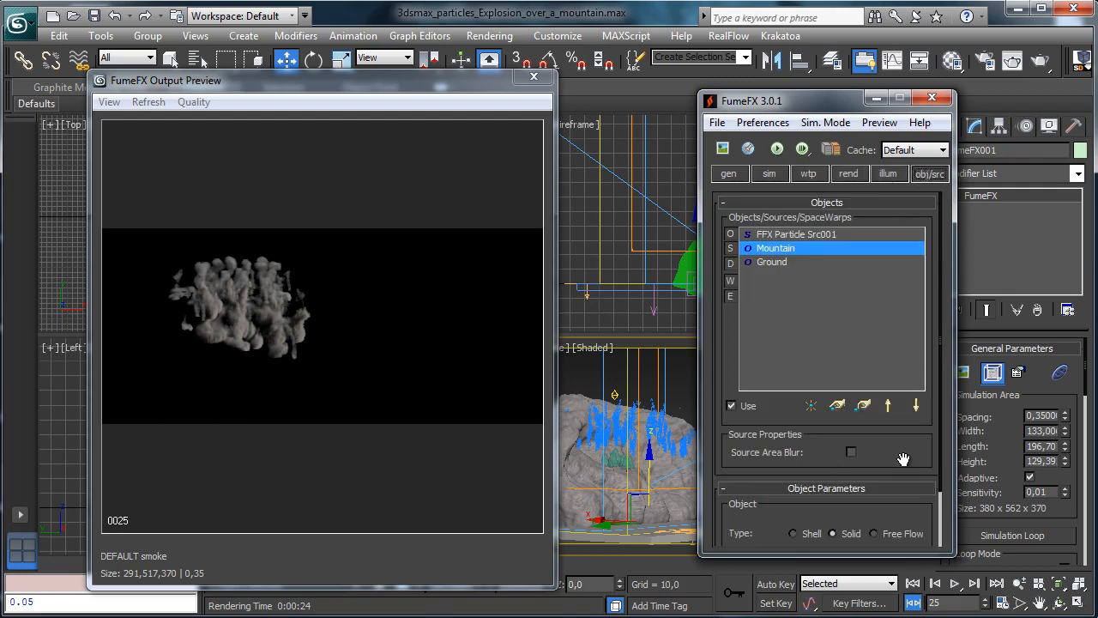
scroll(887, 350, "up", 2)
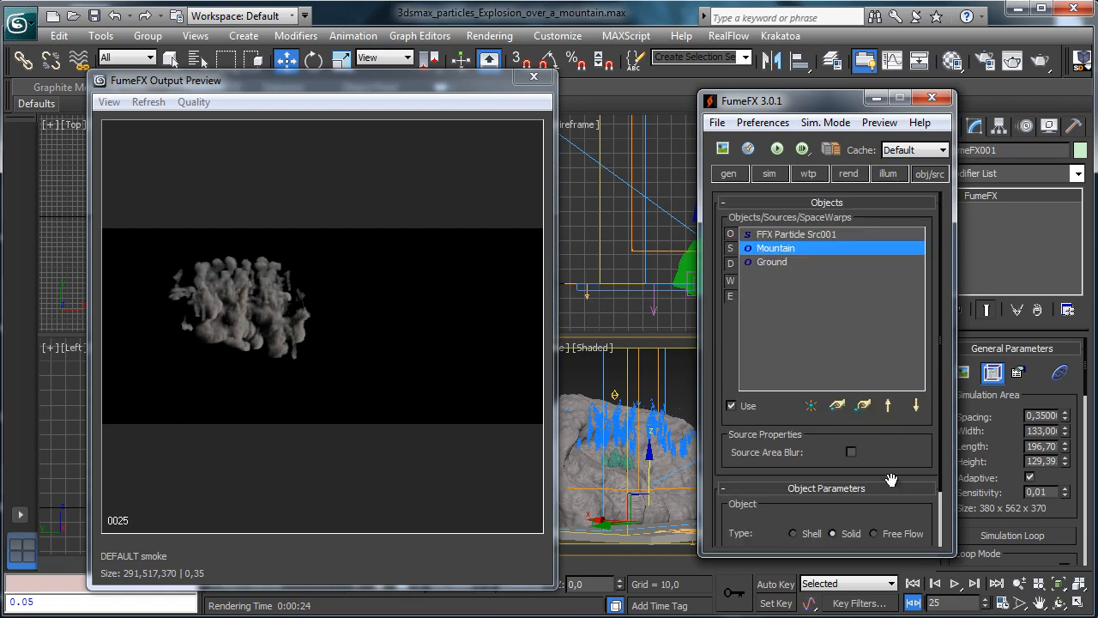
left_click(815, 235)
left_click_drag(902, 452, 885, 246)
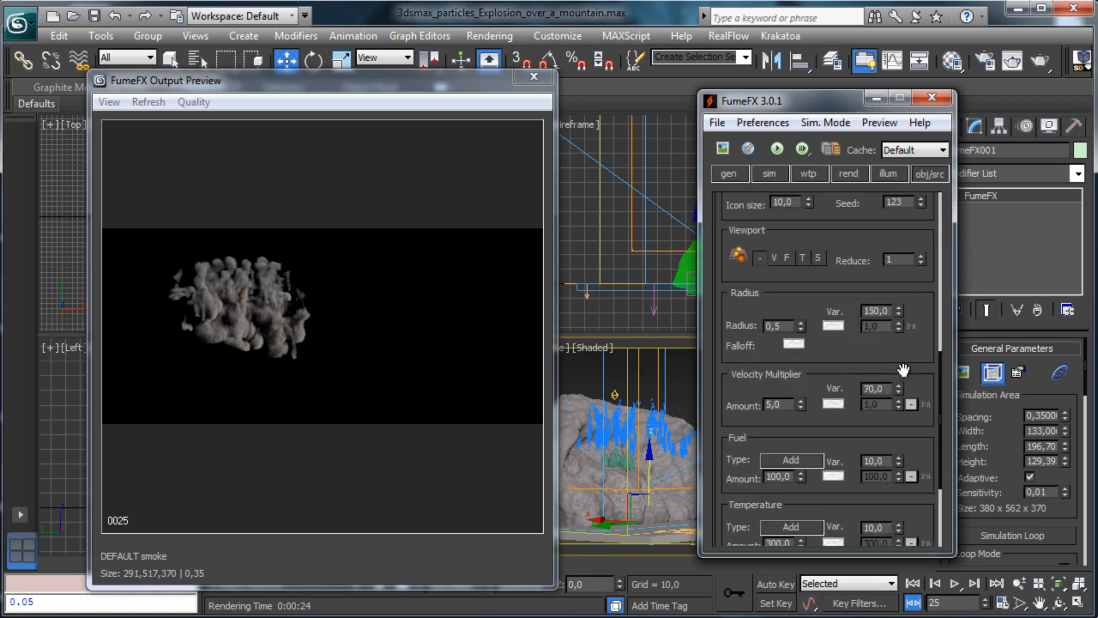
left_click_drag(903, 371, 881, 221)
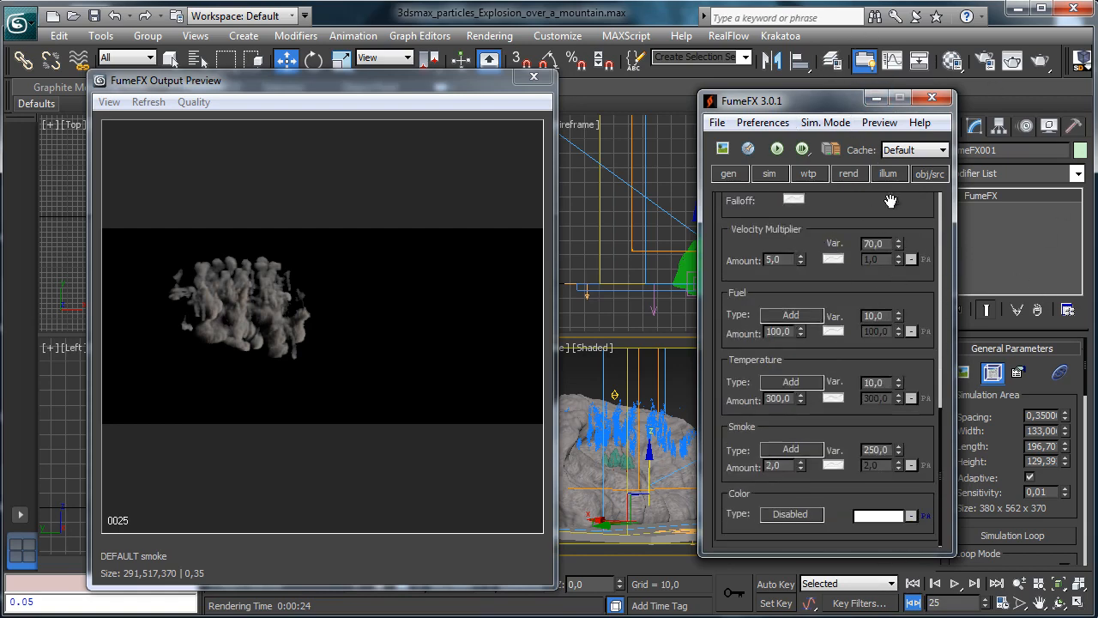
left_click(777, 151)
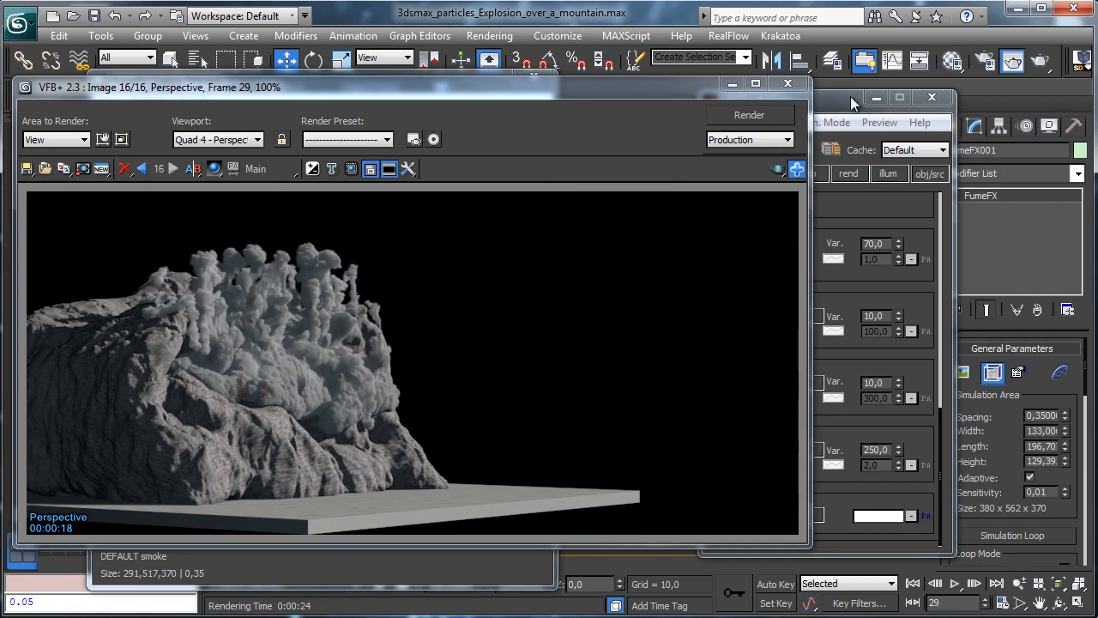
Step: Turn on Atmosphere Shadows for the Omni001 light and save the scene
left_click(732, 83)
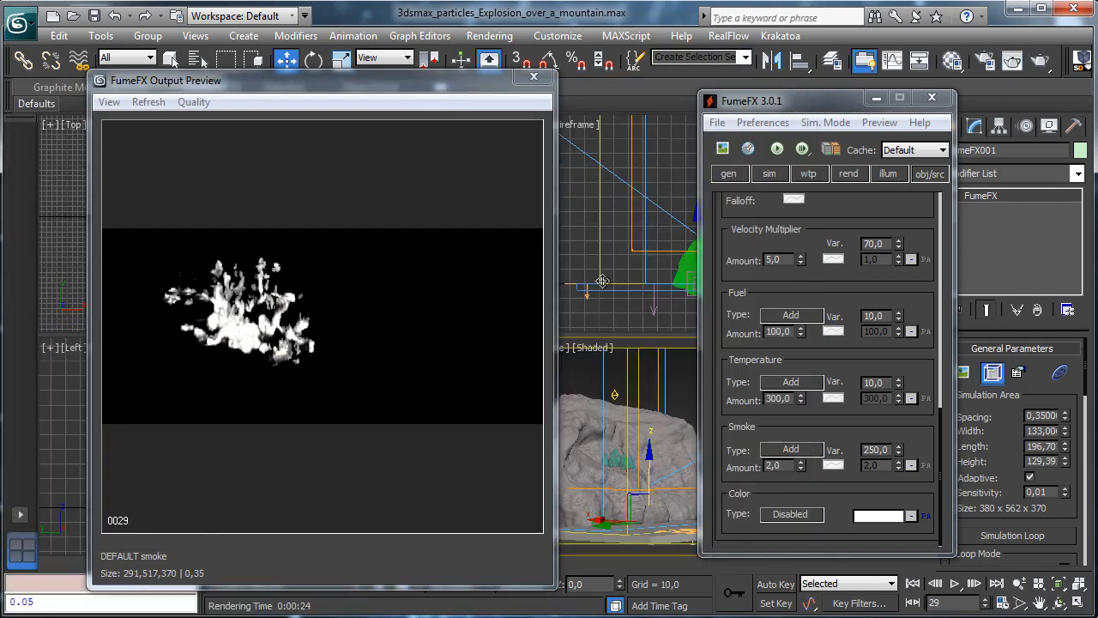
left_click(614, 392)
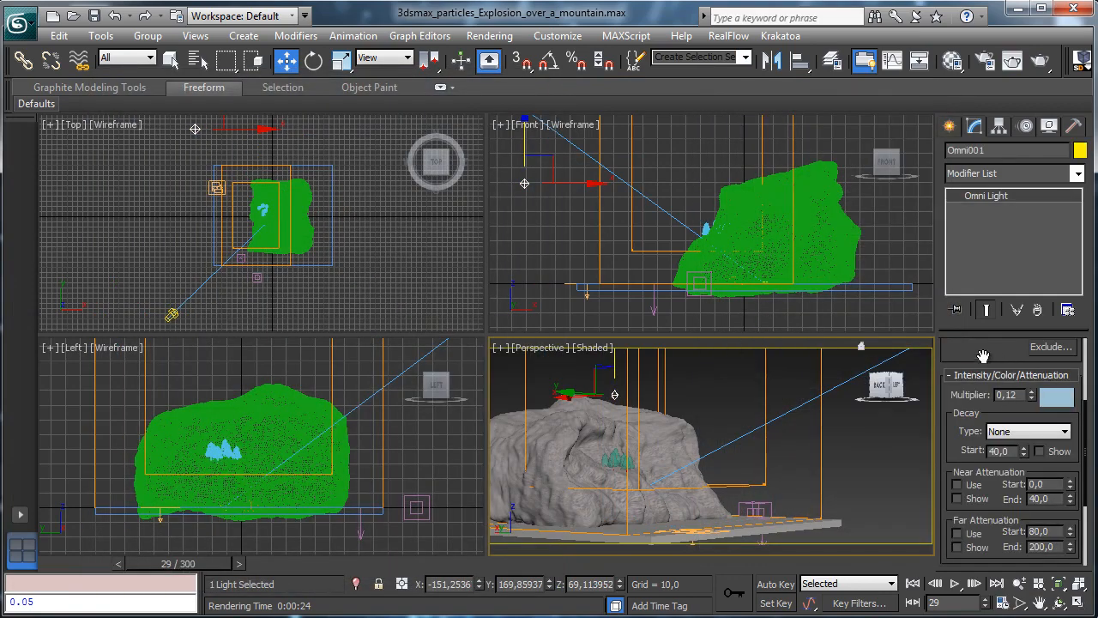
left_click_drag(975, 357, 969, 210)
left_click(984, 471)
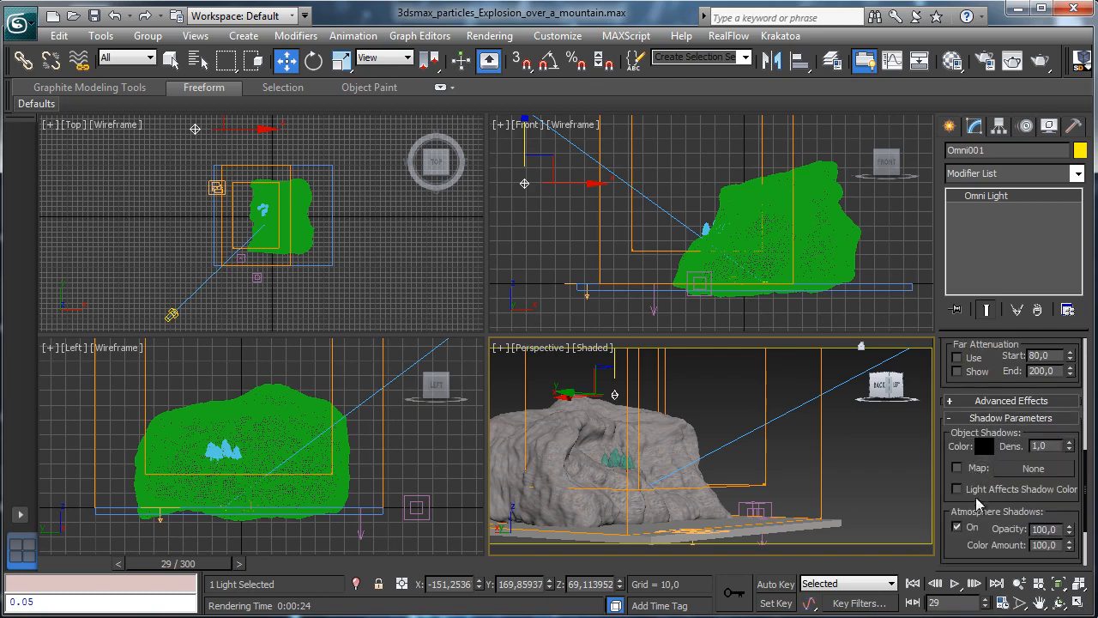
left_click(94, 17)
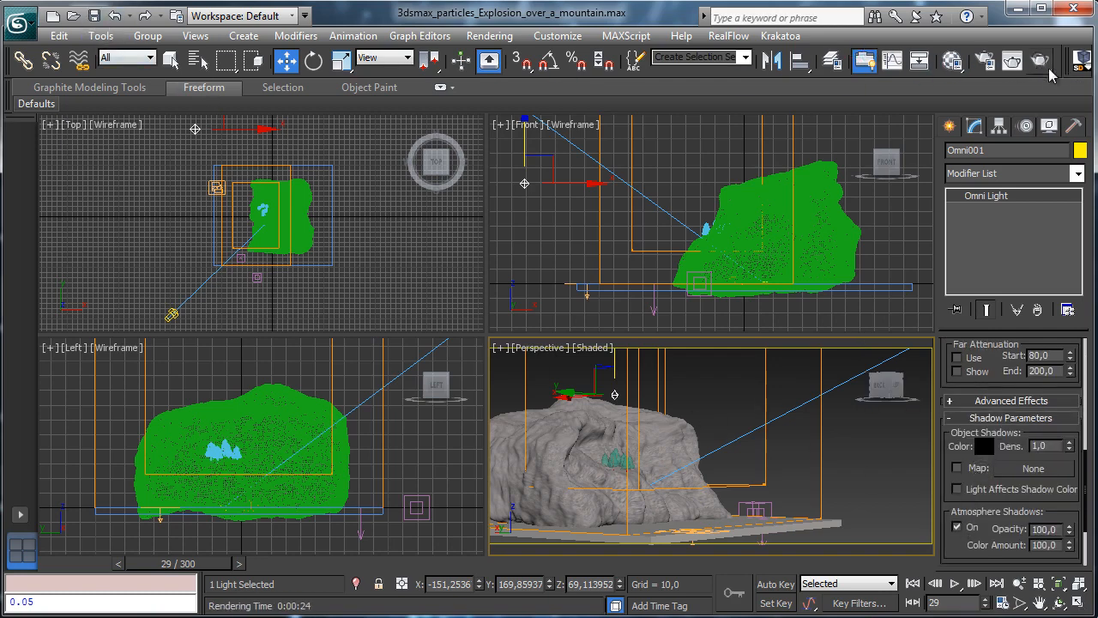
Step: Render frame 29 of the perspective view and save the scene once the smoke shading has been checked
left_click(1041, 62)
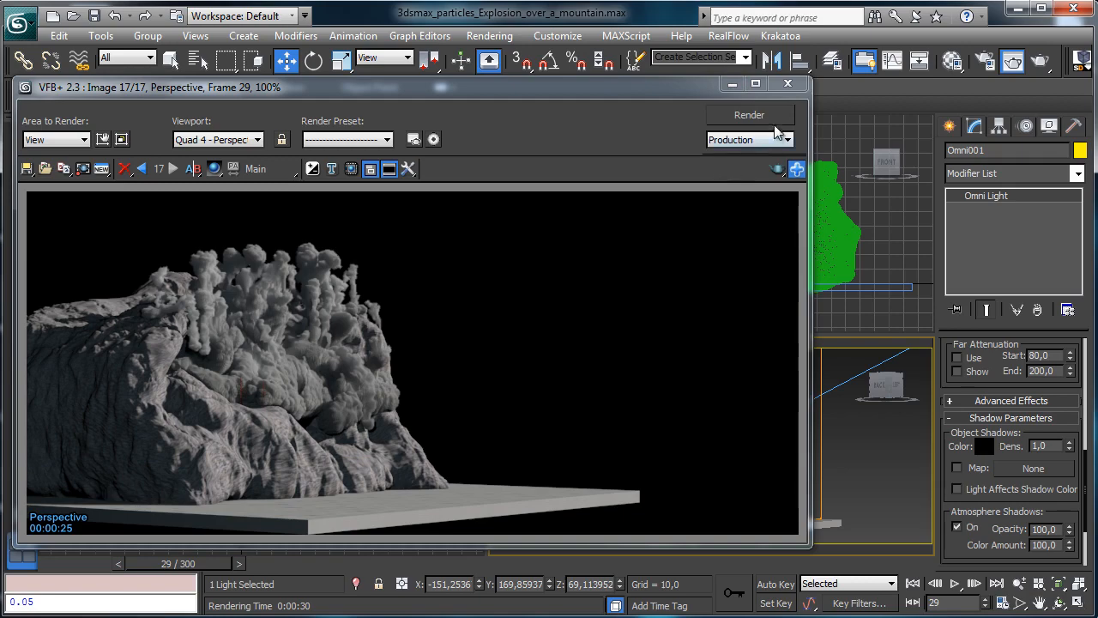
left_click(732, 84)
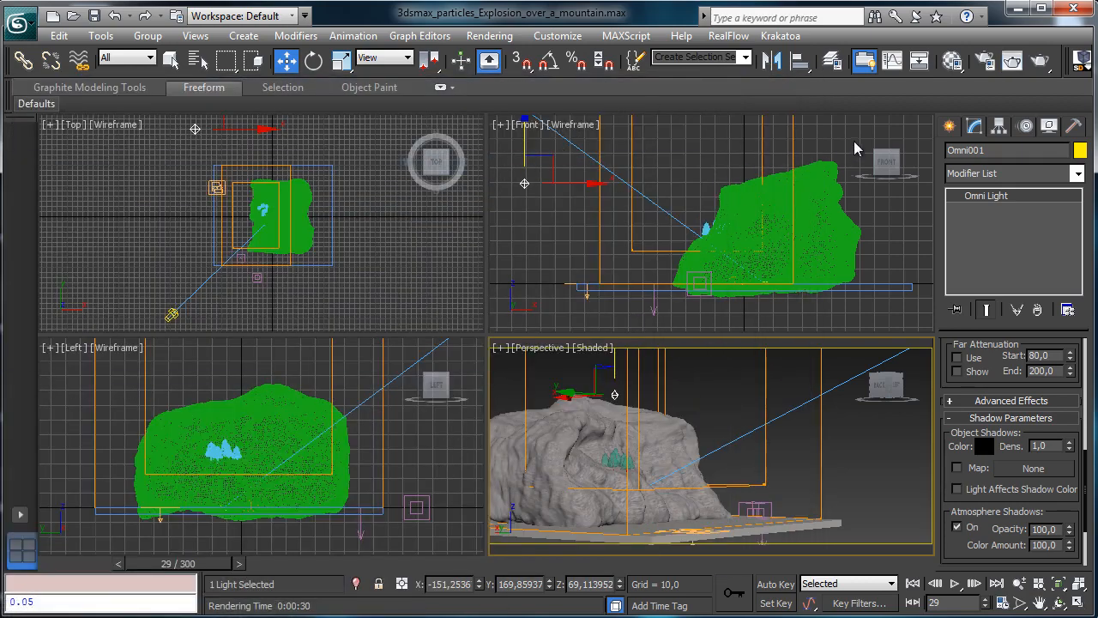
left_click(96, 16)
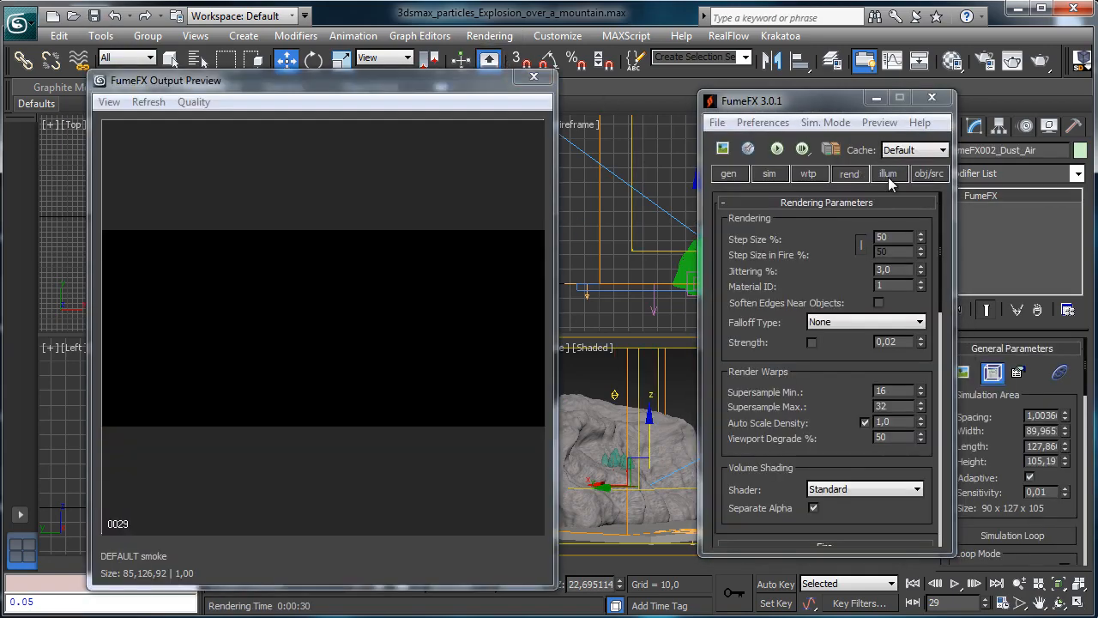
Step: Add the Direct001 and Omni001 lights to the illumination lights of the FumeFX002_Dust_Air grid and close the old output preview
left_click(887, 173)
left_click(741, 325)
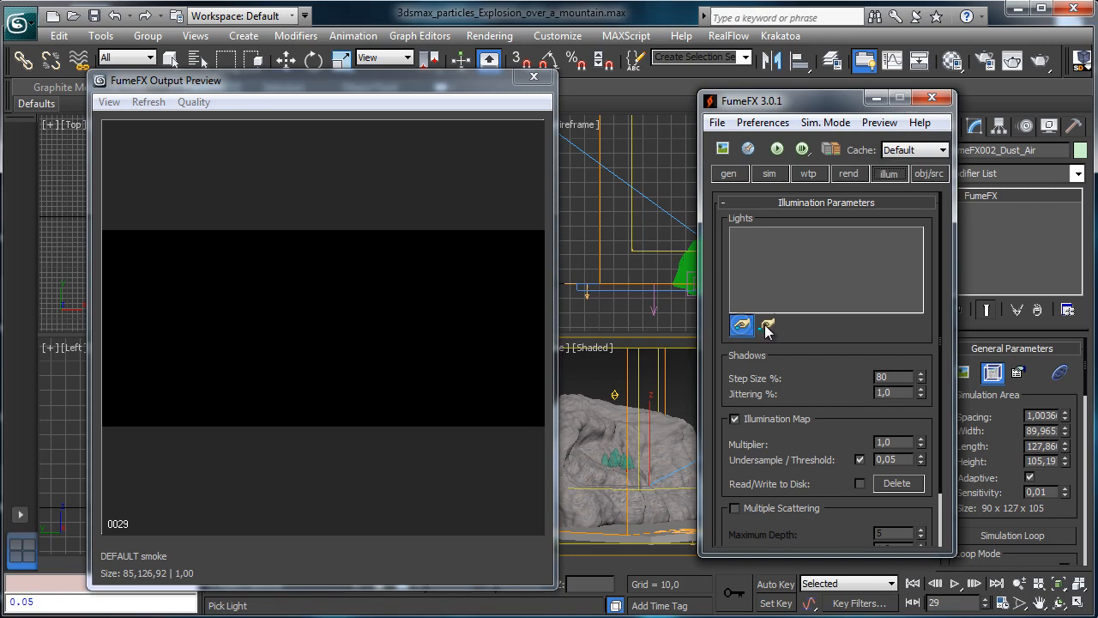
left_click(533, 76)
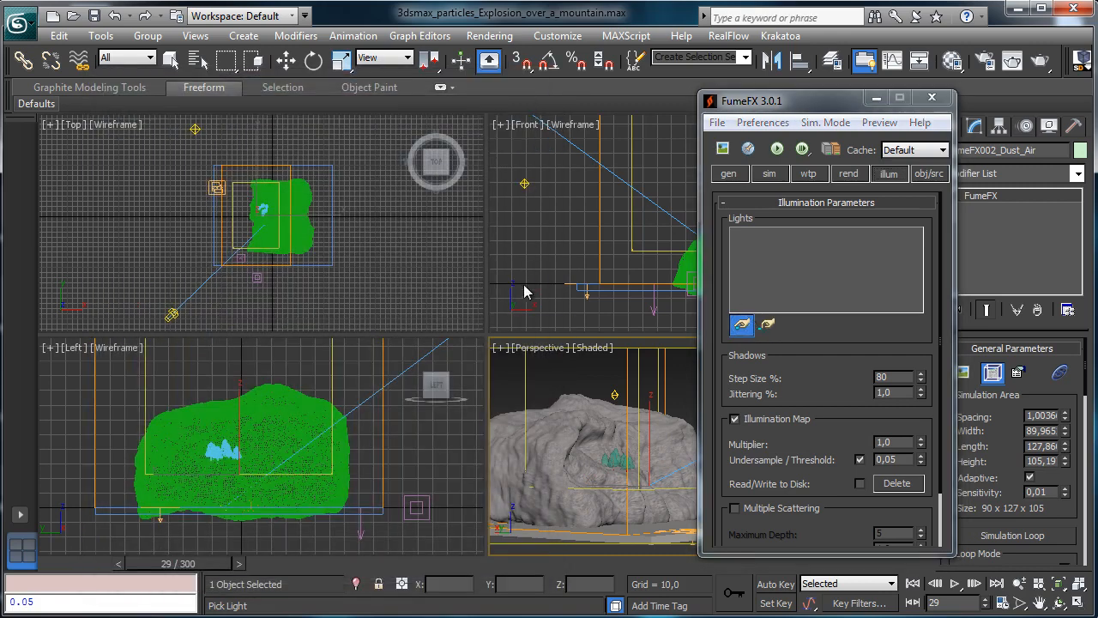
left_click(195, 294)
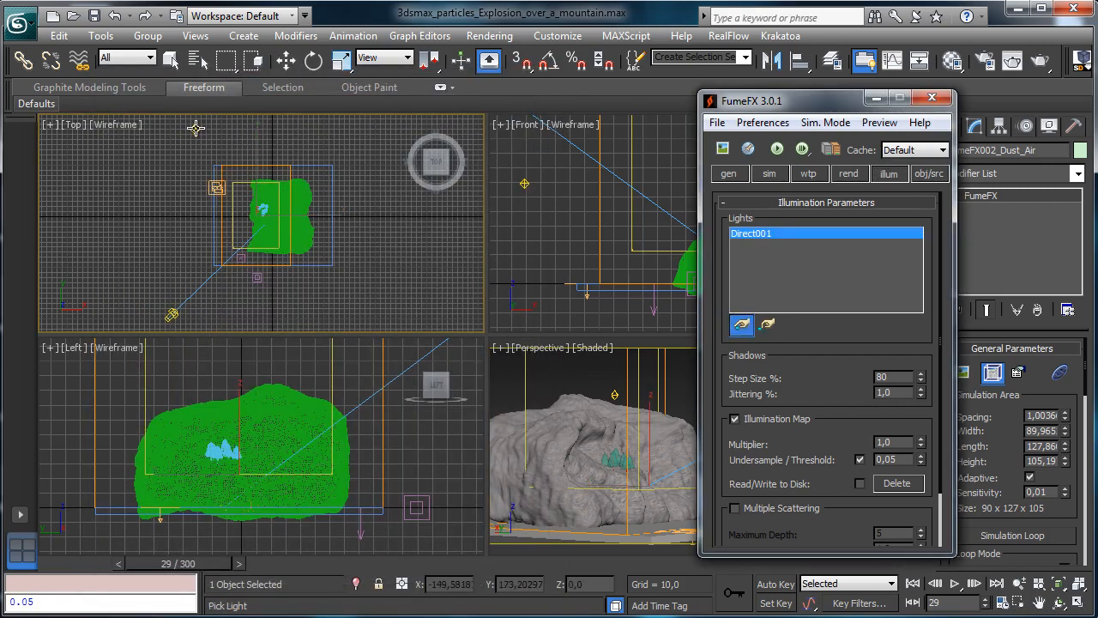
left_click(195, 127)
right_click(463, 292)
right_click(534, 400)
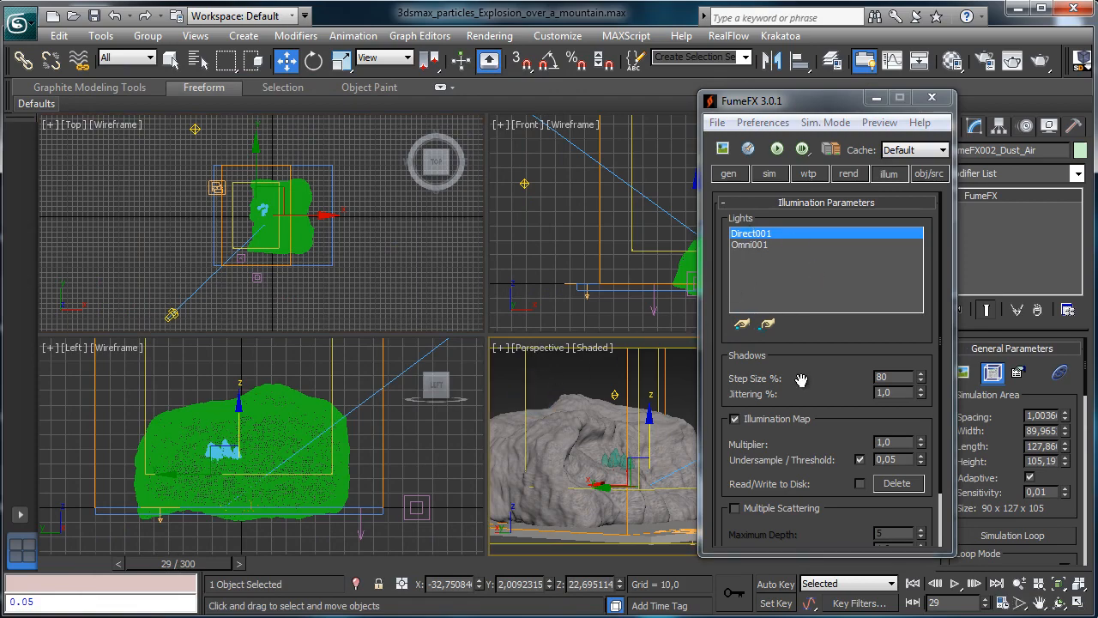
Step: Turn on smoke rendering for the FumeFX002_Dust_Air grid
left_click(848, 173)
scroll(823, 412, "down", 10)
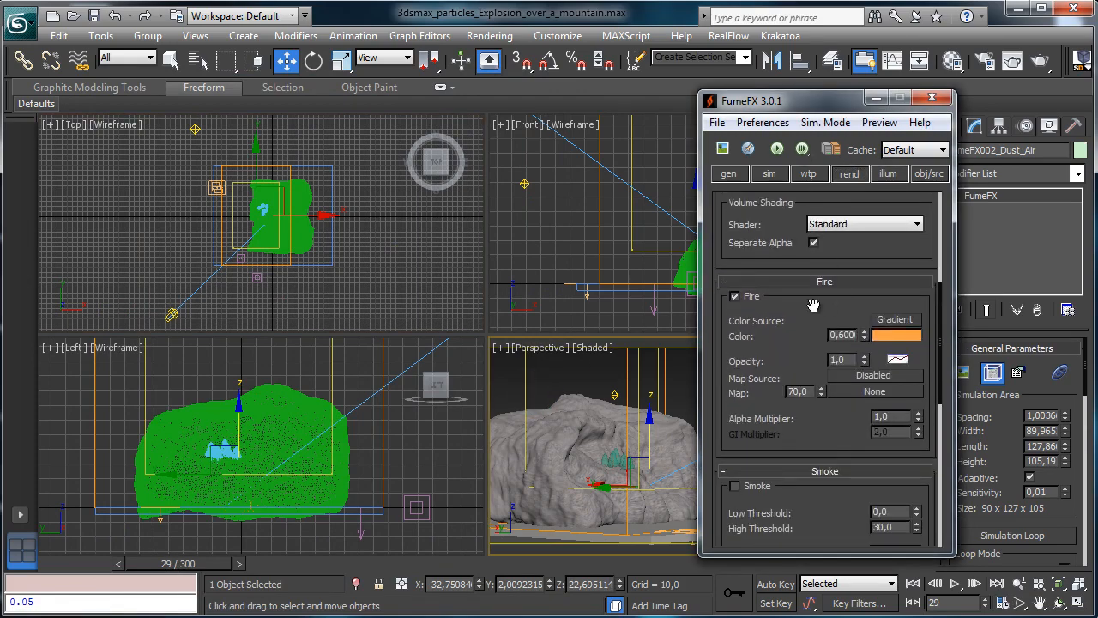
left_click(735, 487)
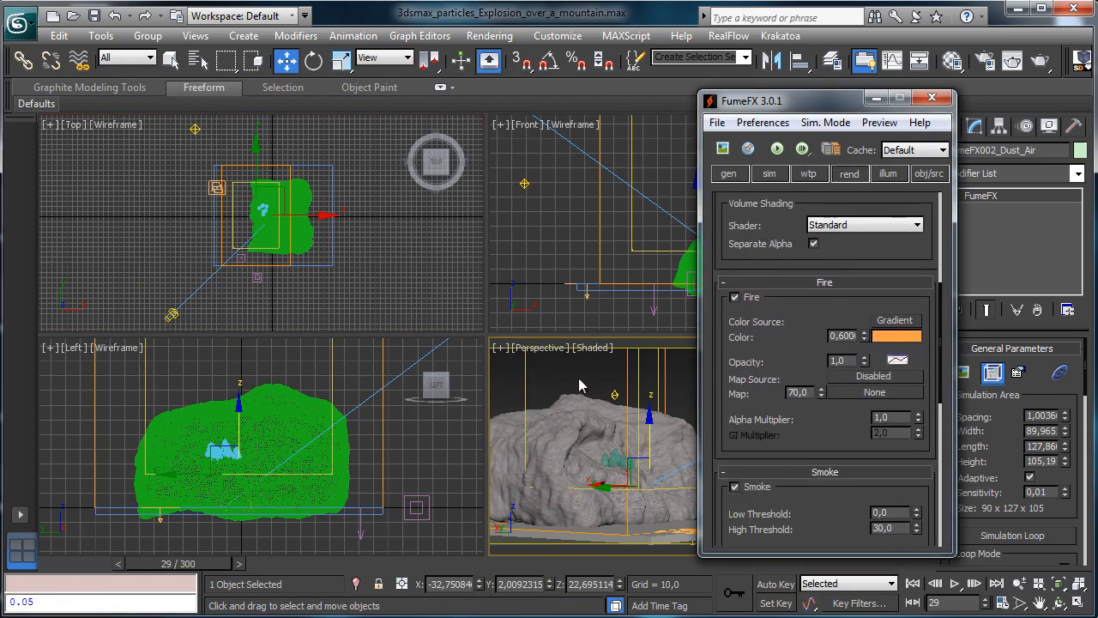
Step: Select the FumeFX001 grid and turn off its smoke rendering
left_click(667, 378)
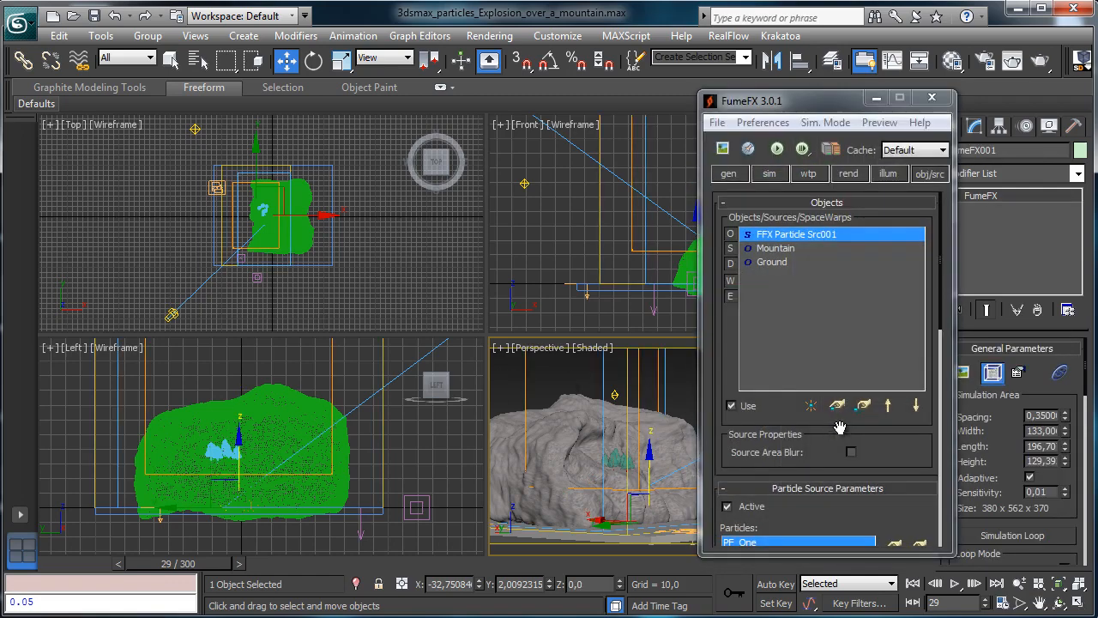
left_click(860, 175)
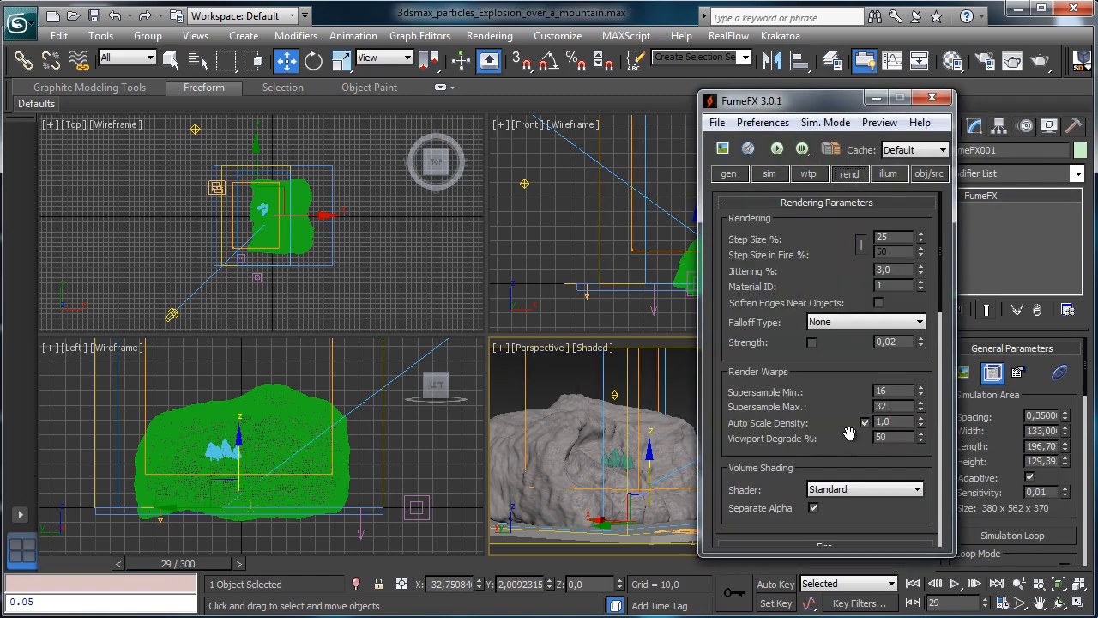
scroll(832, 374, "down", 10)
left_click_drag(809, 419, 796, 355)
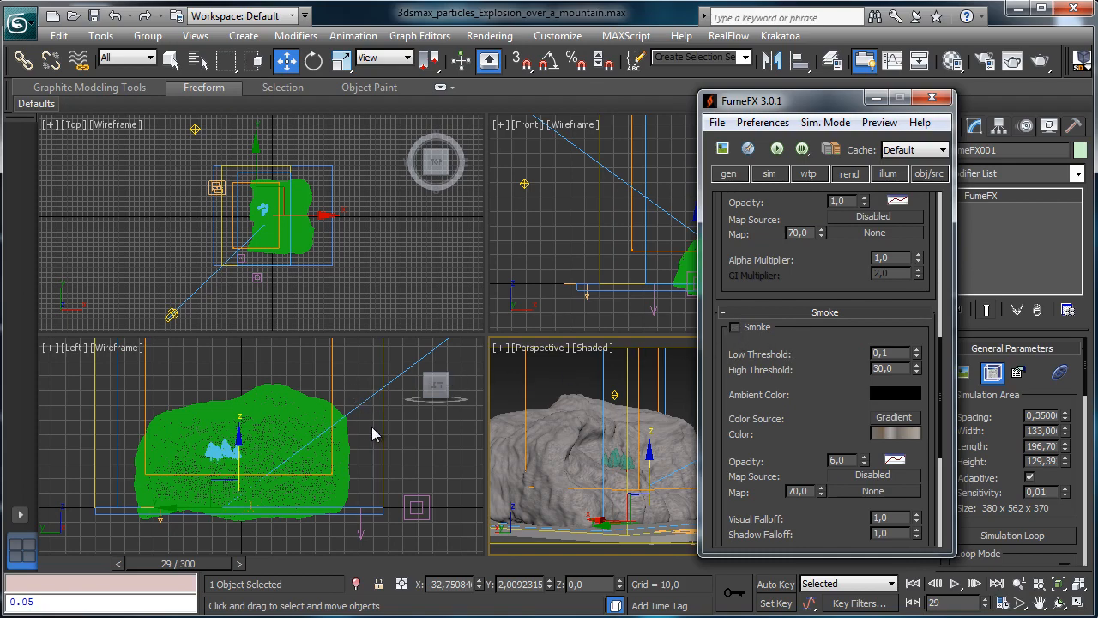
Step: Open the output preview of the FumeFX002_Dust_Air grid at frame 29 for the perspective view and adjust how its smoke is shaded
left_click(333, 386)
right_click(558, 386)
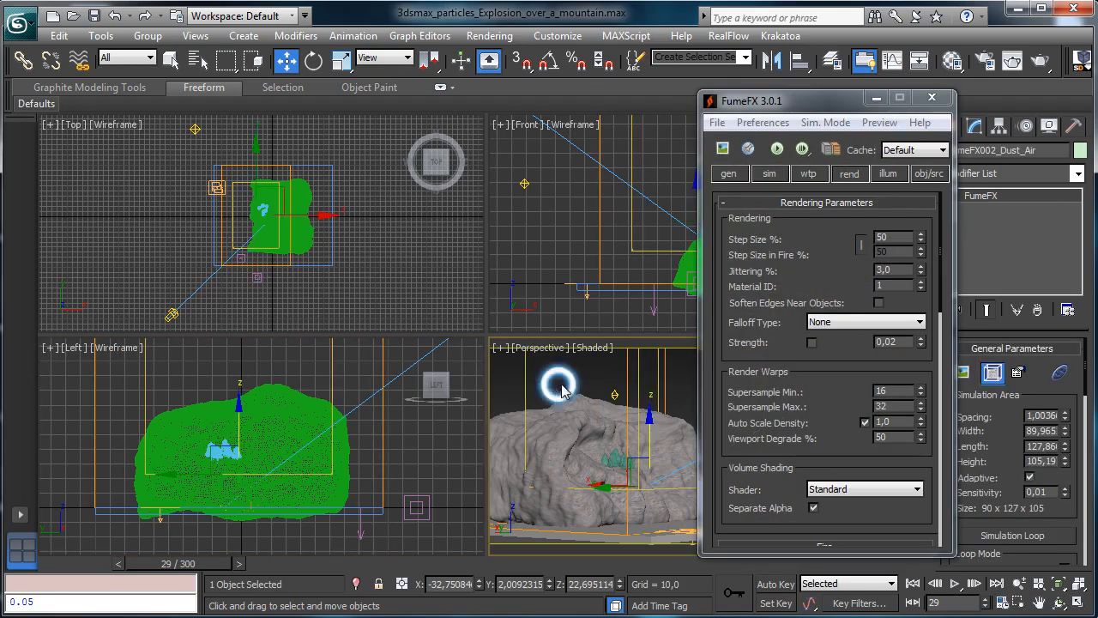
left_click(722, 149)
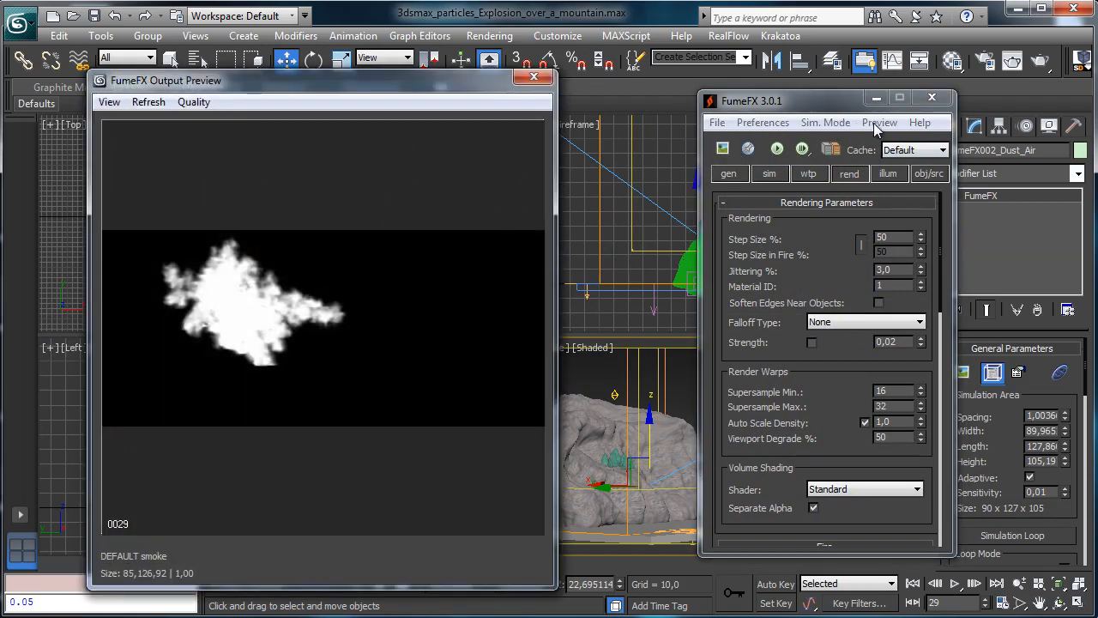
left_click(879, 123)
left_click(892, 177)
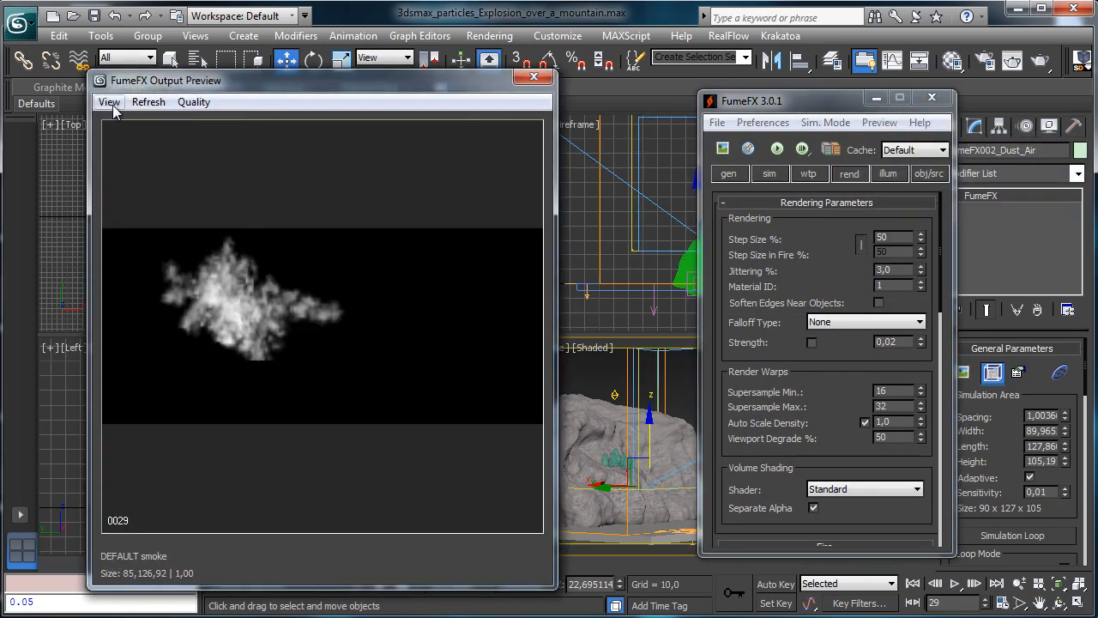
left_click(113, 107)
left_click(136, 164)
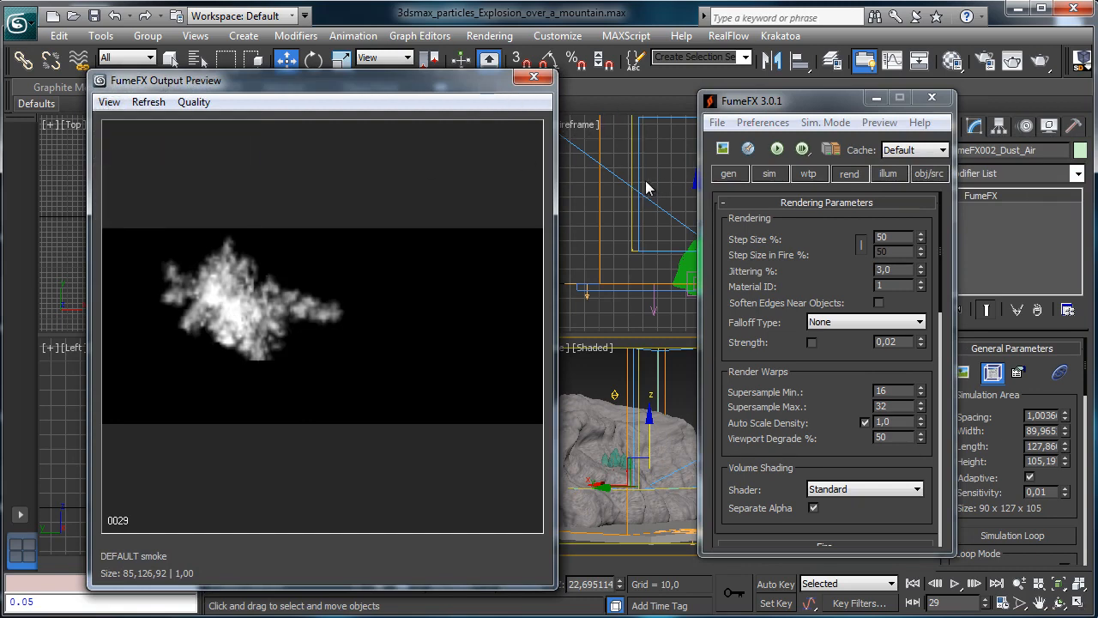
Step: Set the dust grid's rendering Step Size to 25% and reduce its simulation Spacing to about 0.512
double_click(888, 236)
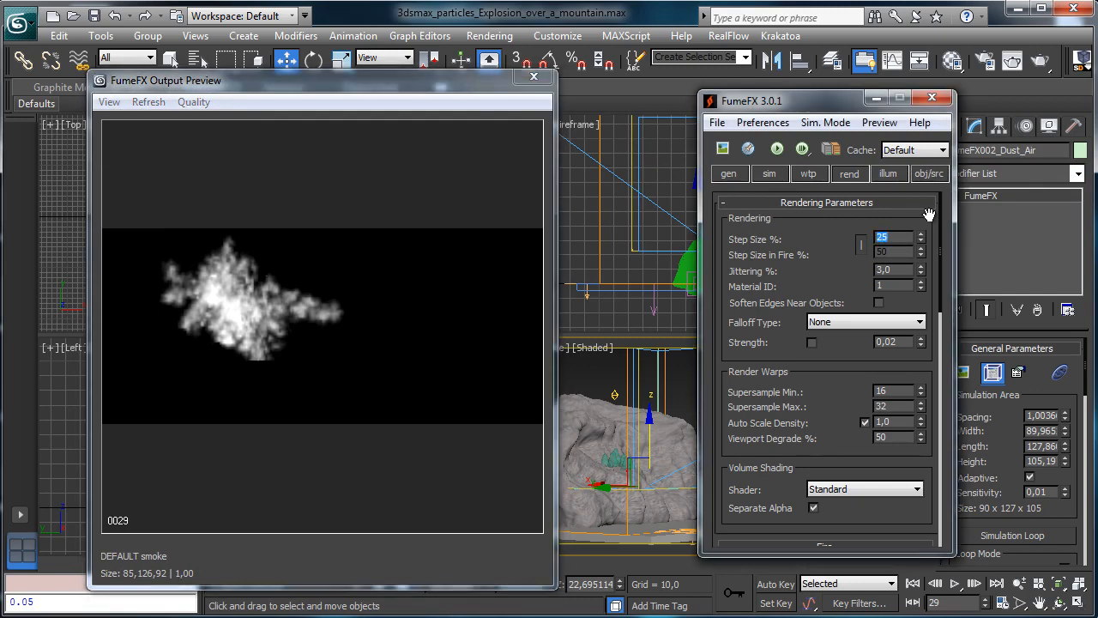
left_click(729, 173)
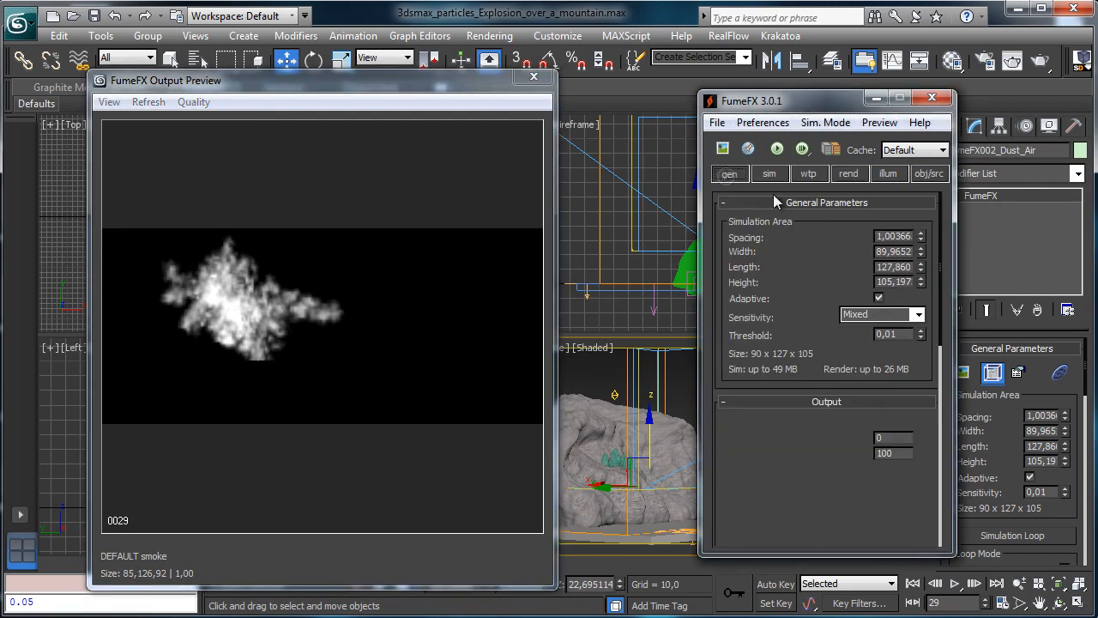
left_click_drag(922, 244, 933, 279)
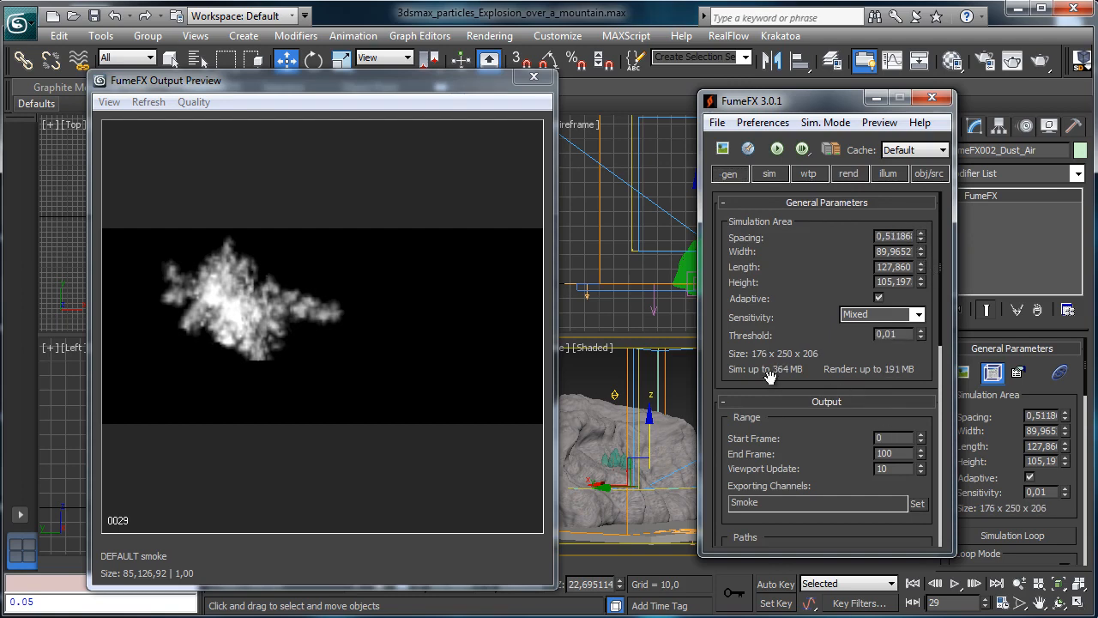
Step: Set the dust grid's output End Frame and playback Play To to 300, and check the Default output path
double_click(898, 453)
type("300")
left_click_drag(833, 455, 821, 272)
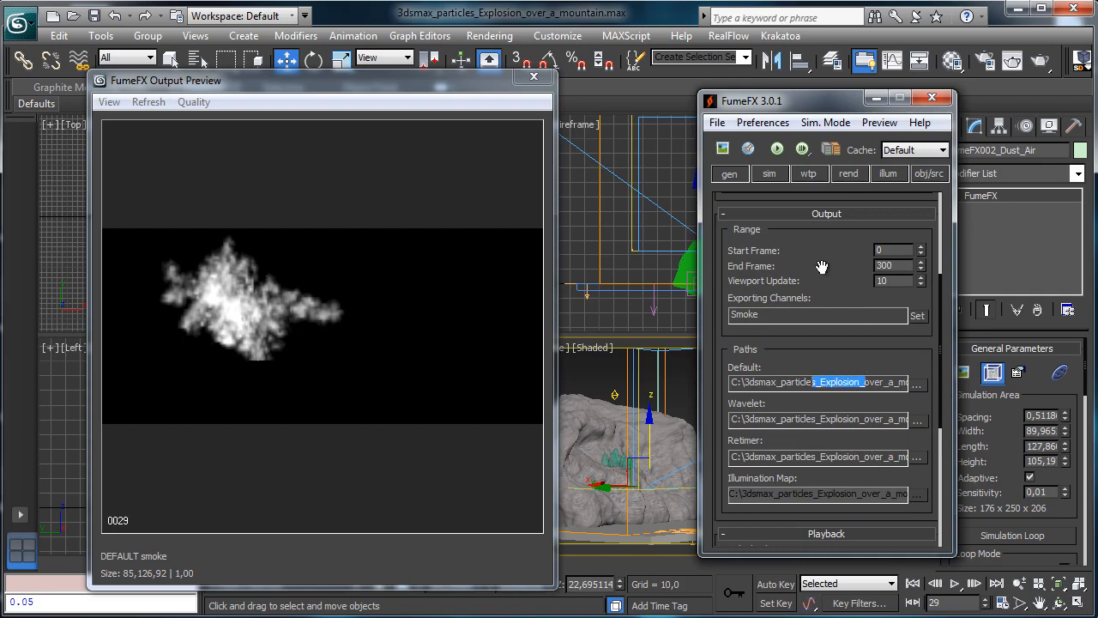
scroll(856, 321, "down", 5)
double_click(902, 439)
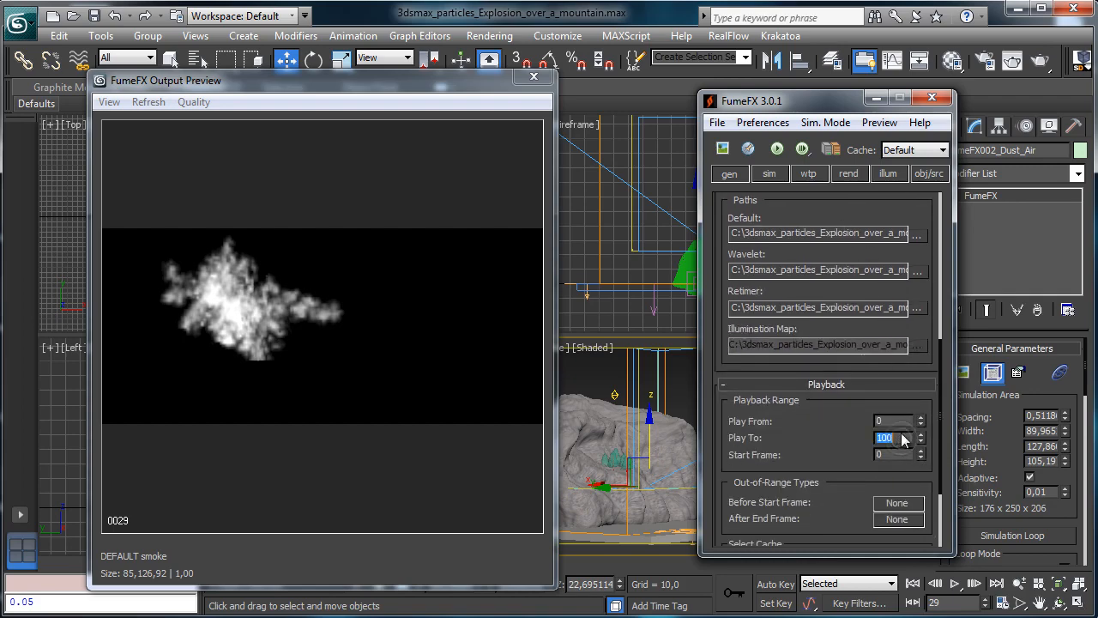
type("300")
left_click(919, 233)
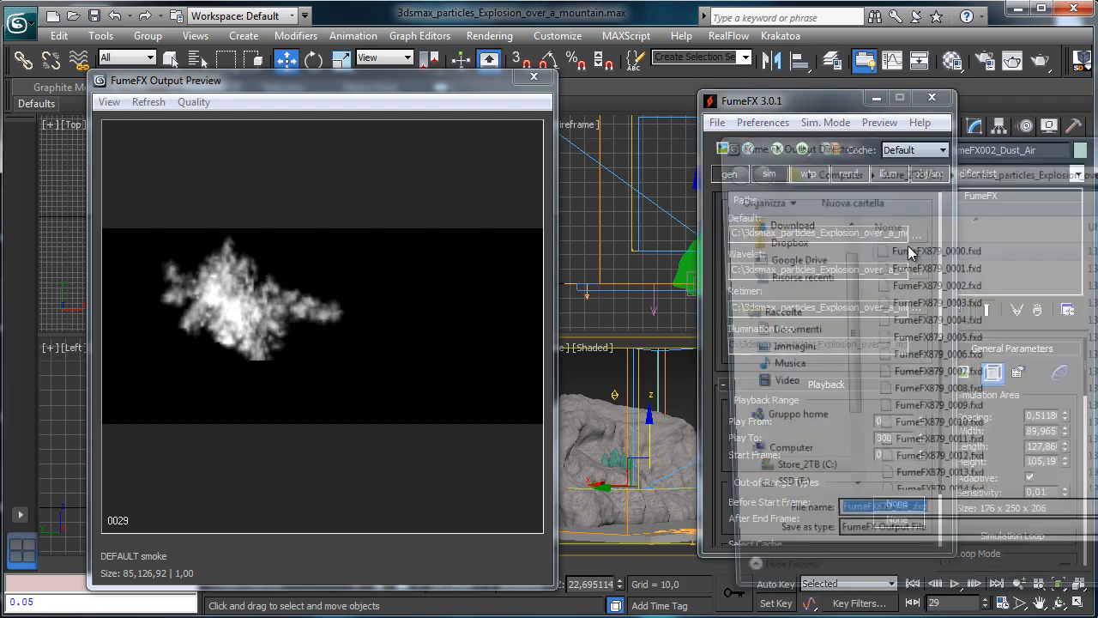
key("Escape")
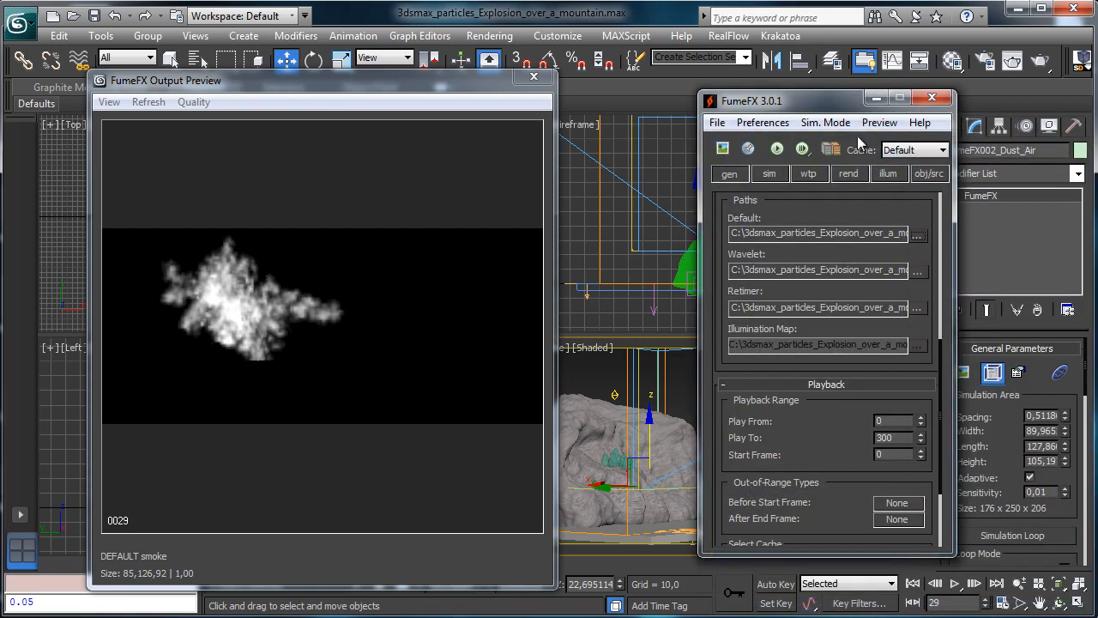
Step: Raise the dust simulation's solver Quality to 7 and Maximum Iterations to 250
left_click(767, 174)
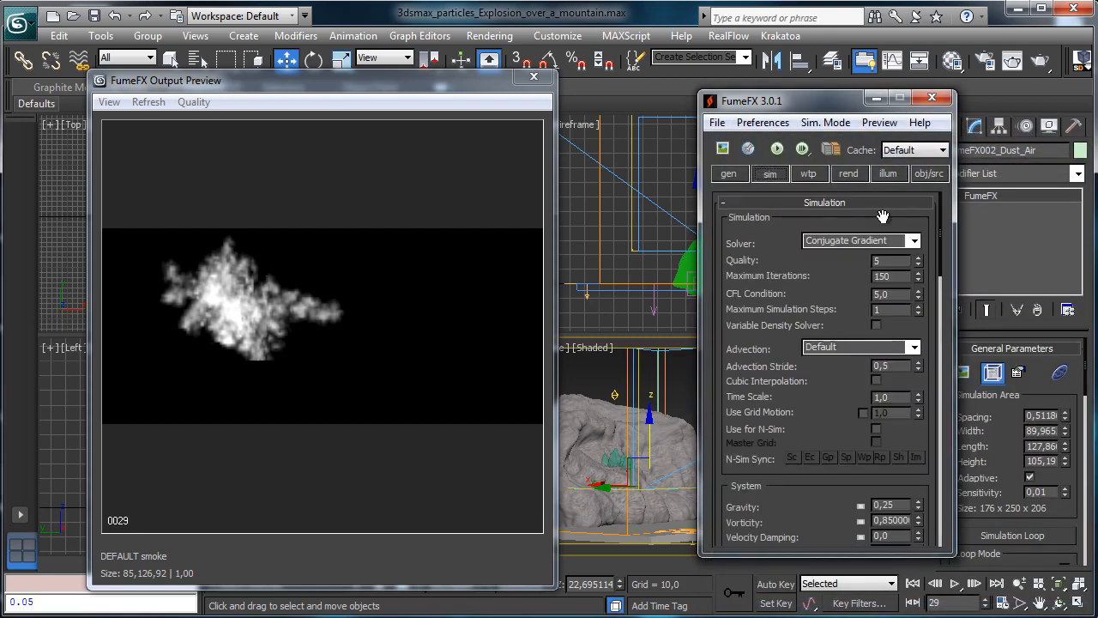
left_click(918, 256)
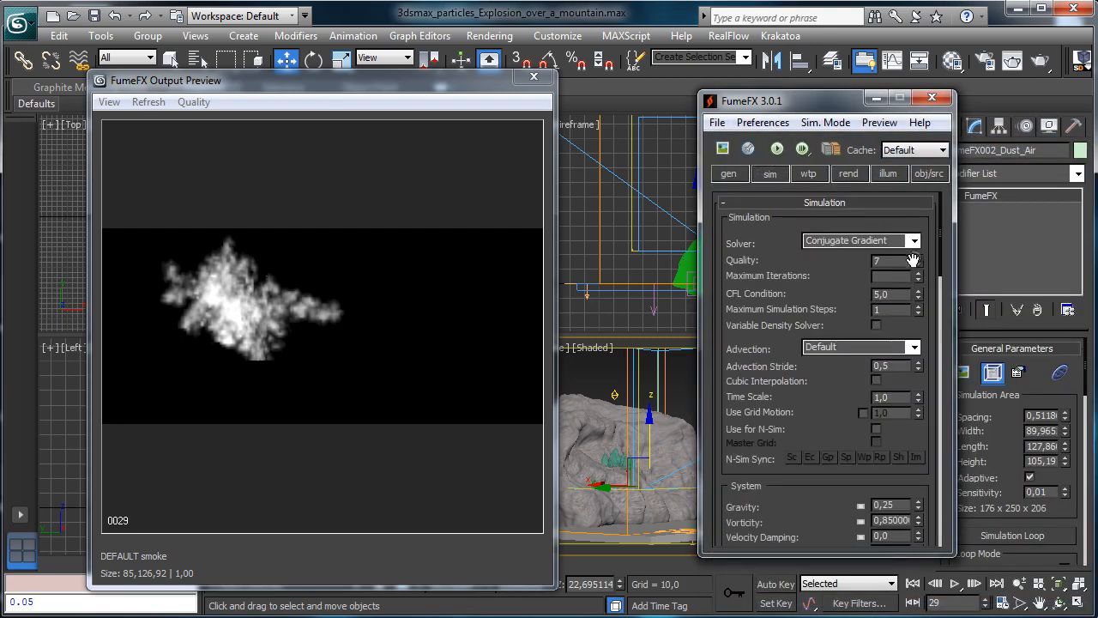
type("2")
key("Return")
Step: Set the dust simulation's Gravity to 0.5
left_click_drag(837, 400, 846, 321)
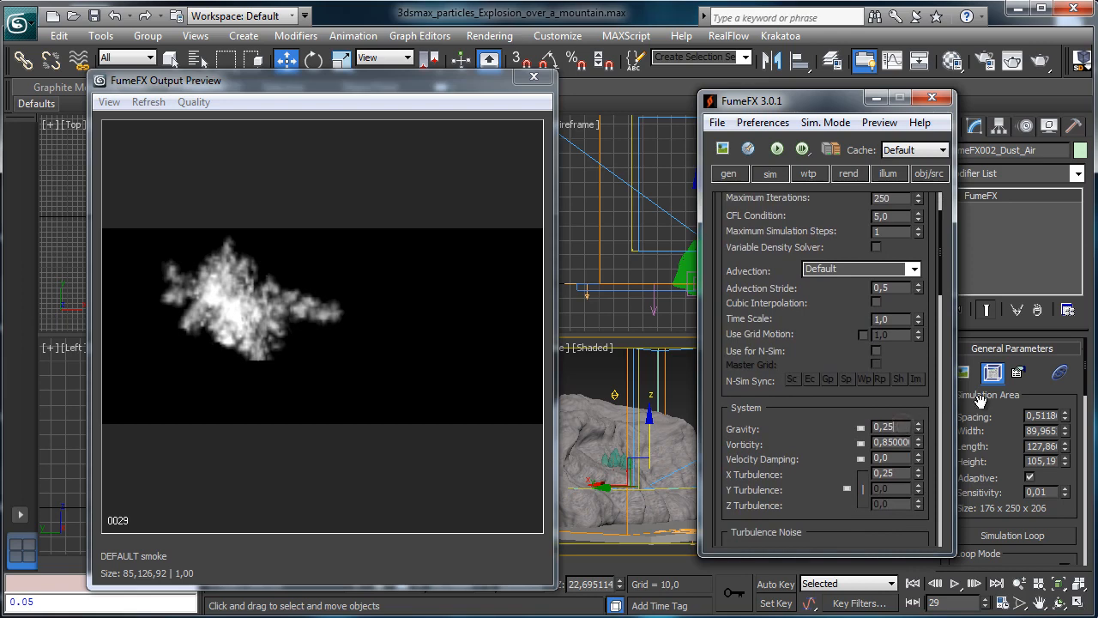
key("BackSpace")
key("BackSpace")
type("5")
key("Return")
Step: Set the dust simulation's Turbulence Noise Scale to 1.0 and Frames to 10.0, checking the grid's general parameters in between
left_click_drag(828, 415, 832, 393)
scroll(786, 412, "down", 3)
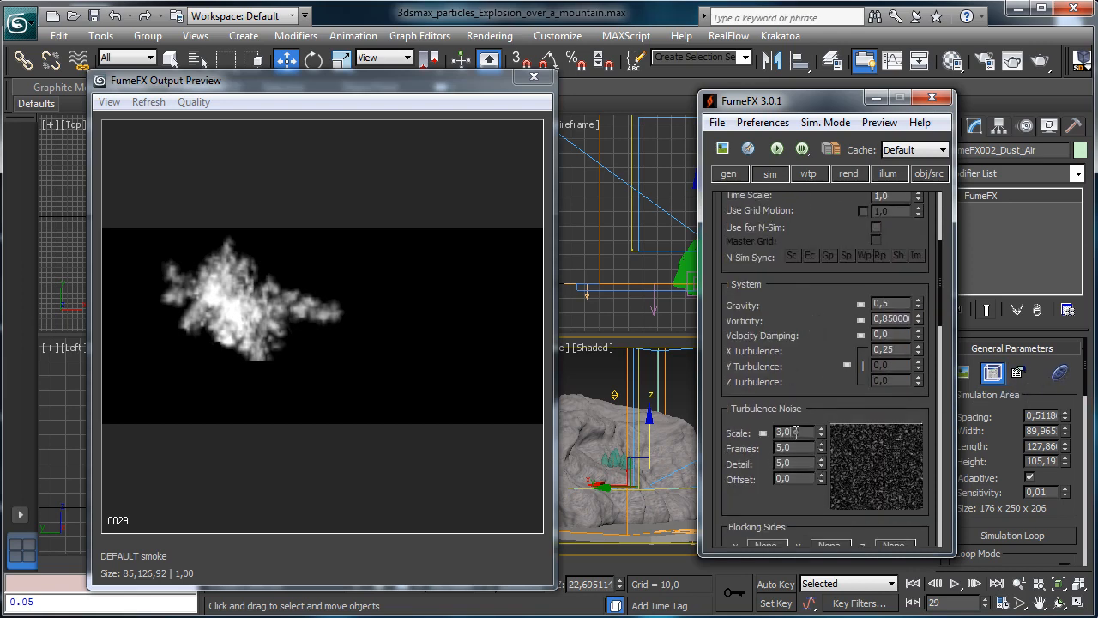
double_click(796, 432)
left_click(729, 174)
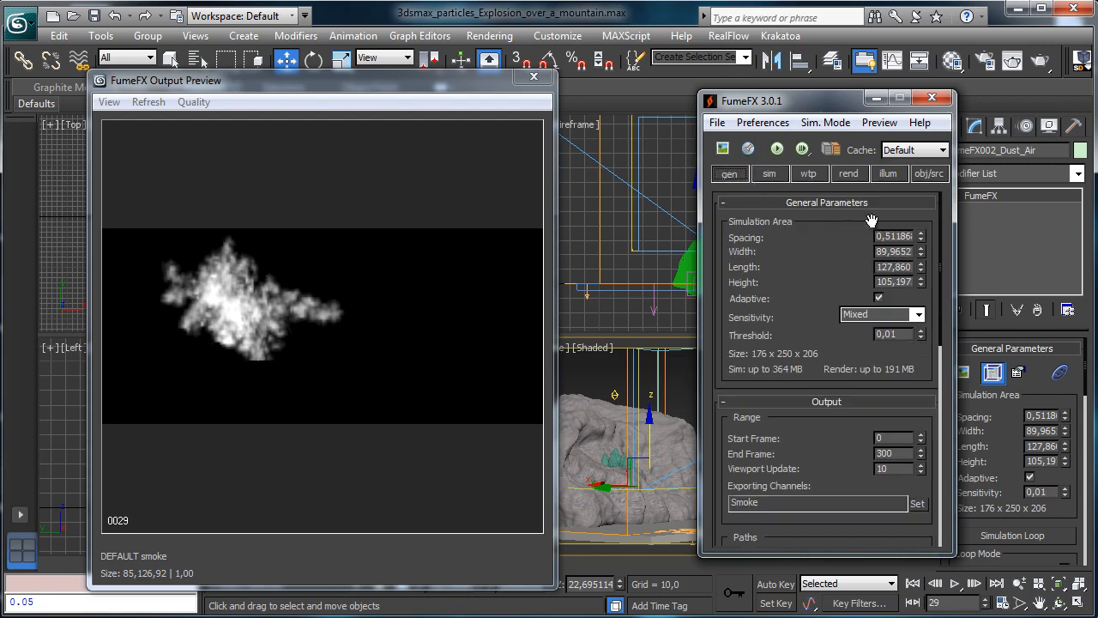
left_click(769, 174)
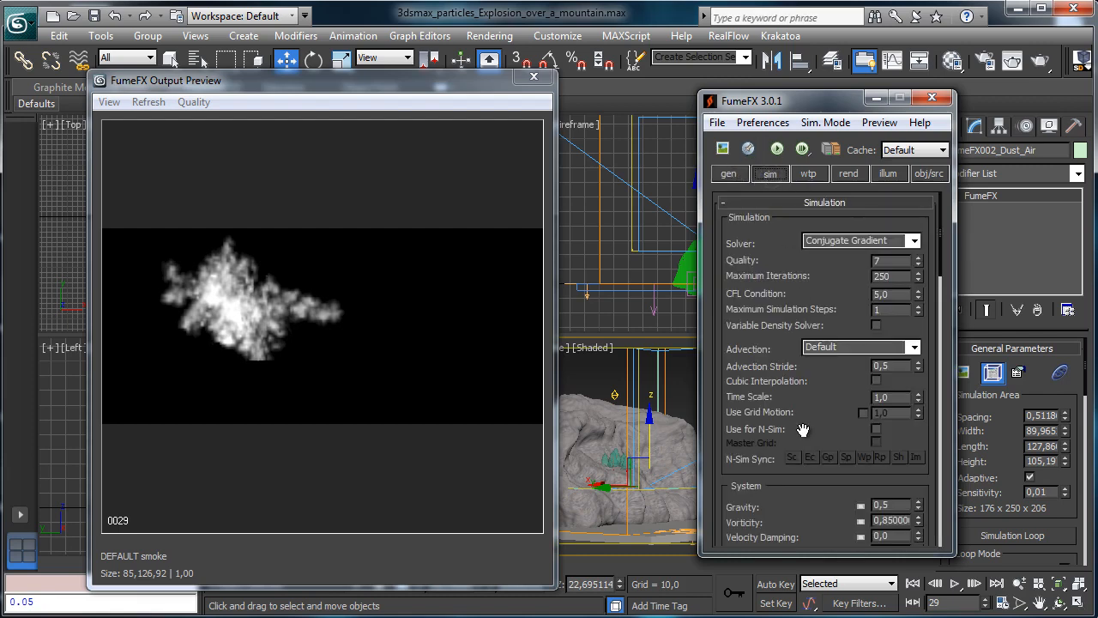
left_click_drag(823, 509, 773, 230)
double_click(797, 356)
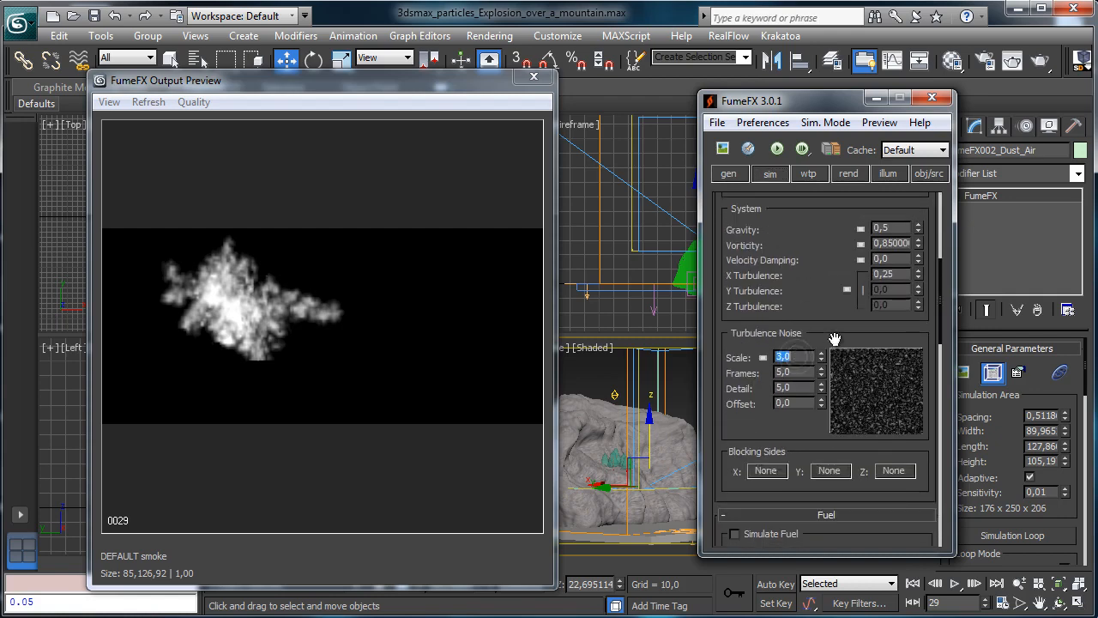
type("1")
key("Return")
double_click(800, 370)
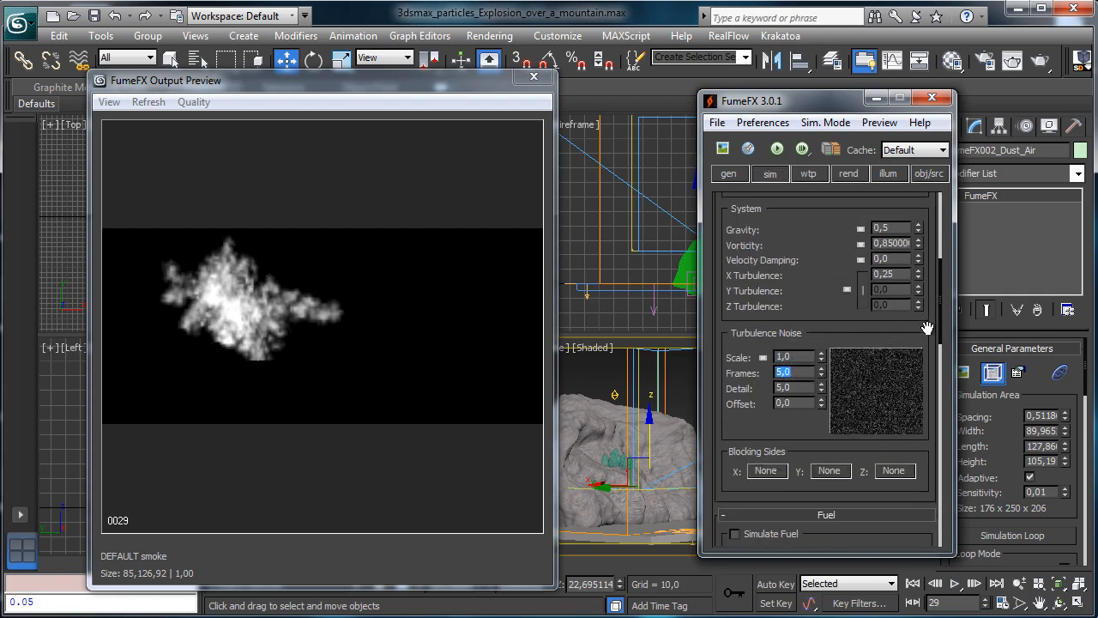
type("10")
key("Return")
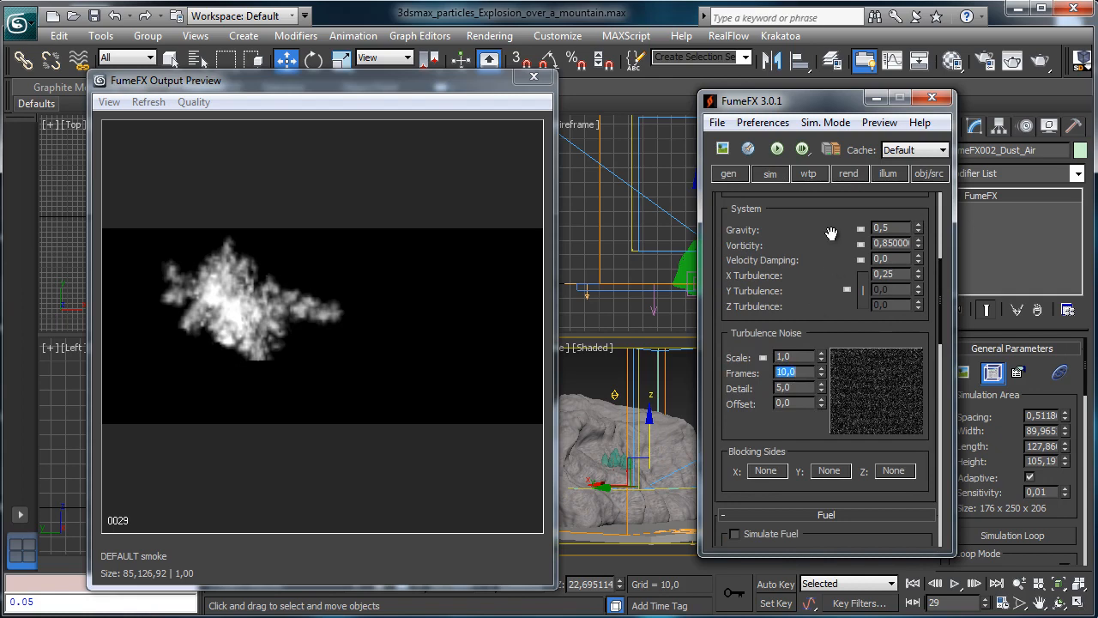
Step: Review the remaining simulation parameters of the dust grid and save the scene
left_click_drag(830, 234, 798, 7)
left_click_drag(830, 390, 818, 529)
left_click_drag(821, 208, 767, 515)
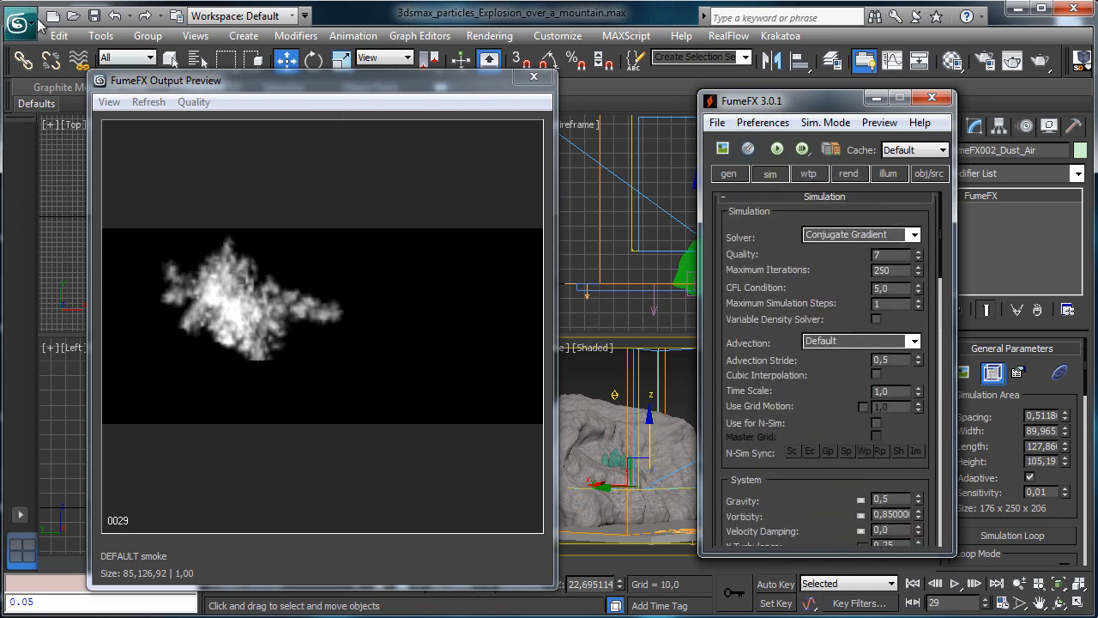
left_click(97, 21)
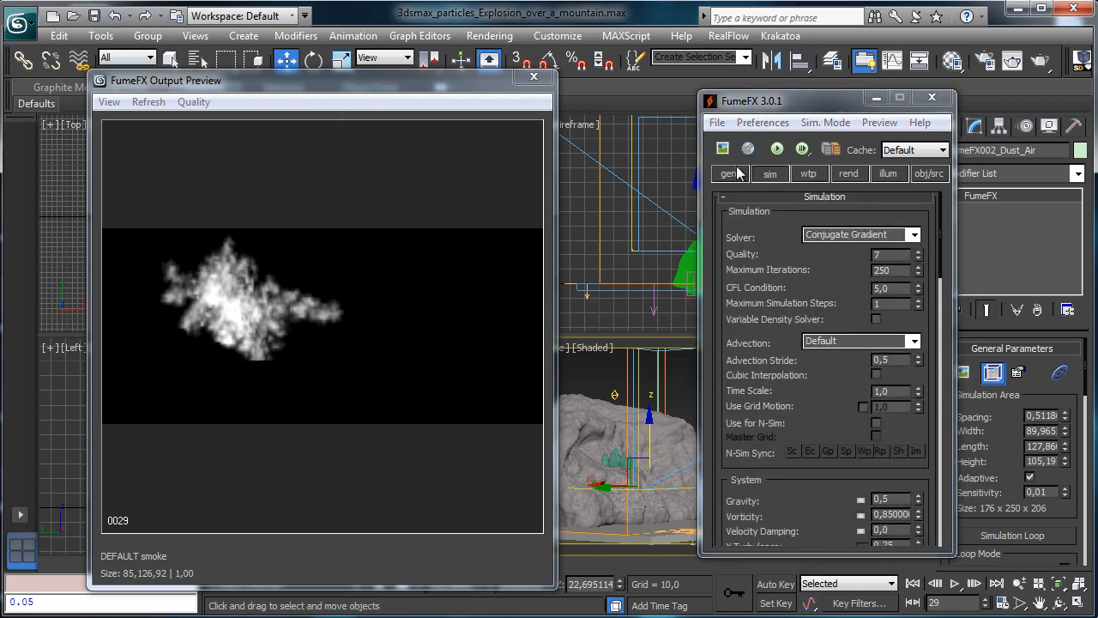
Step: Set the Ambient Color of the dust grid's smoke to black (Value 0)
left_click(851, 177)
scroll(836, 411, "down", 5)
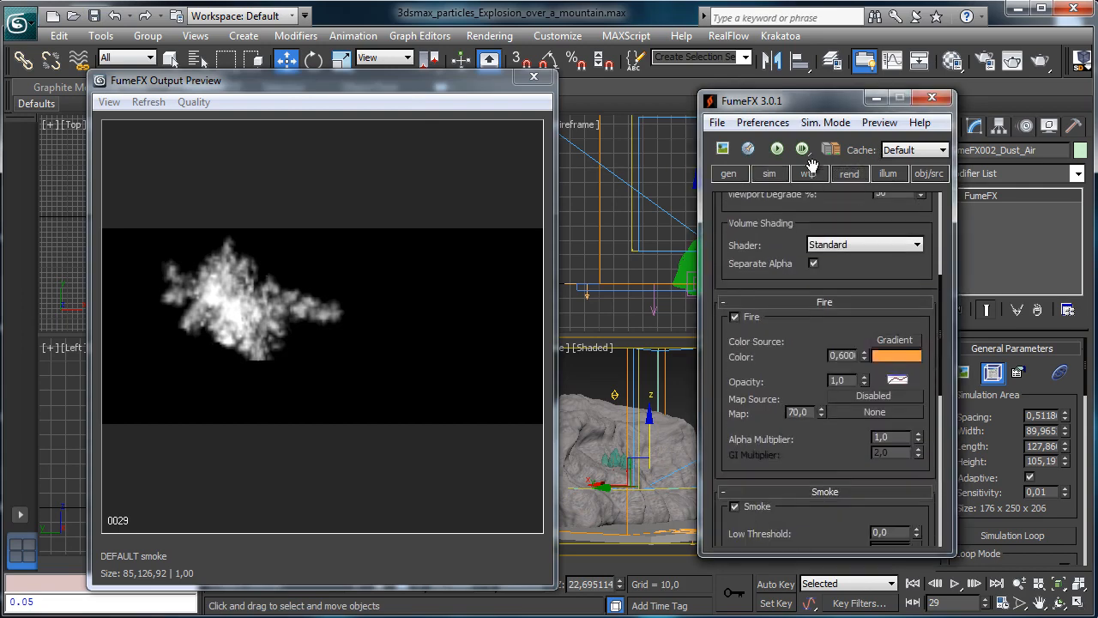
left_click_drag(844, 413, 829, 226)
left_click(892, 353)
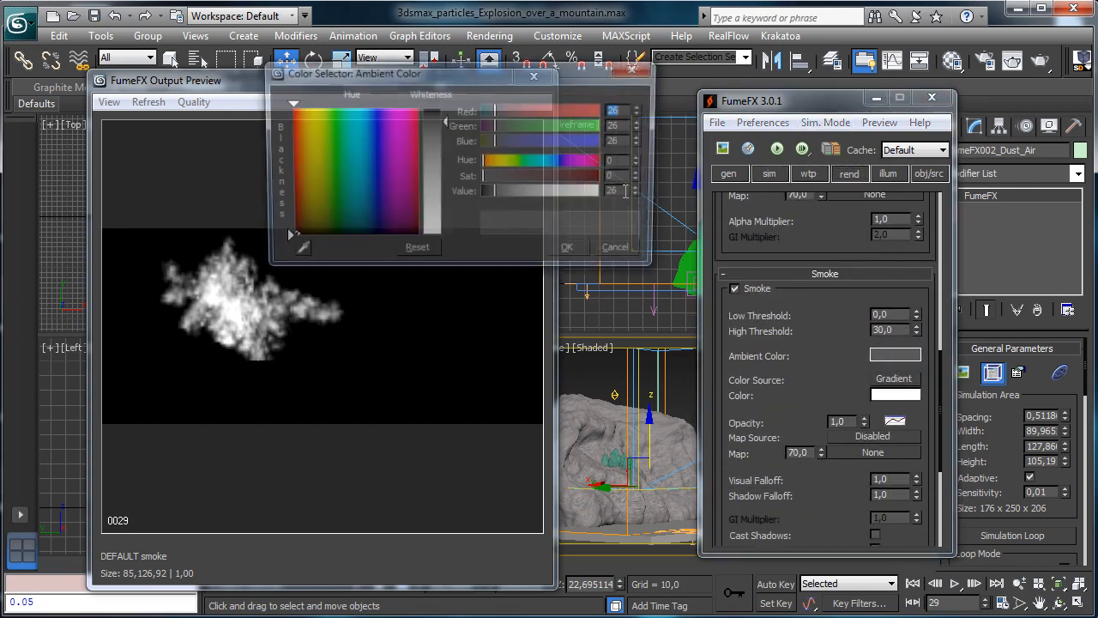
left_click_drag(494, 196, 505, 203)
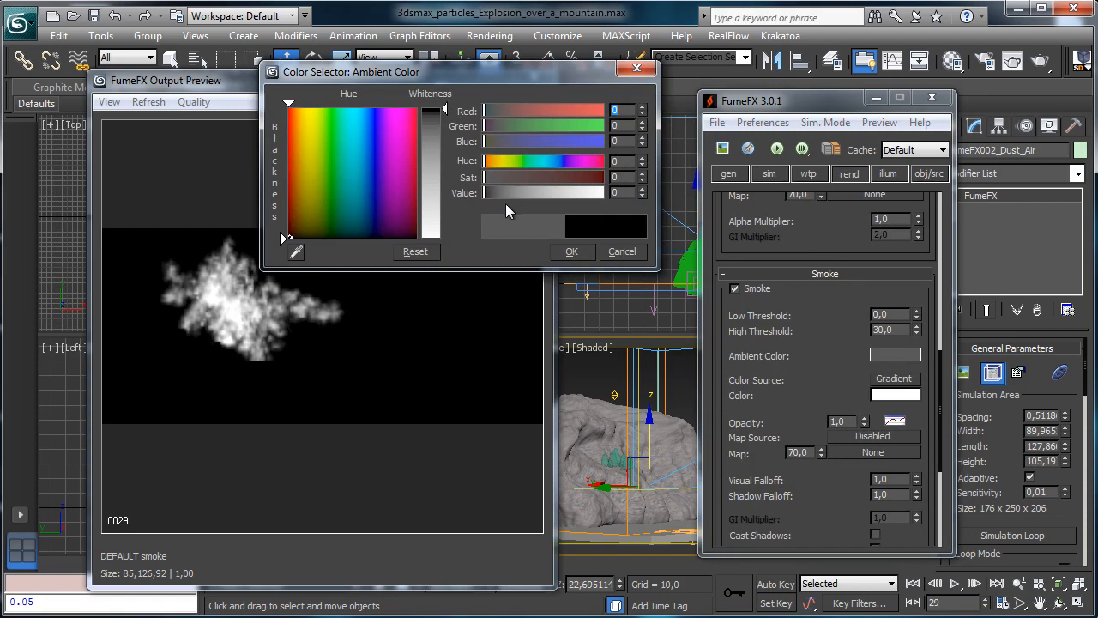
left_click(572, 252)
Step: Switch the dust grid's smoke Color to keyless mode and set it to a grey with Value 106
right_click(892, 397)
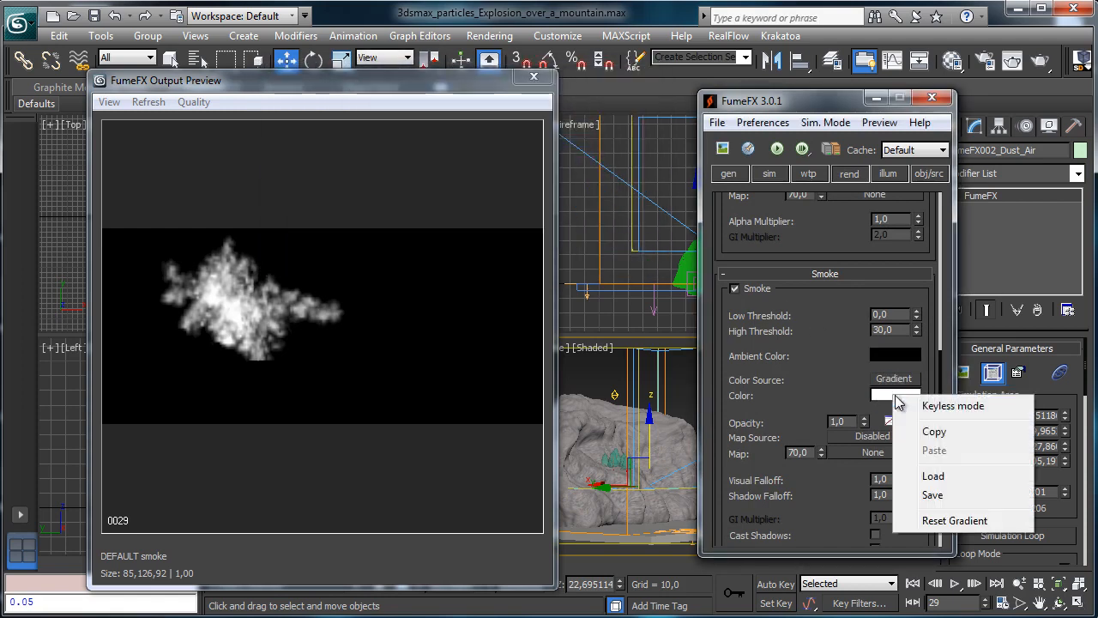
left_click(930, 414)
left_click(879, 394)
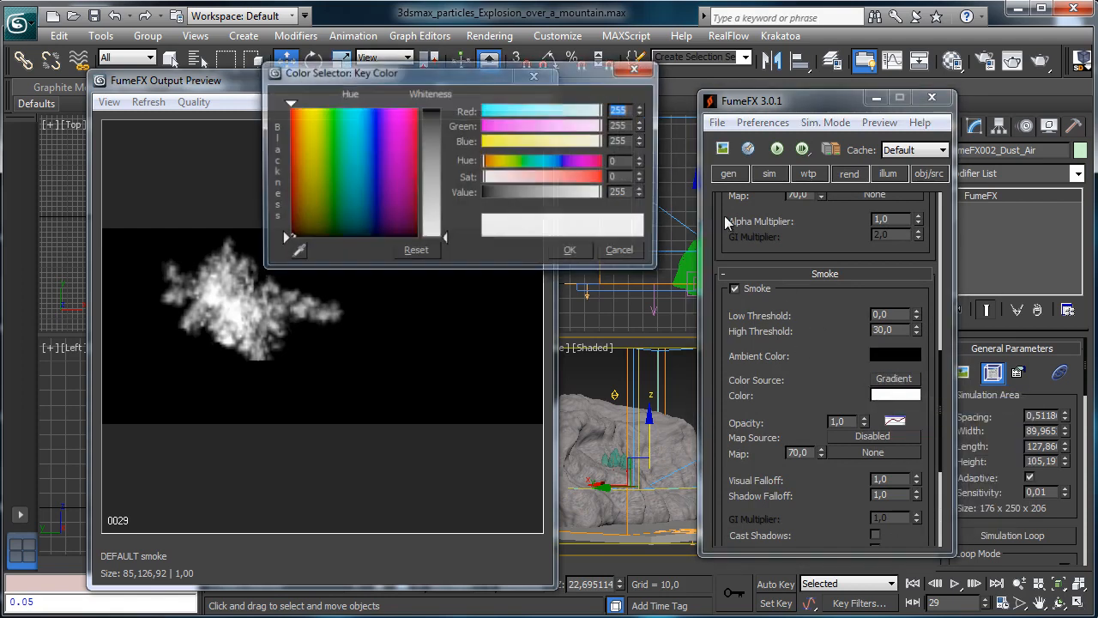
left_click(529, 192)
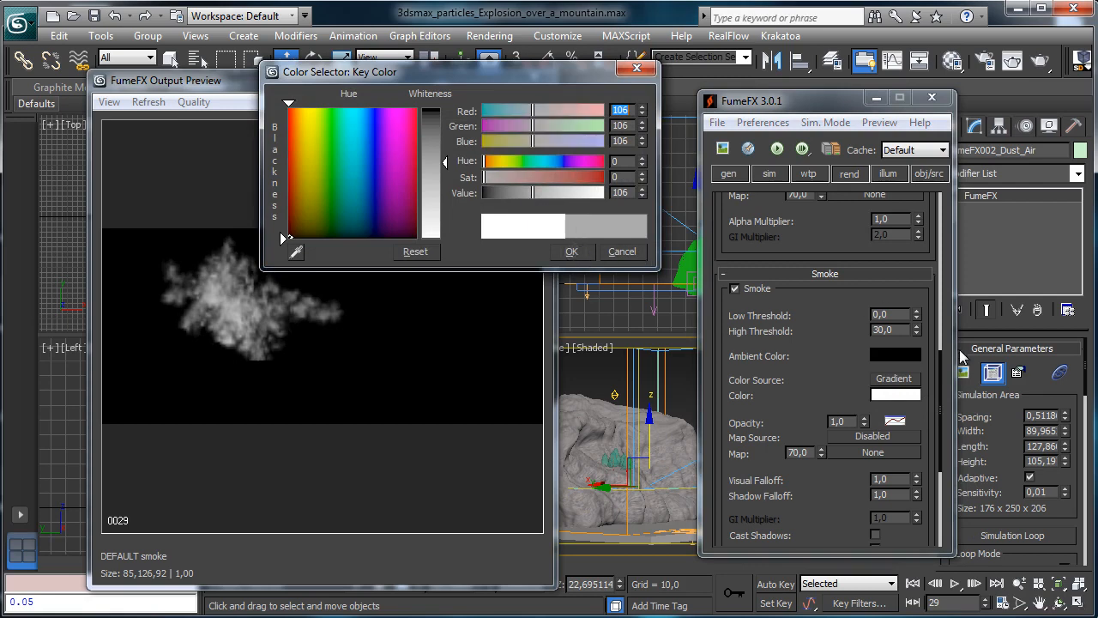
left_click(572, 251)
Step: Set the dust grid's smoke Opacity to 1.5 and enable Cast Shadows and Receive Shadows
left_click(837, 421)
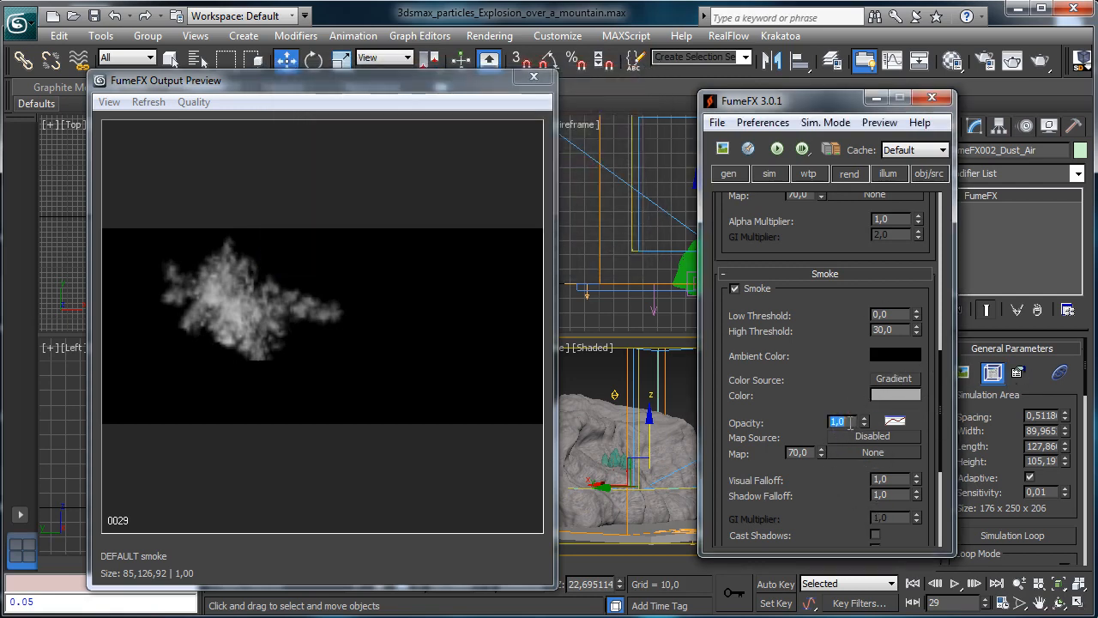
left_click(850, 423)
left_click_drag(823, 497, 845, 397)
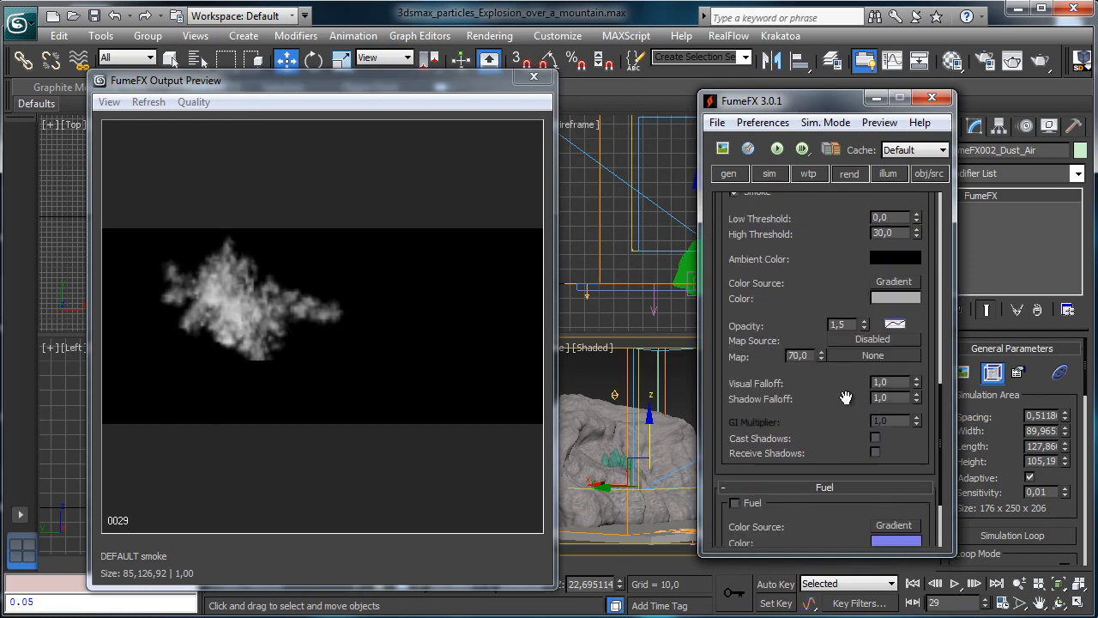
left_click(875, 448)
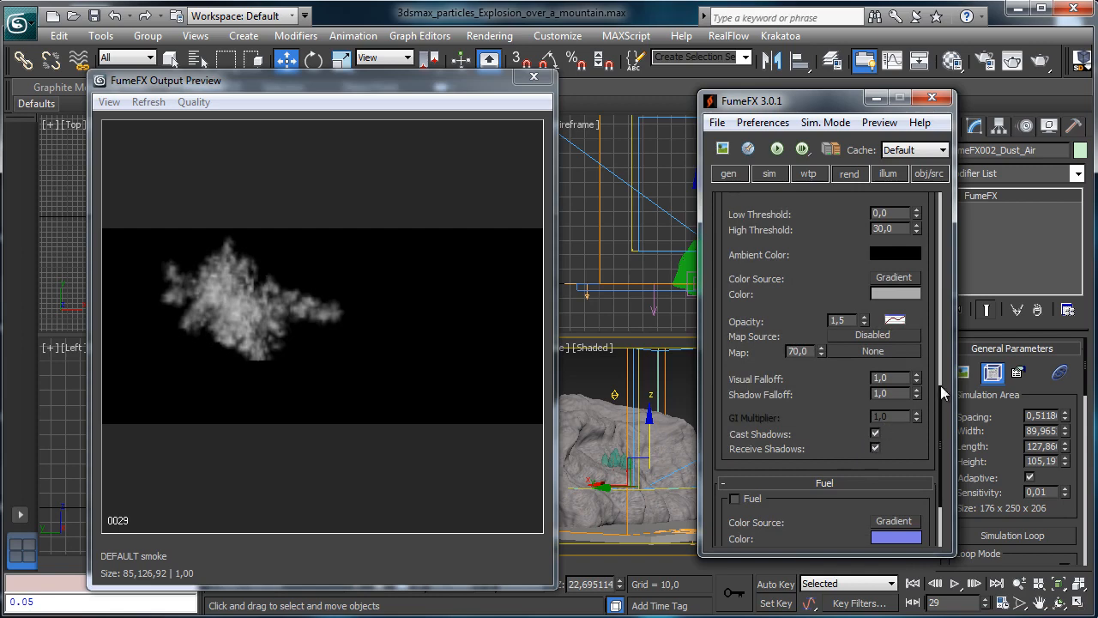
Step: Save the scene and run the dust grid's simulation, cancelling it at about frame 31
left_click(95, 16)
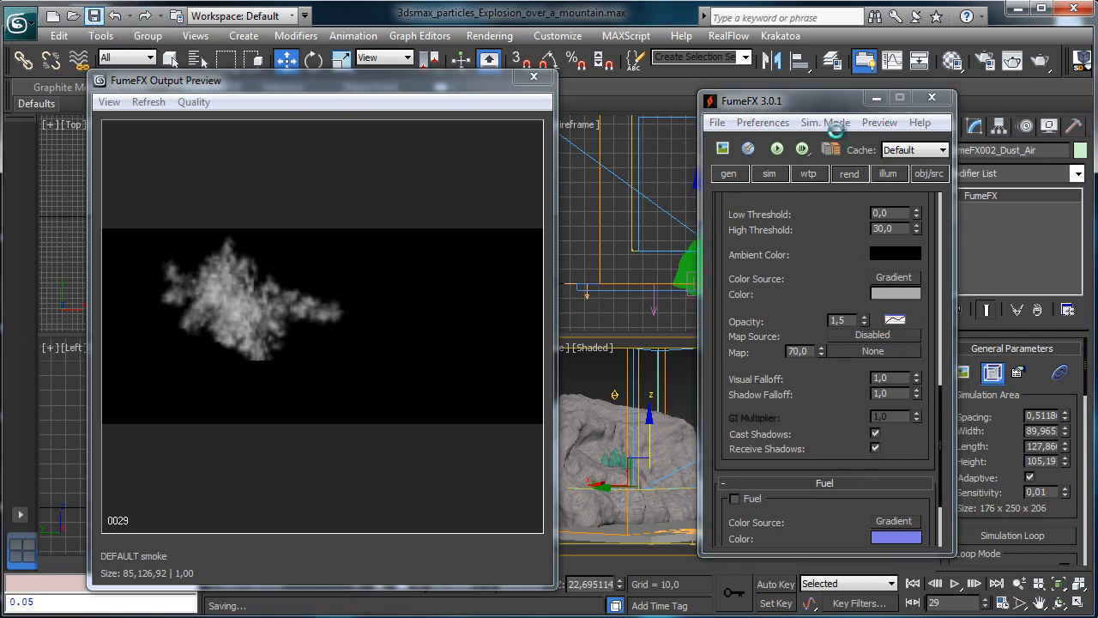
left_click(777, 149)
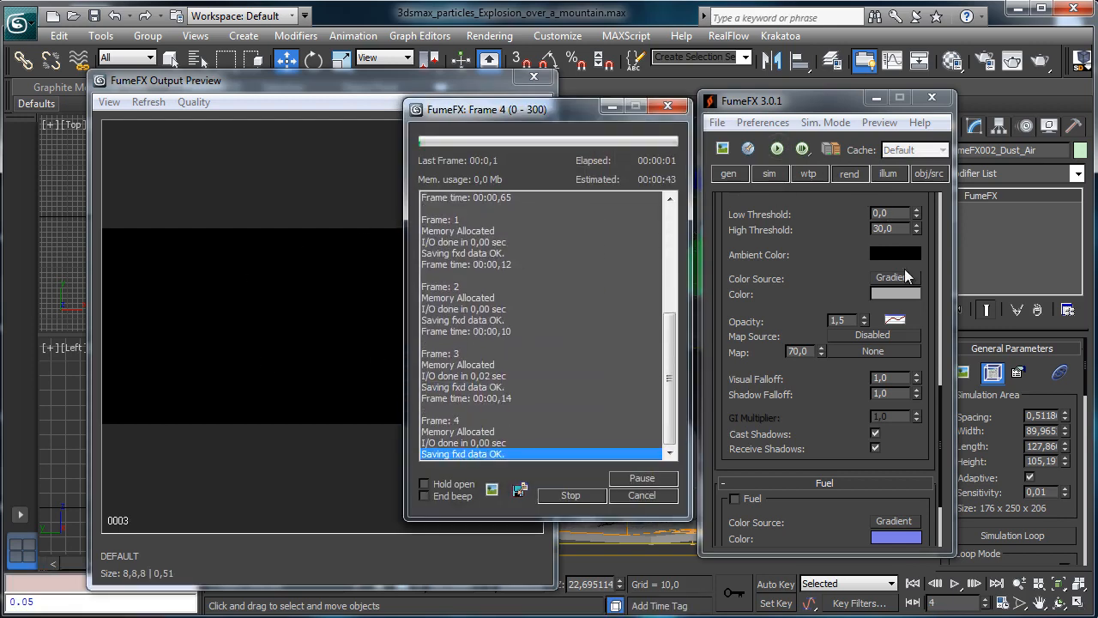
left_click_drag(569, 116, 731, 113)
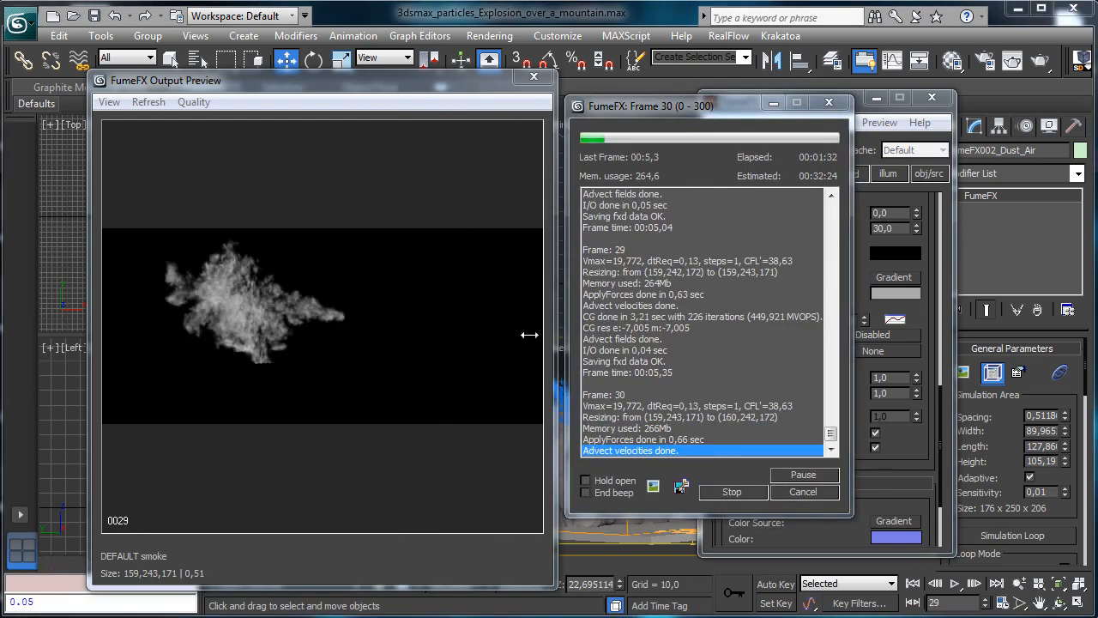
left_click(814, 491)
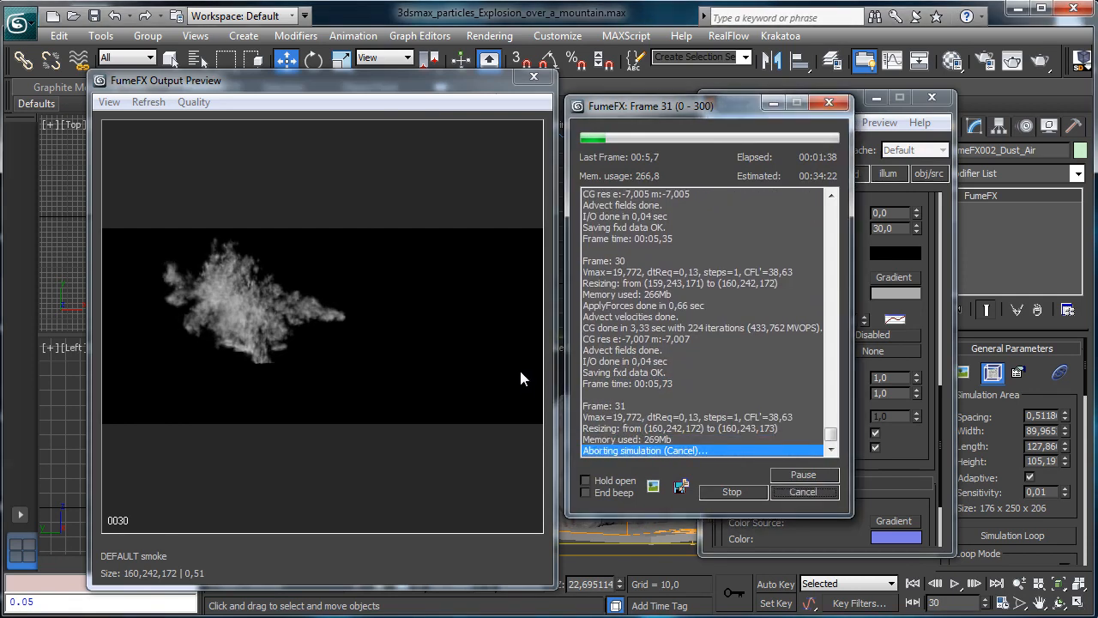
Step: Shrink the output preview, go to frame 19, render the Perspective view to inspect the dust, and close the rendered image
left_click_drag(393, 83, 361, 30)
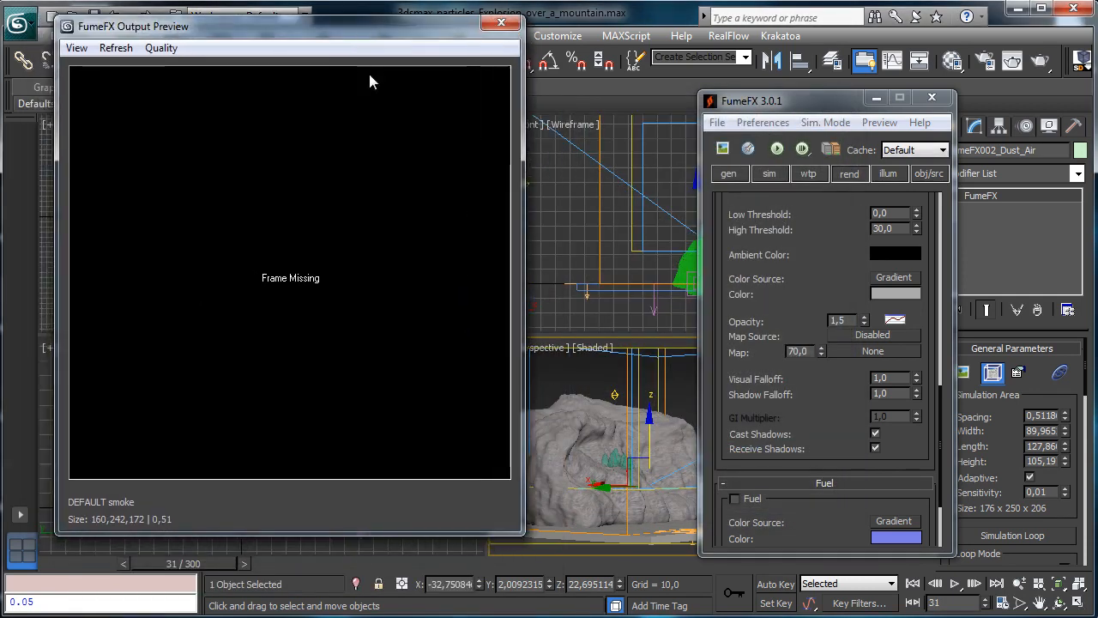
left_click_drag(517, 532, 461, 470)
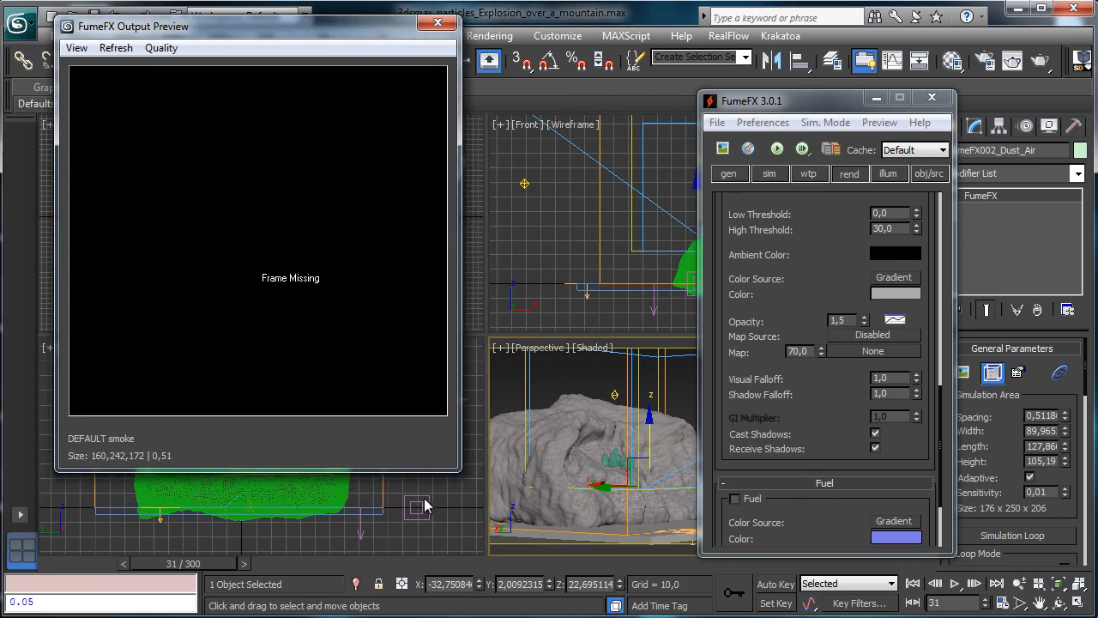
left_click_drag(102, 559, 136, 573)
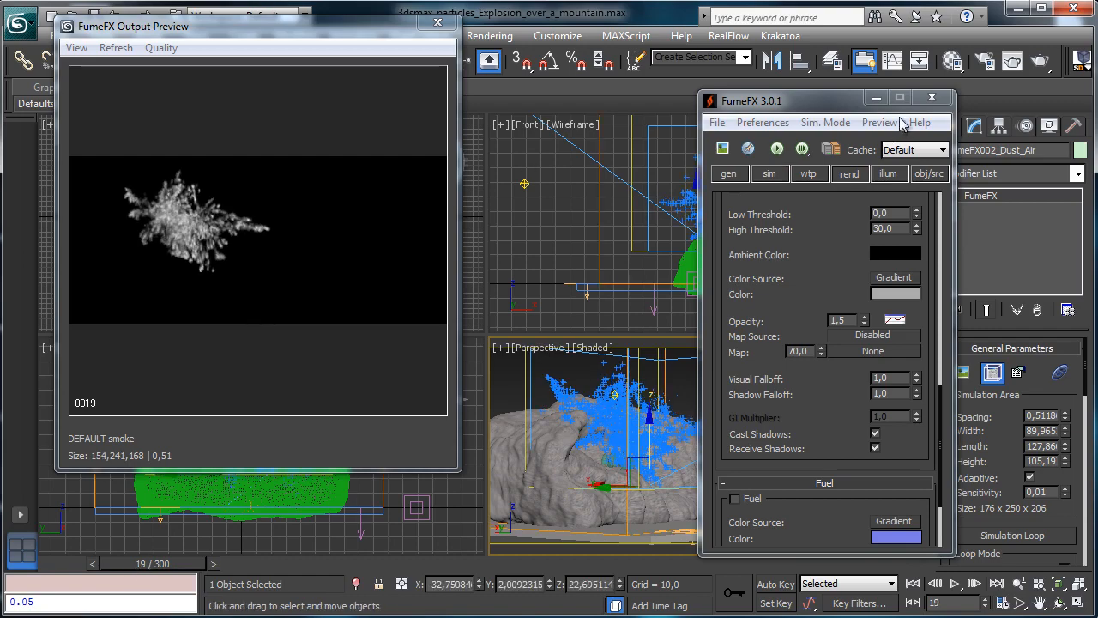
left_click(985, 60)
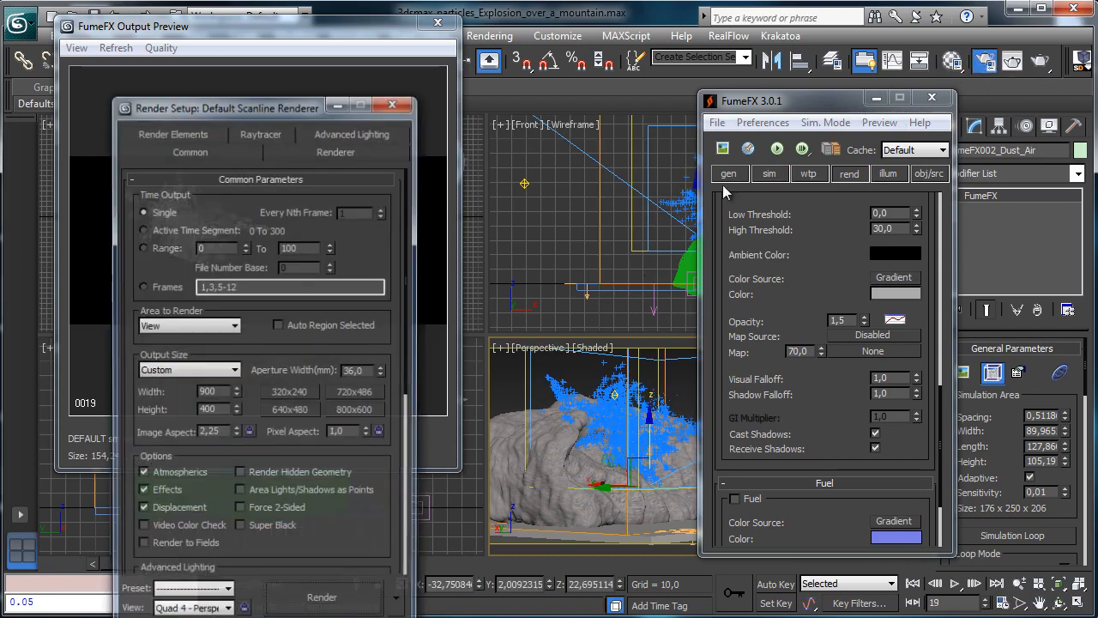
left_click(313, 605)
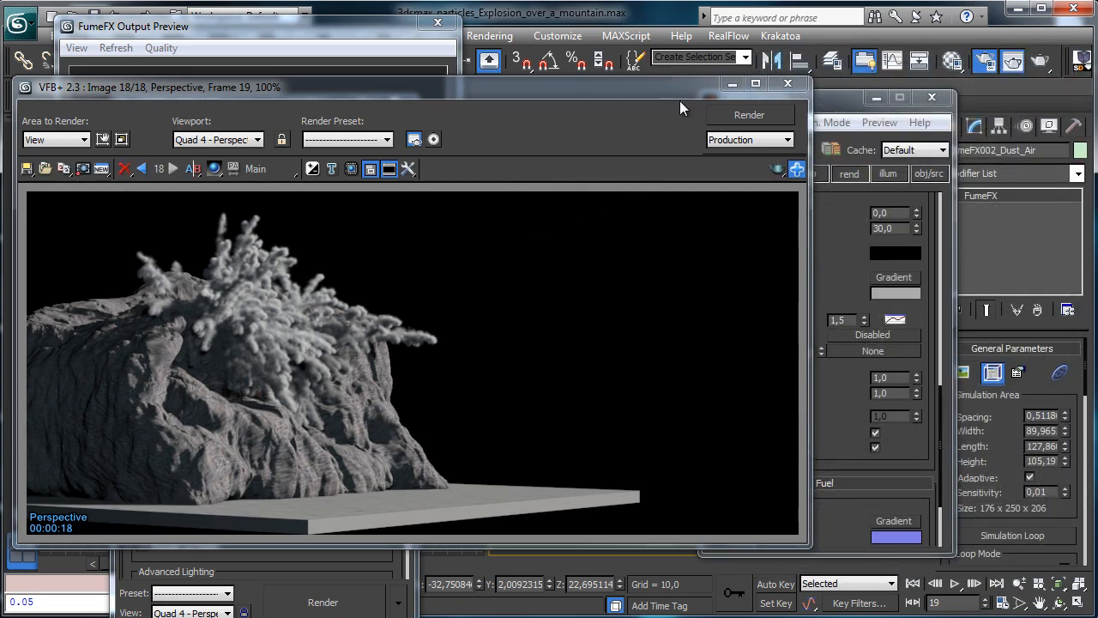
left_click(787, 83)
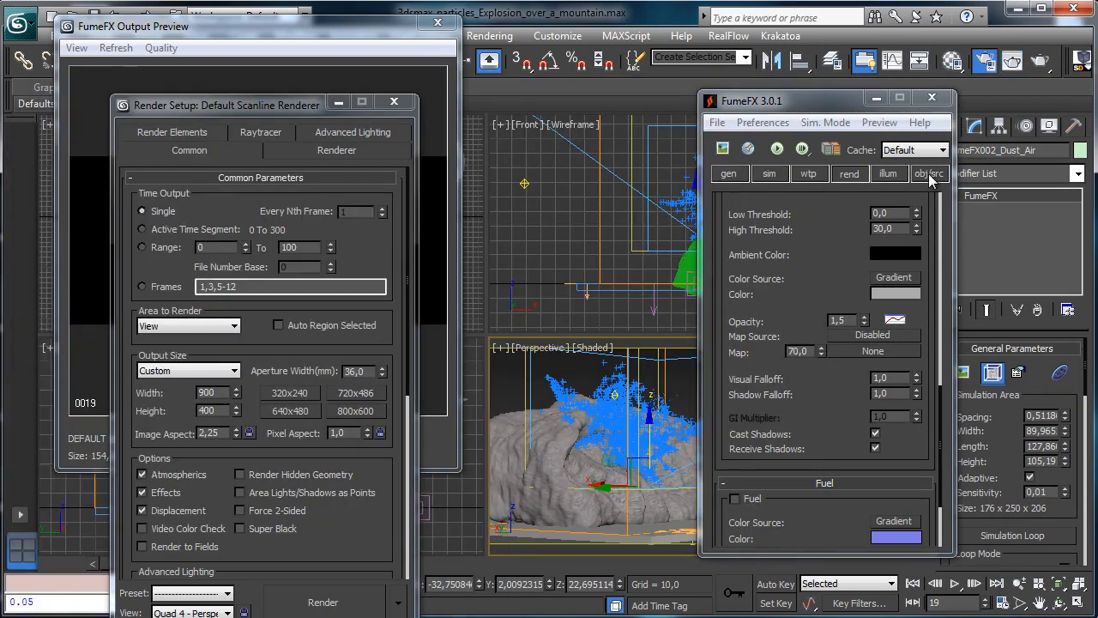
Step: Set the Velocity Multiplier Amount of the FFX Particle Src001_Air source to 1.5, checking the Mountain object's settings first
left_click(929, 173)
left_click(773, 248)
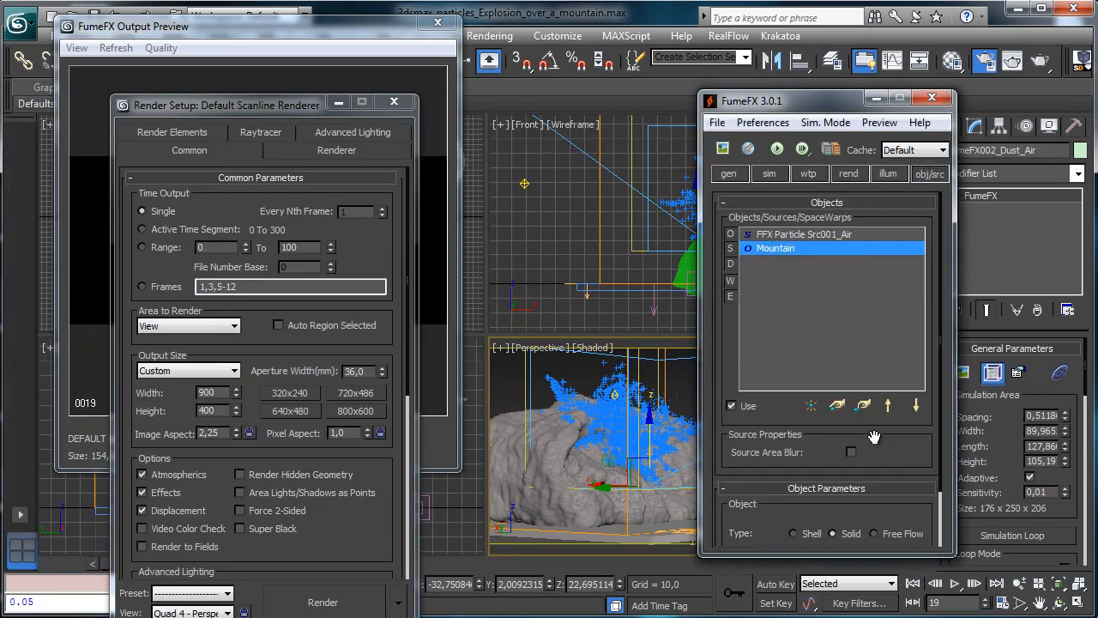
left_click_drag(879, 440, 889, 359)
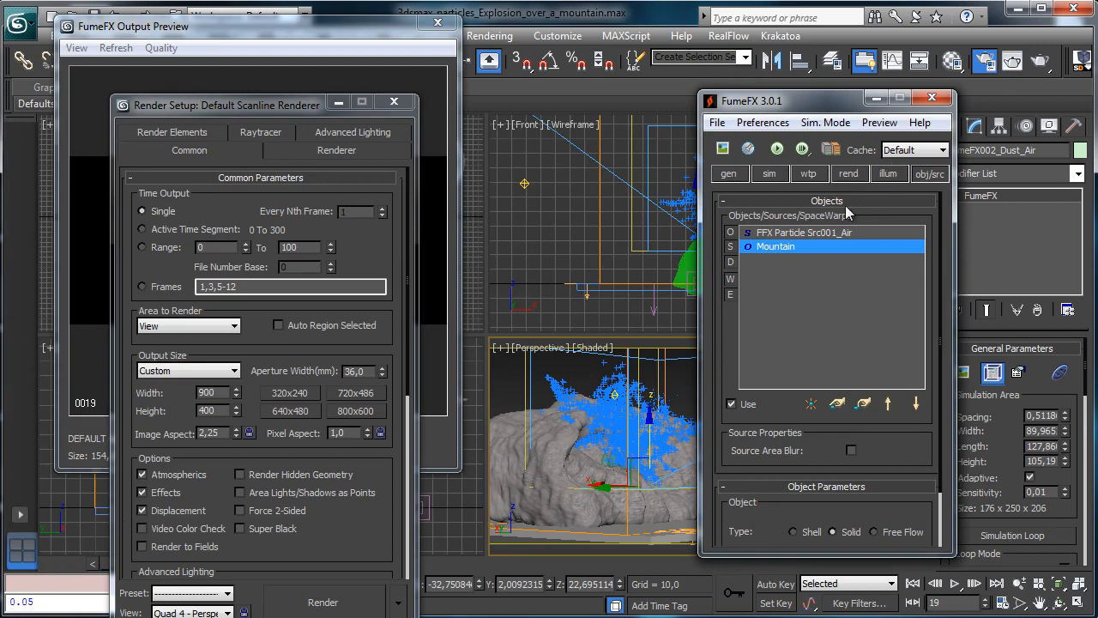
mouse_move(935, 311)
left_mouse_down()
mouse_move(917, 225)
mouse_move(926, 316)
left_mouse_up()
left_click(807, 235)
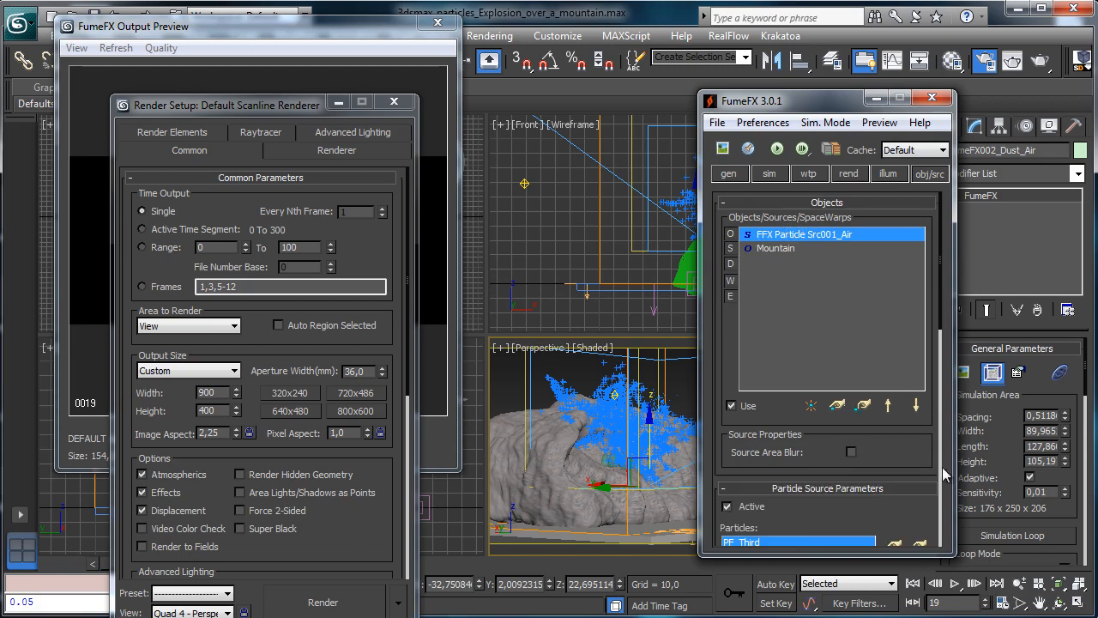
left_click_drag(915, 449, 891, 305)
scroll(891, 305, "down", 6)
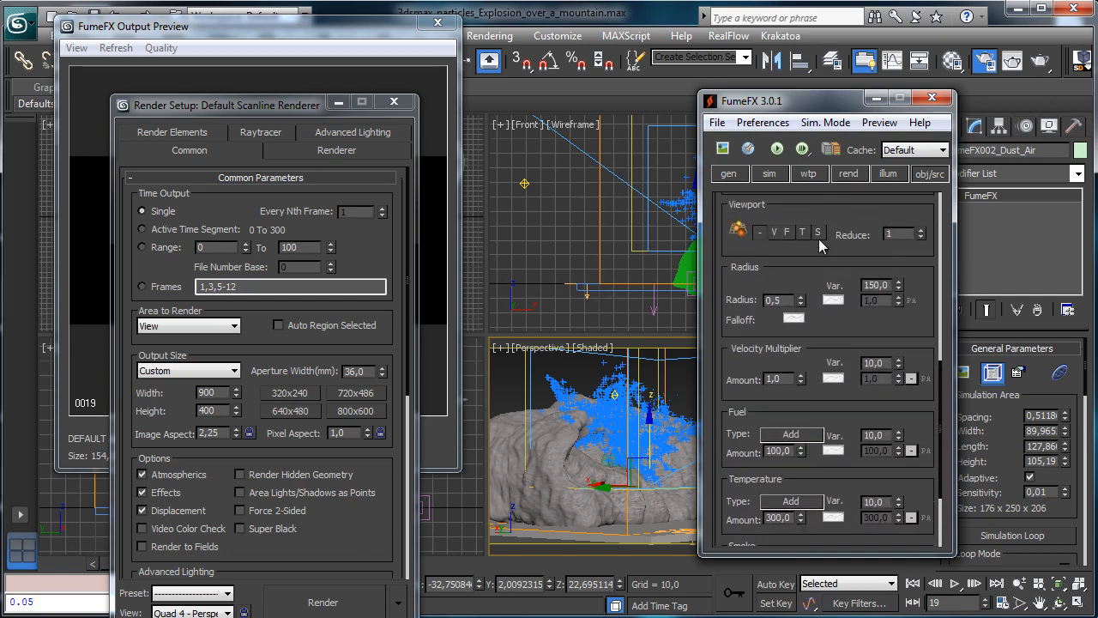
double_click(782, 379)
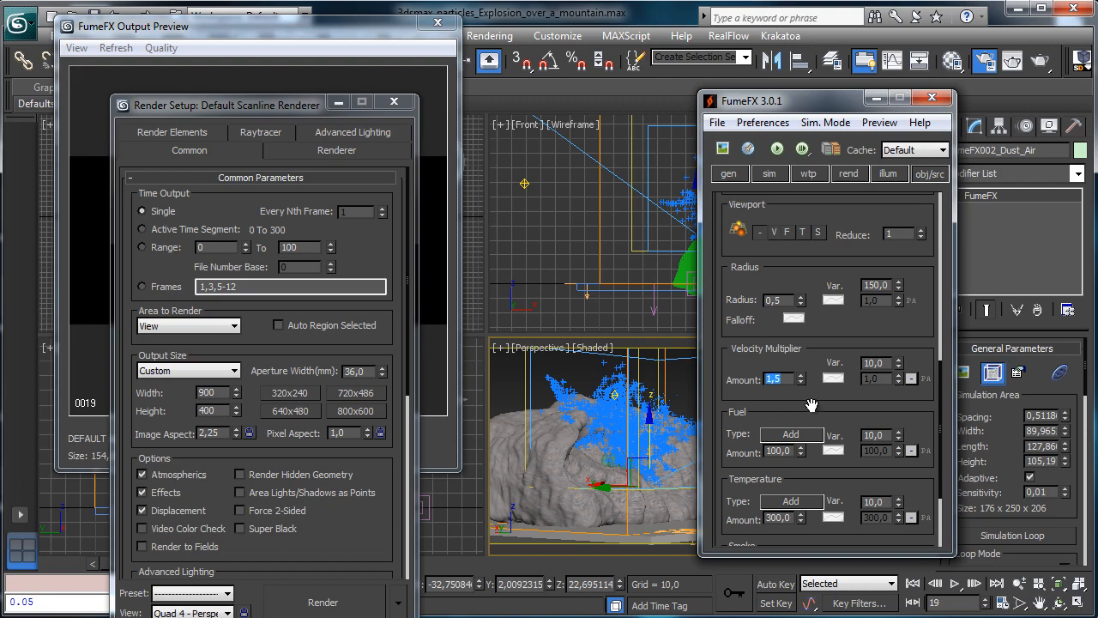
Step: Set the variation of both the Smoke and the Velocity Multiplier of FFX Particle Src001_Air to 75
scroll(813, 406, "down", 3)
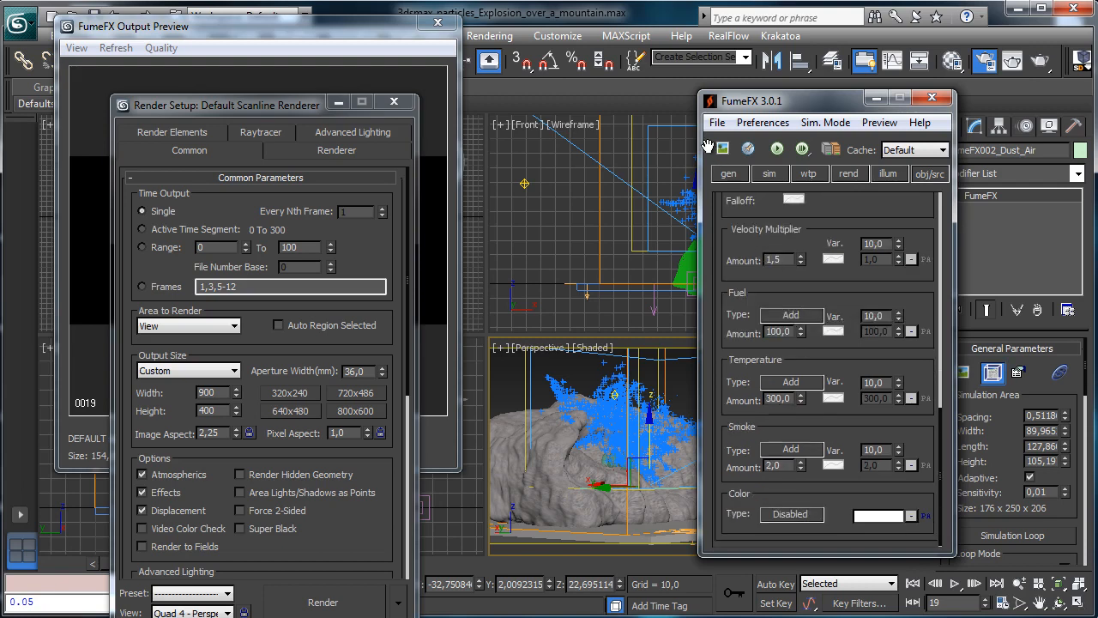
double_click(887, 450)
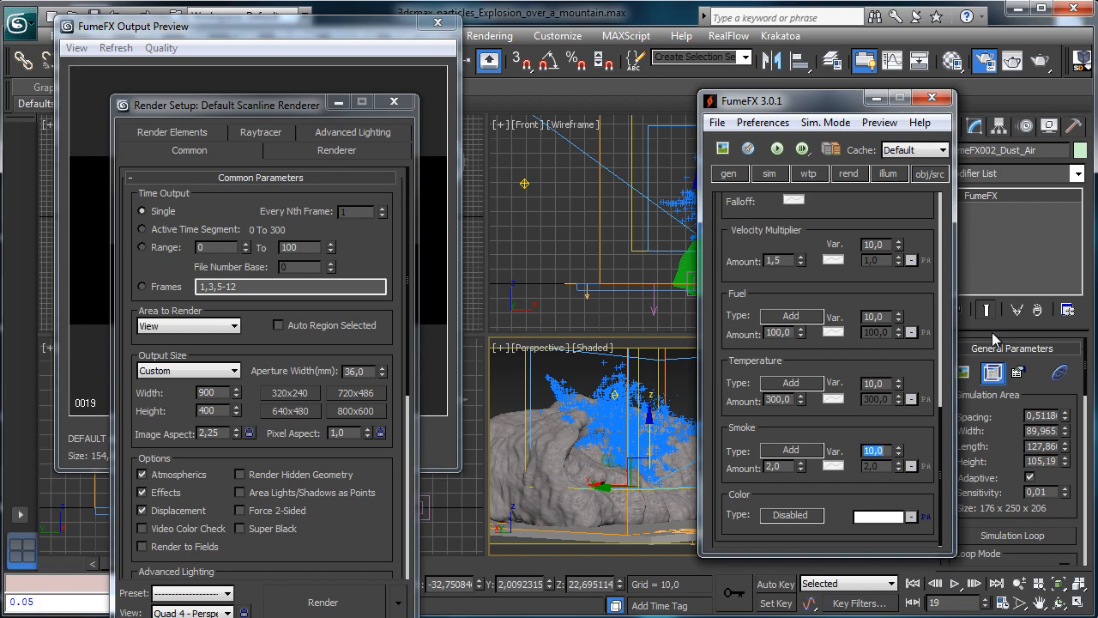
type("75")
key("Return")
left_click_drag(858, 360, 848, 432)
double_click(885, 327)
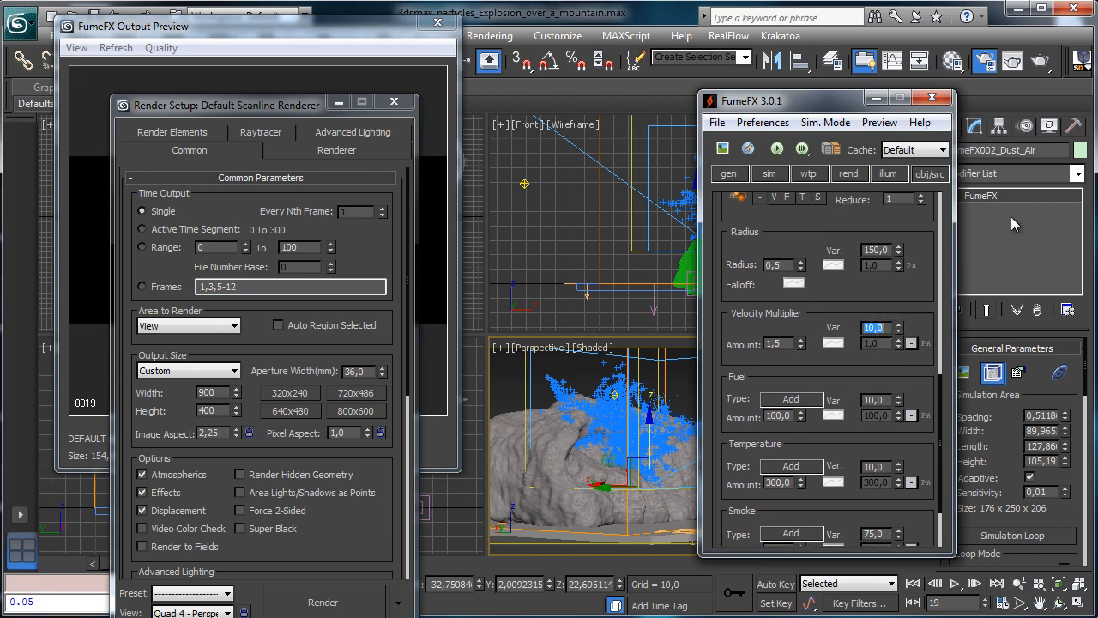
type("75")
key("Return")
Step: Set the dust simulation's Advection Stride to 0.7
left_click(774, 177)
scroll(861, 306, "down", 6)
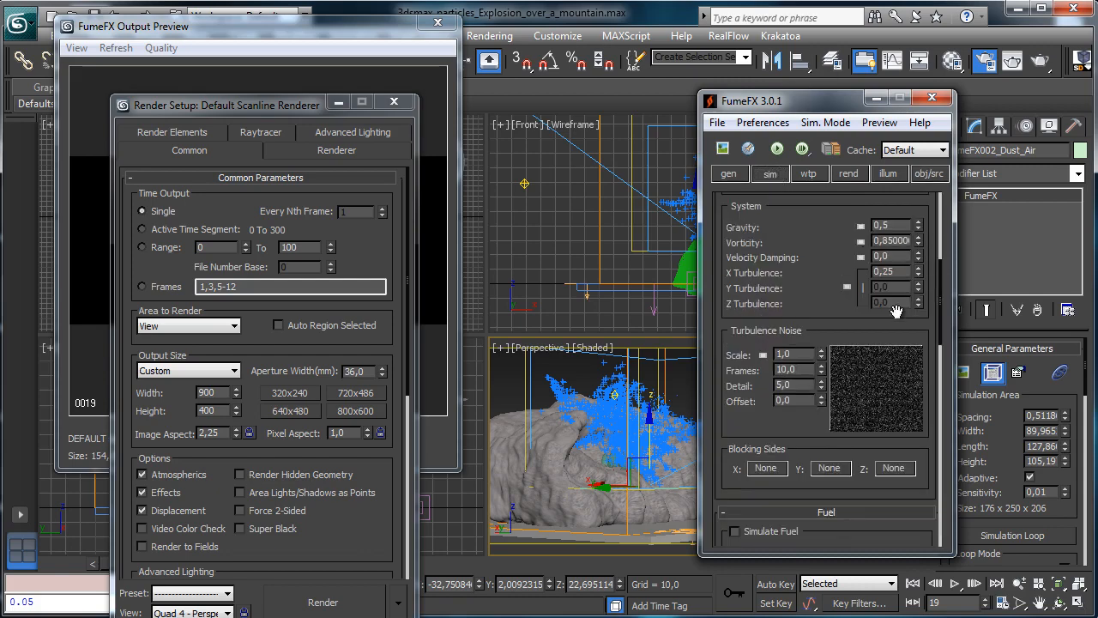
scroll(830, 286, "up", 5)
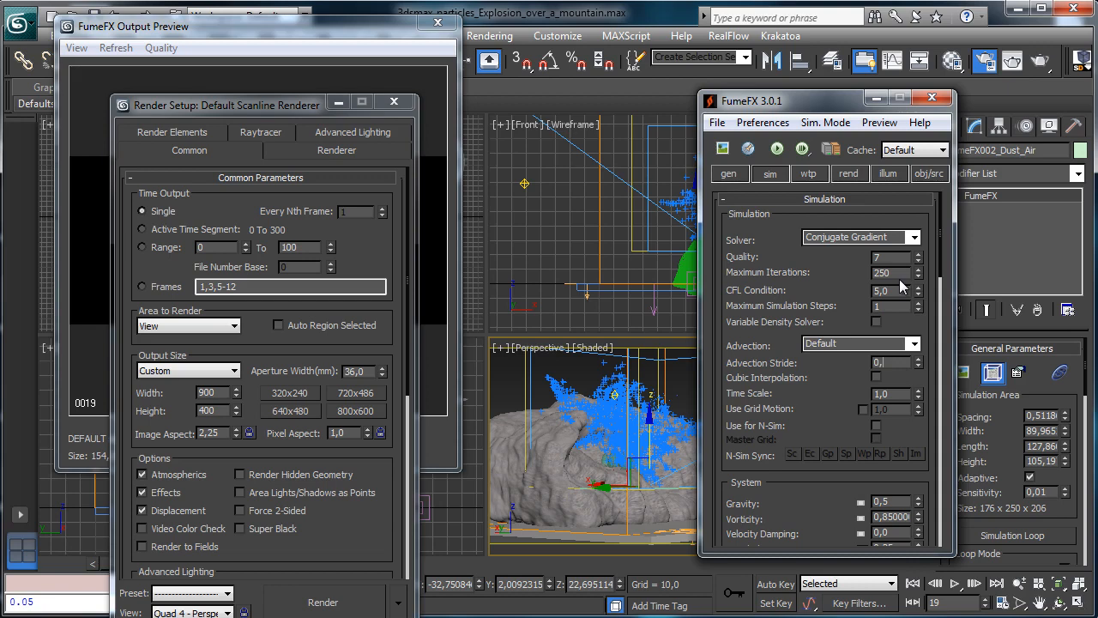
type("7")
key("Return")
Step: Review the dust grid's system, turbulence and smoke simulation parameters, plus its general grid parameters
scroll(888, 360, "down", 5)
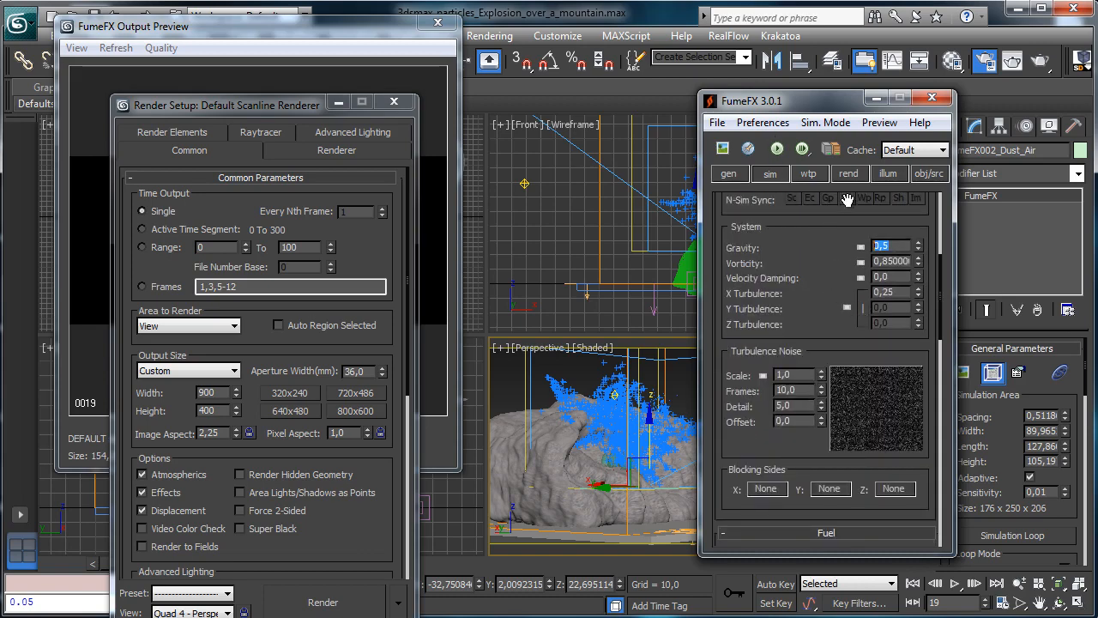
left_click_drag(817, 282, 790, 82)
left_click_drag(818, 373, 837, 137)
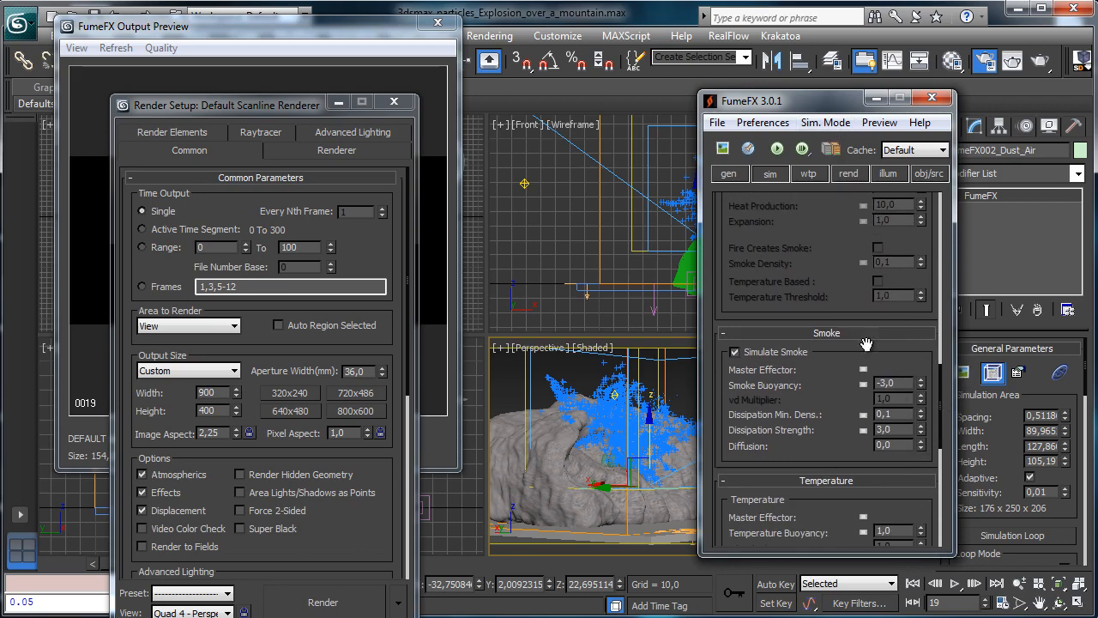
scroll(829, 277, "up", 5)
scroll(890, 271, "up", 6)
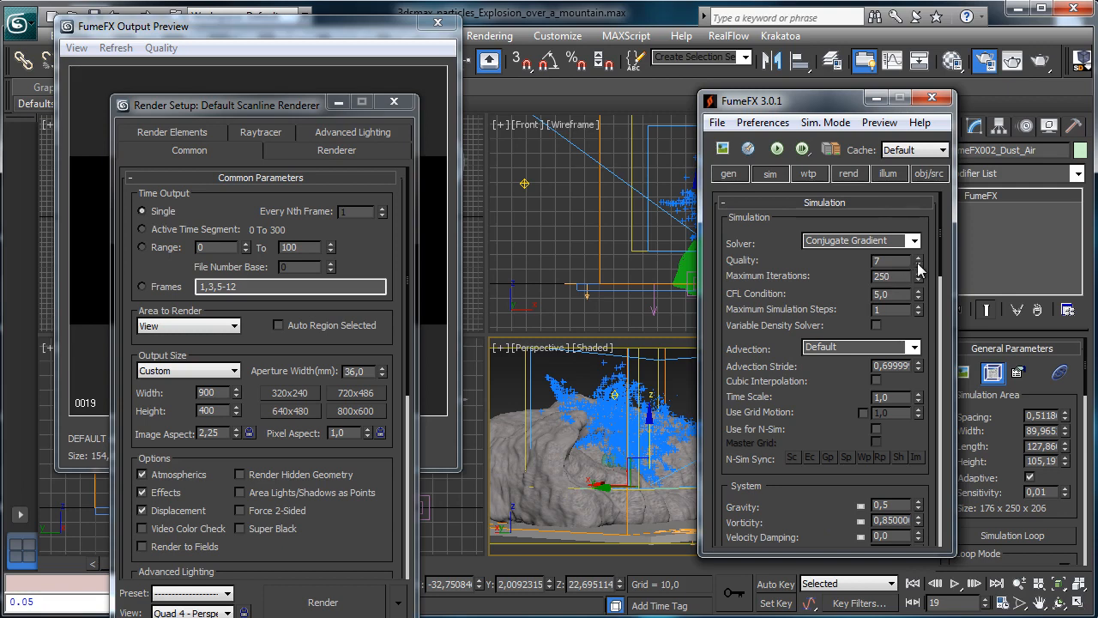
left_click(736, 175)
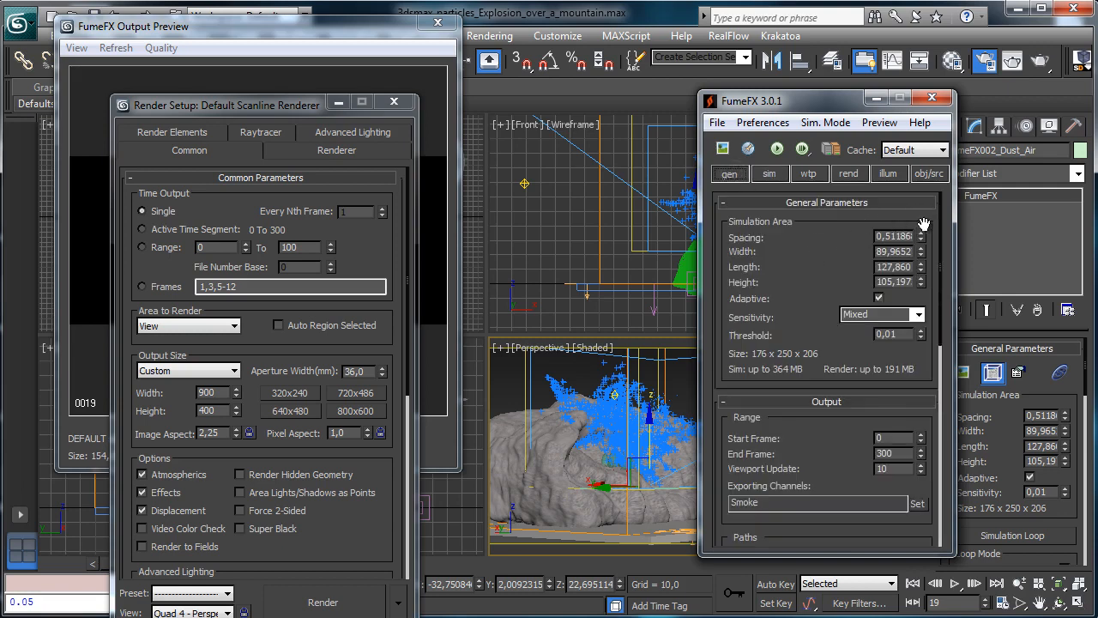
Step: Set the smoke Opacity in the dust grid's rendering parameters to 1.0
left_click(847, 175)
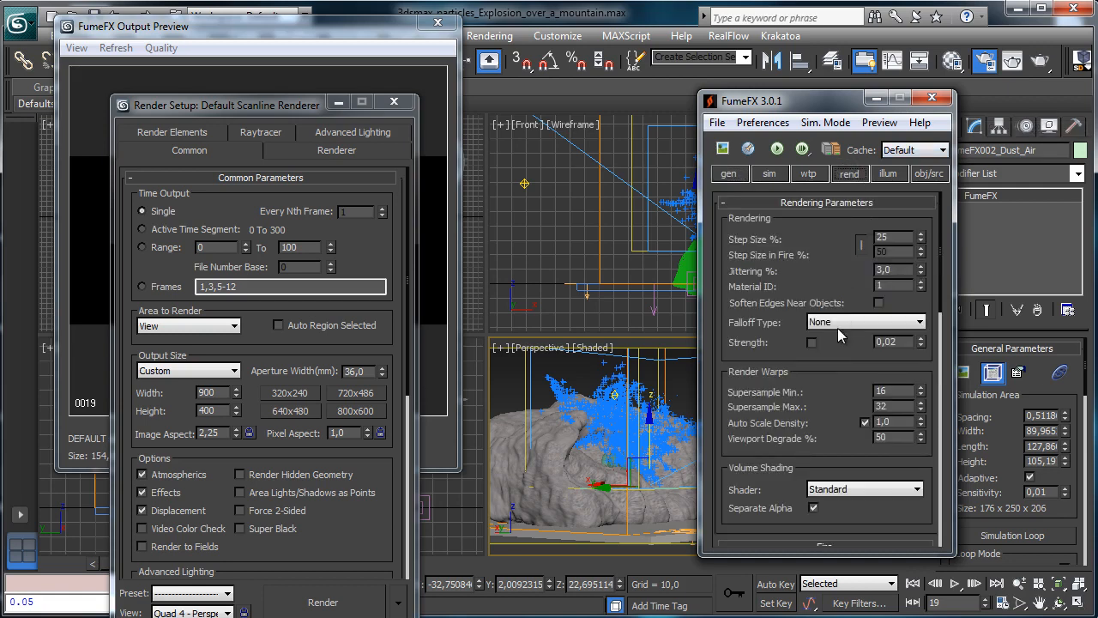
scroll(837, 328, "down", 10)
scroll(839, 252, "down", 3)
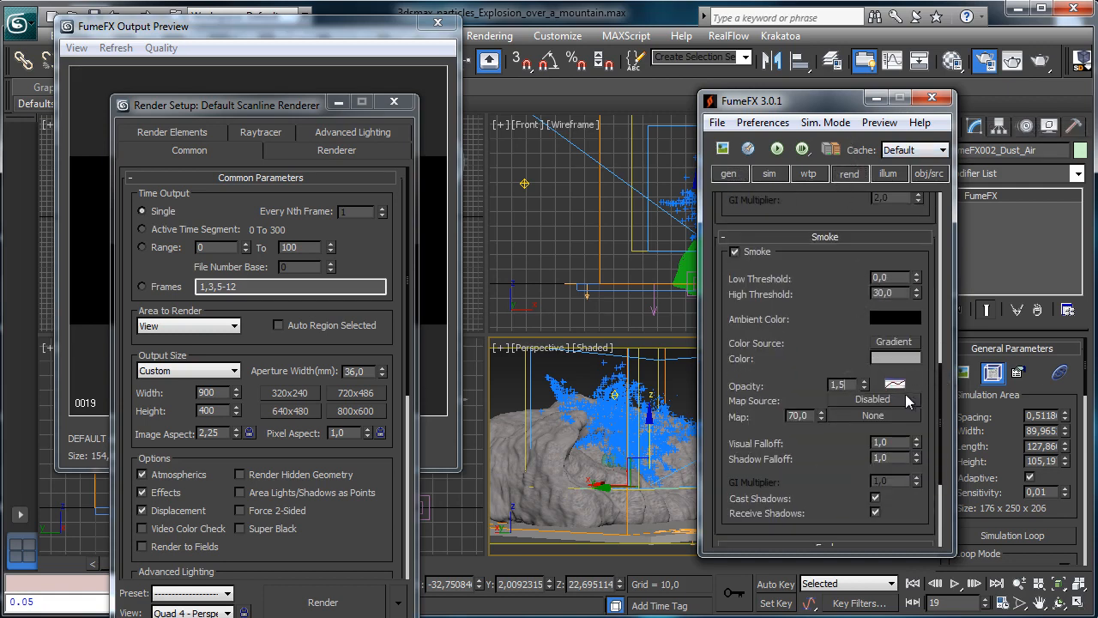
type("1,0")
key("Return")
Step: Bring the output preview forward and rerun the dust simulation, cancelling it at about frame 53
left_click(333, 26)
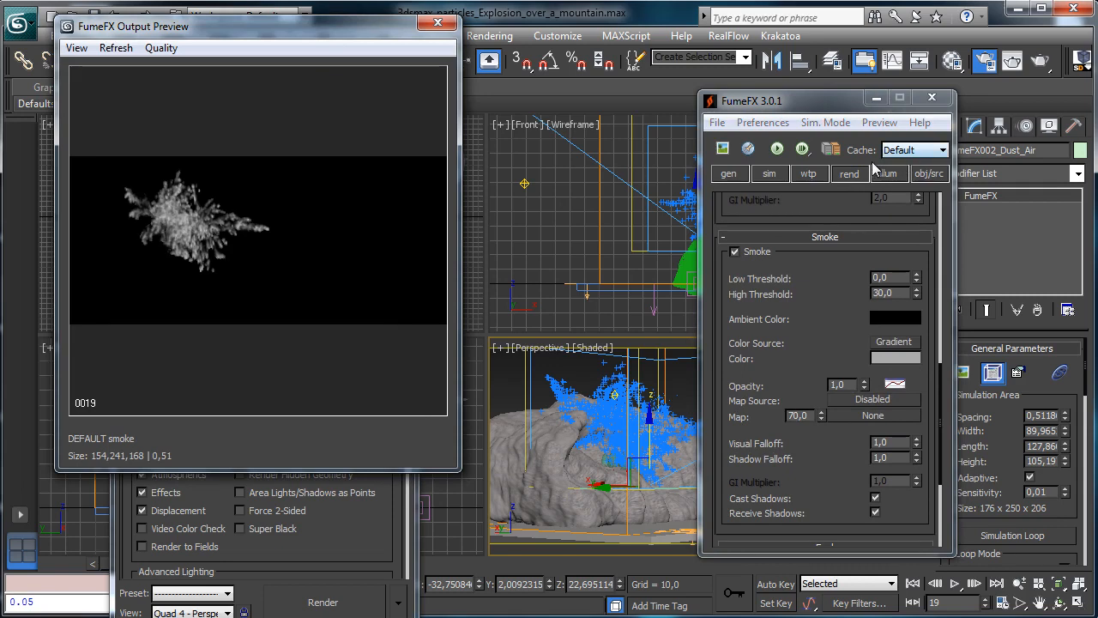
left_click(773, 150)
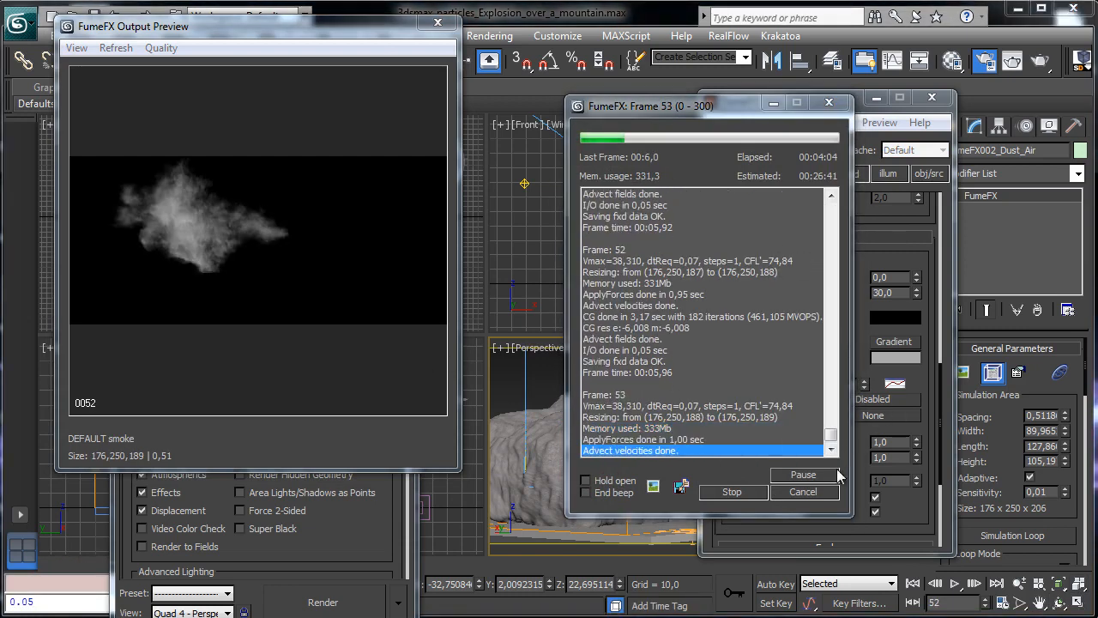
left_click(825, 493)
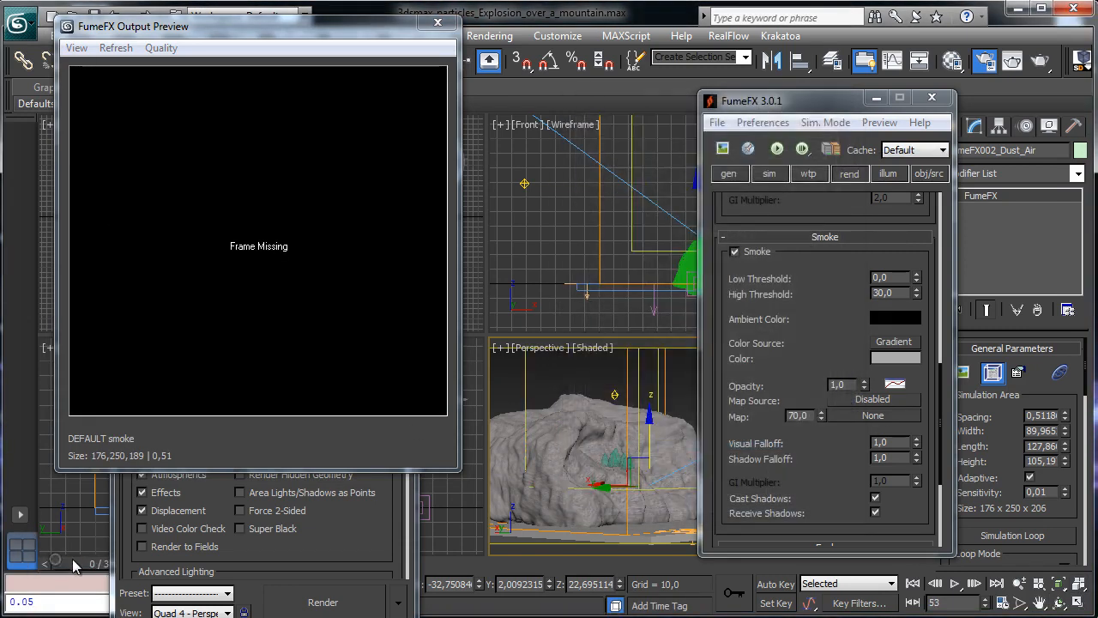
Step: Scrub through the simulated dust frames, test-render frame 17 and minimize the render window
left_click_drag(88, 562, 234, 569)
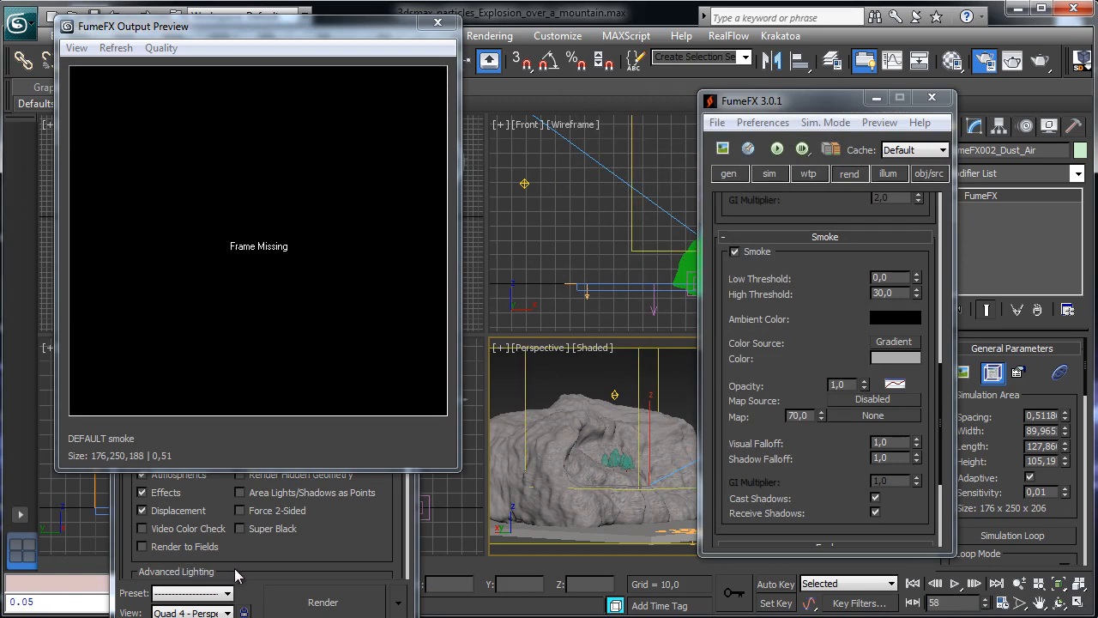
left_click(86, 566)
left_click_drag(89, 571, 135, 575)
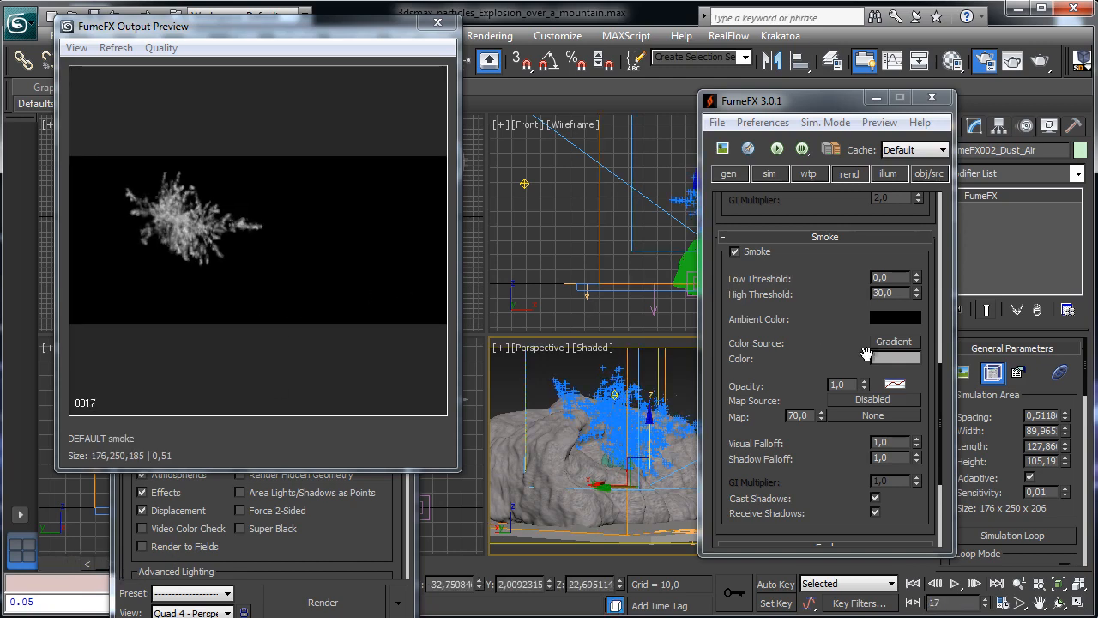
left_click(1038, 62)
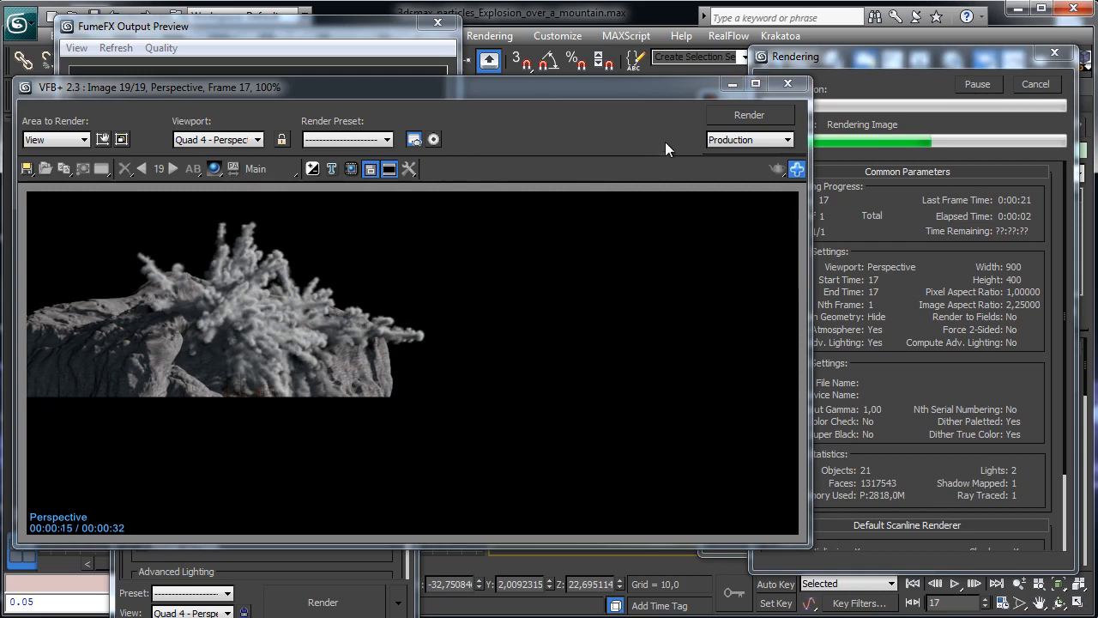
left_click(731, 85)
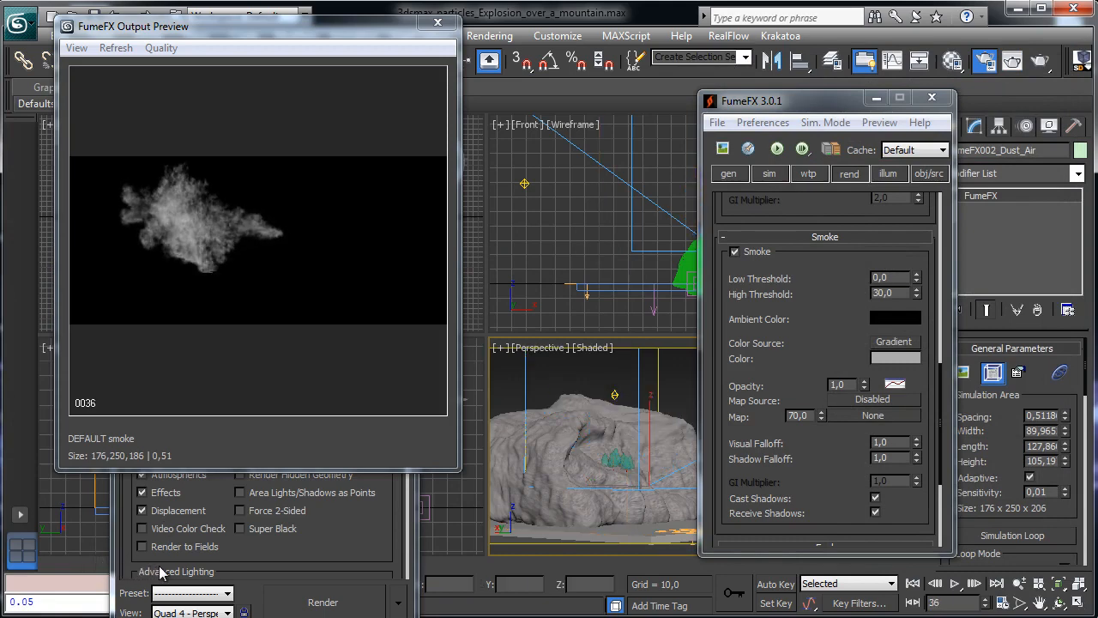
Step: Move to frame 42, test-render the dust there and minimize the render window
left_click_drag(169, 566, 188, 558)
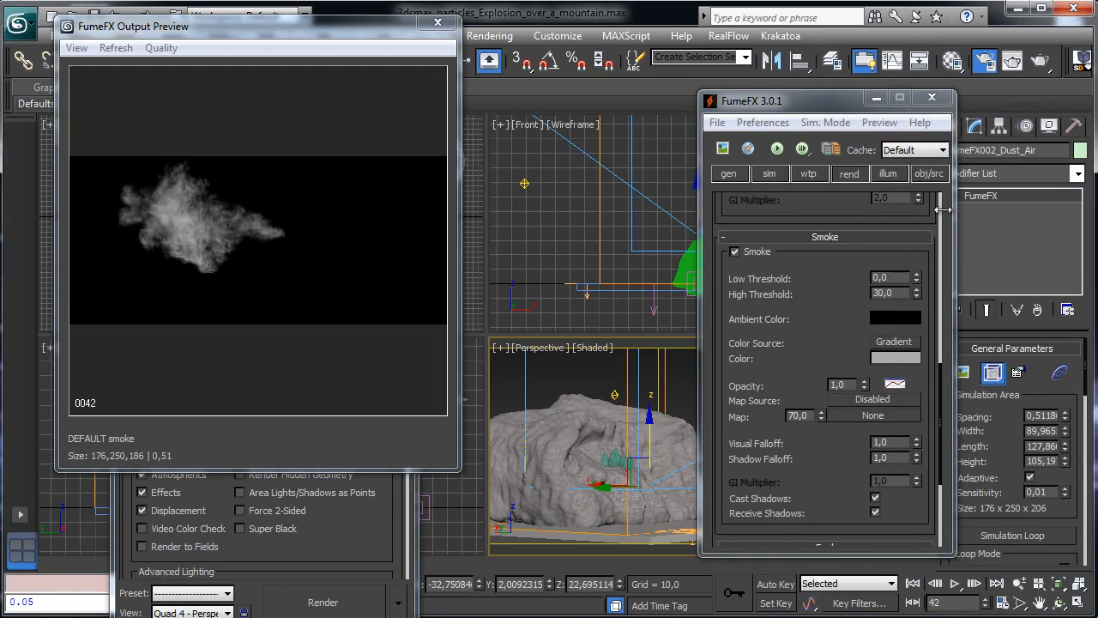
left_click(1039, 62)
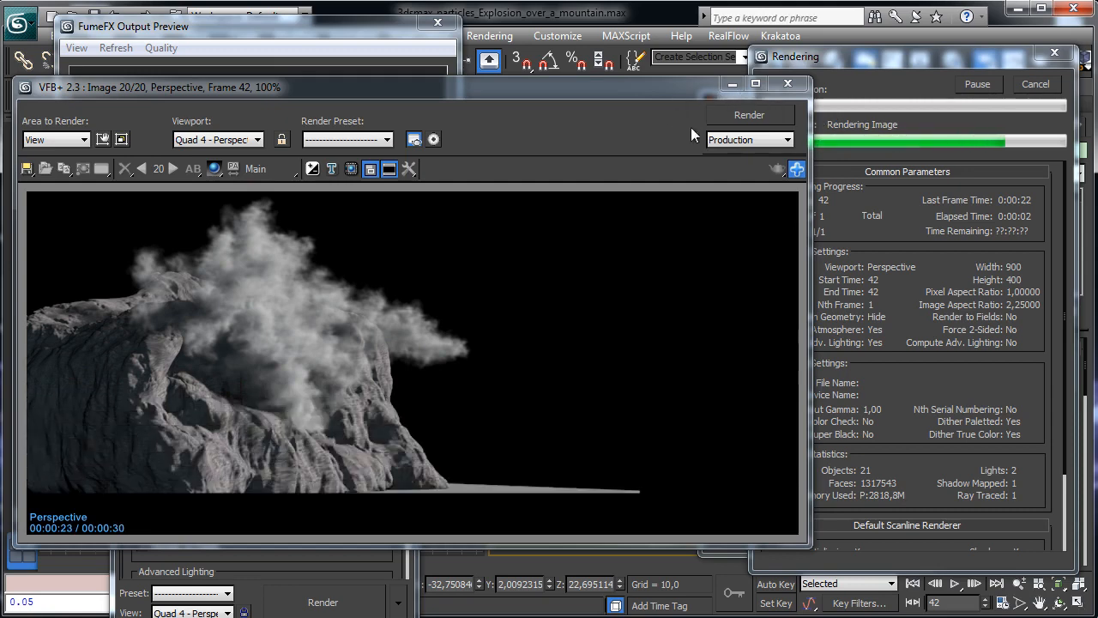
left_click(732, 85)
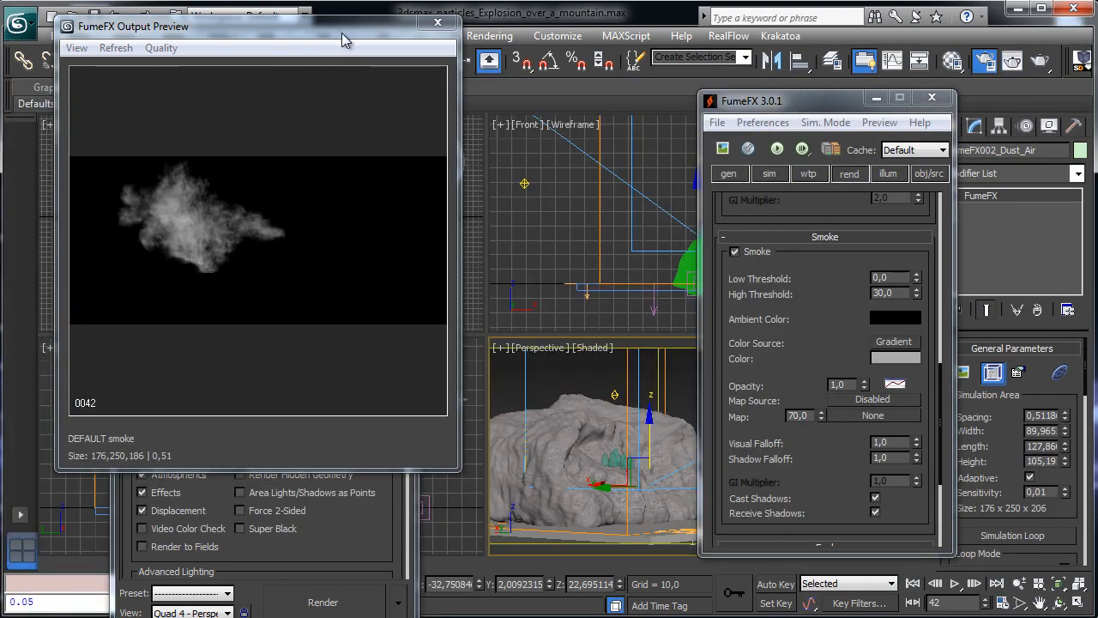
Step: Select the FumeFX001 grid, enable Smoke in its rendering parameters and test-render frame 42
left_click(209, 62)
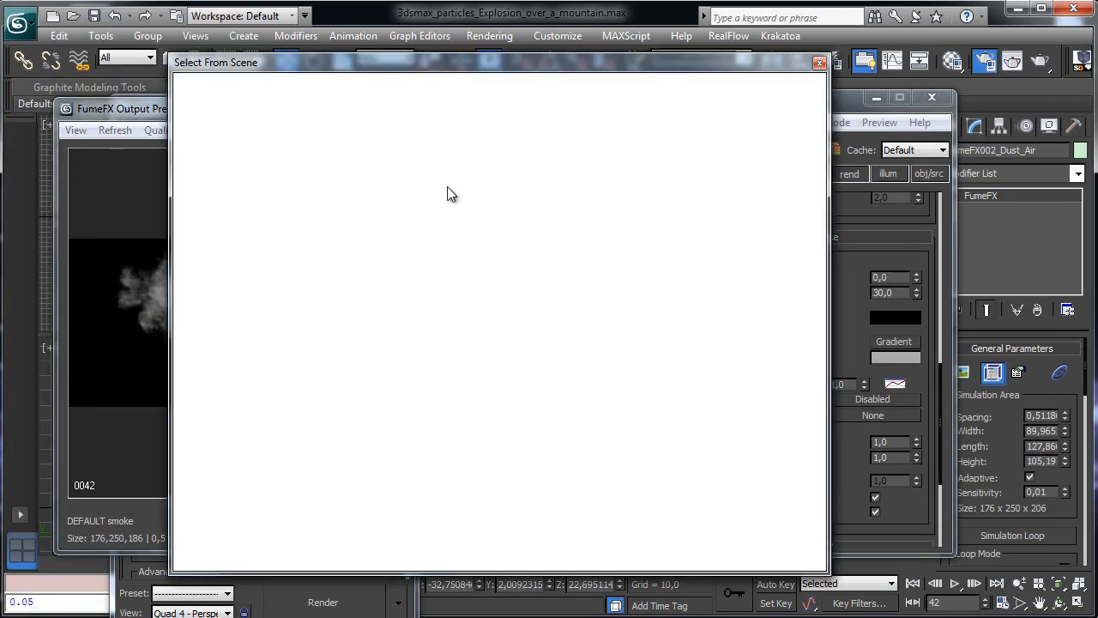
left_click(232, 354)
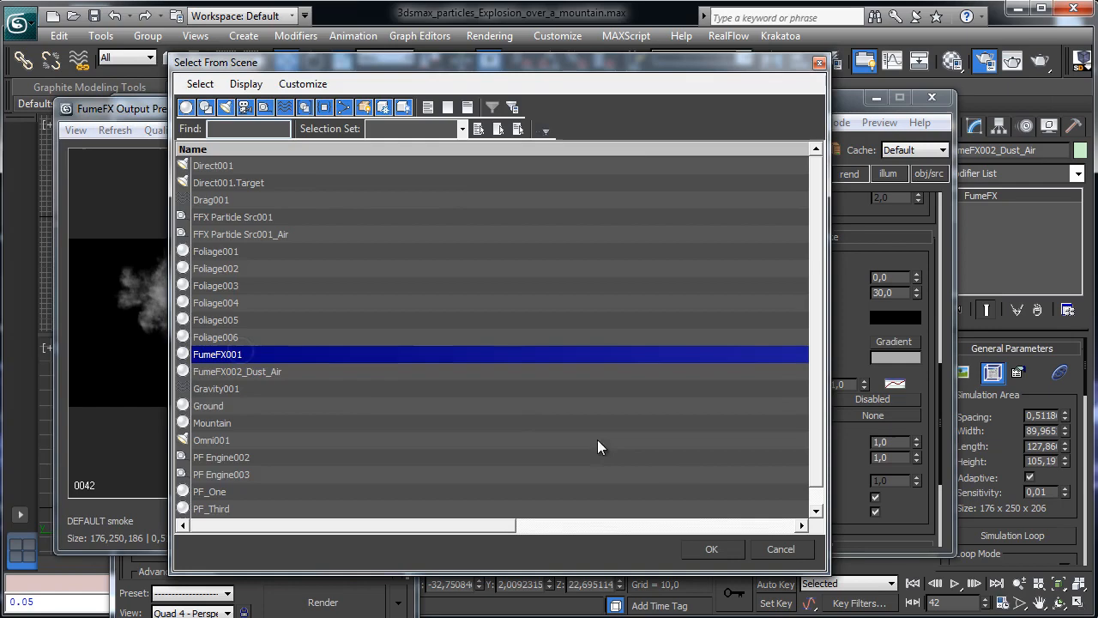
left_click(707, 550)
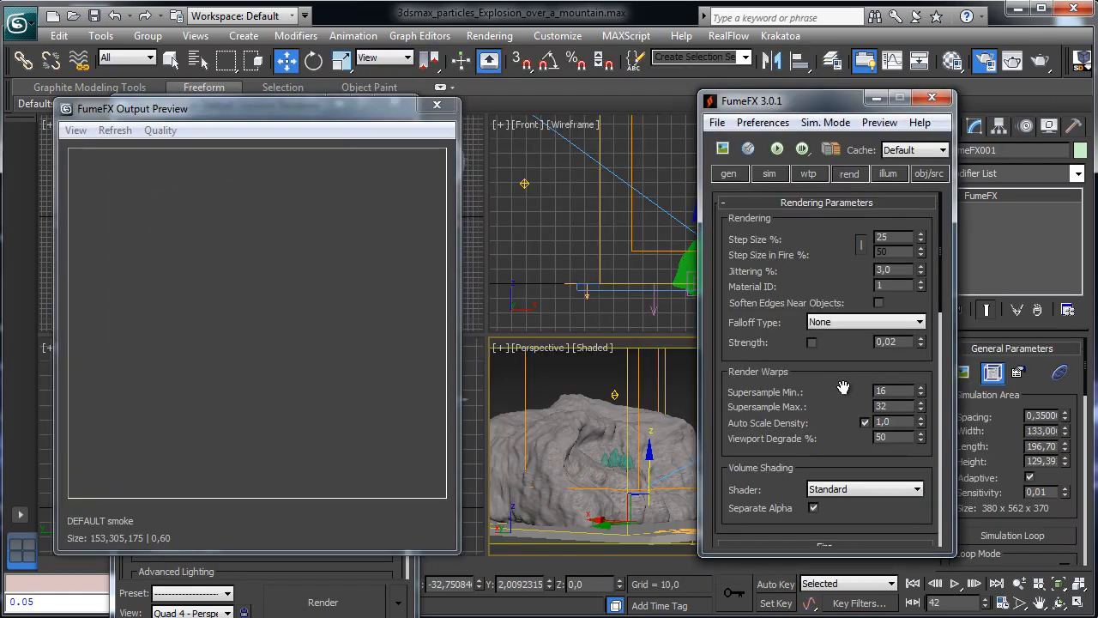
scroll(840, 387, "down", 5)
scroll(824, 461, "down", 5)
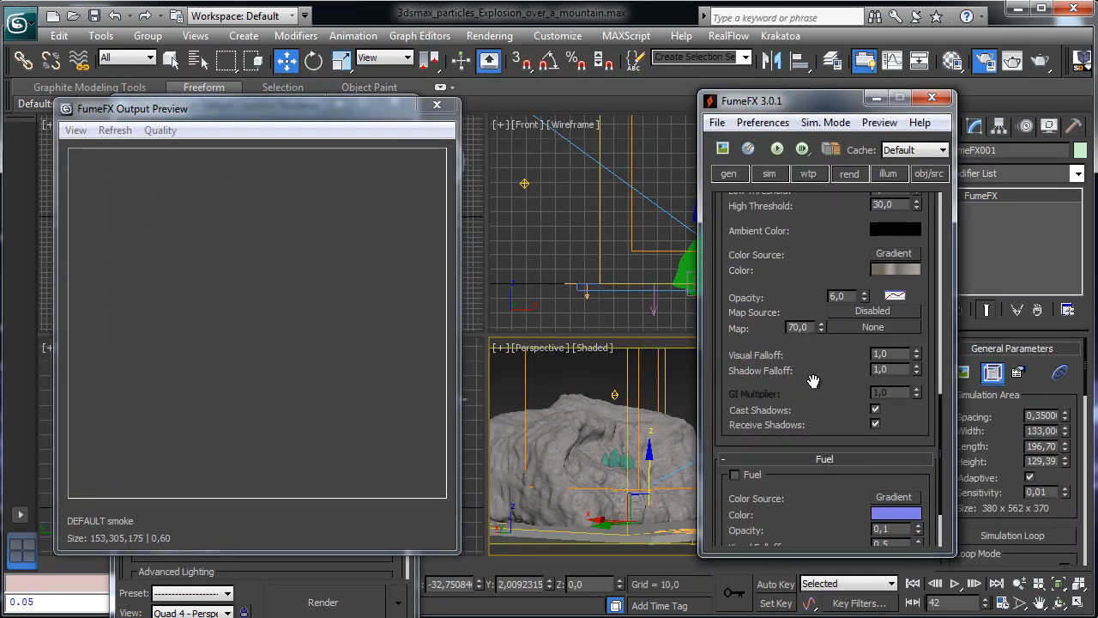
scroll(815, 412, "up", 3)
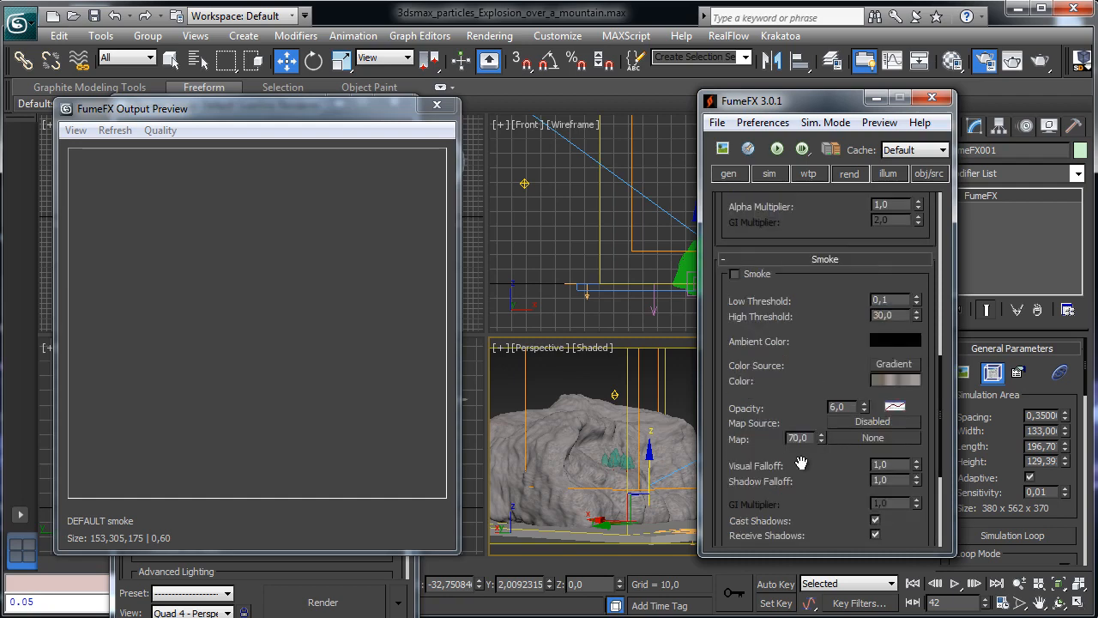
left_click(932, 97)
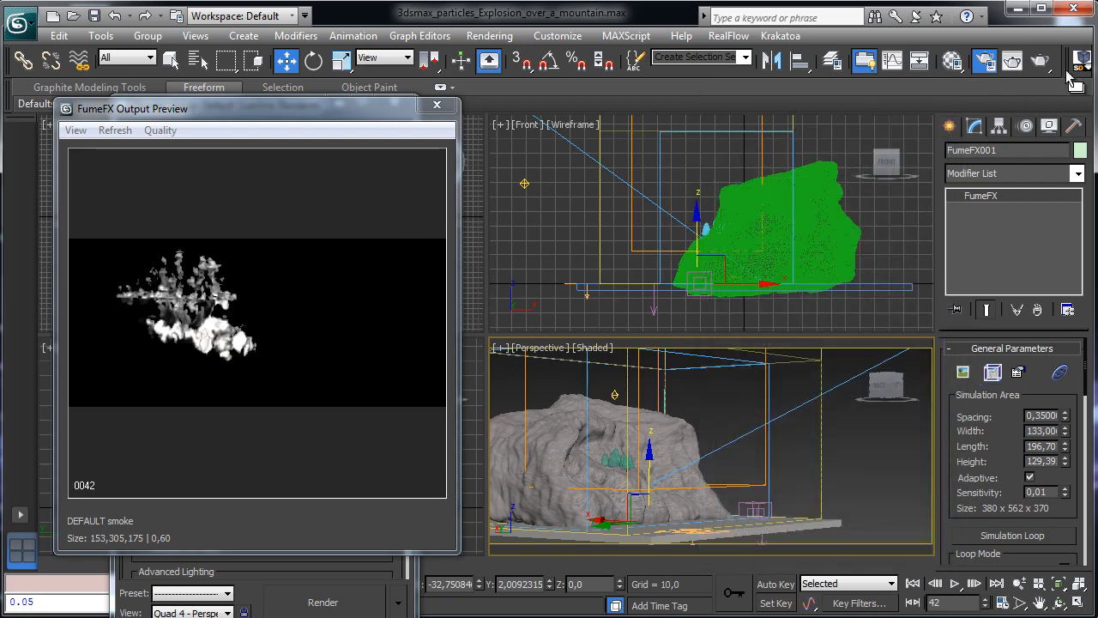
left_click(1039, 60)
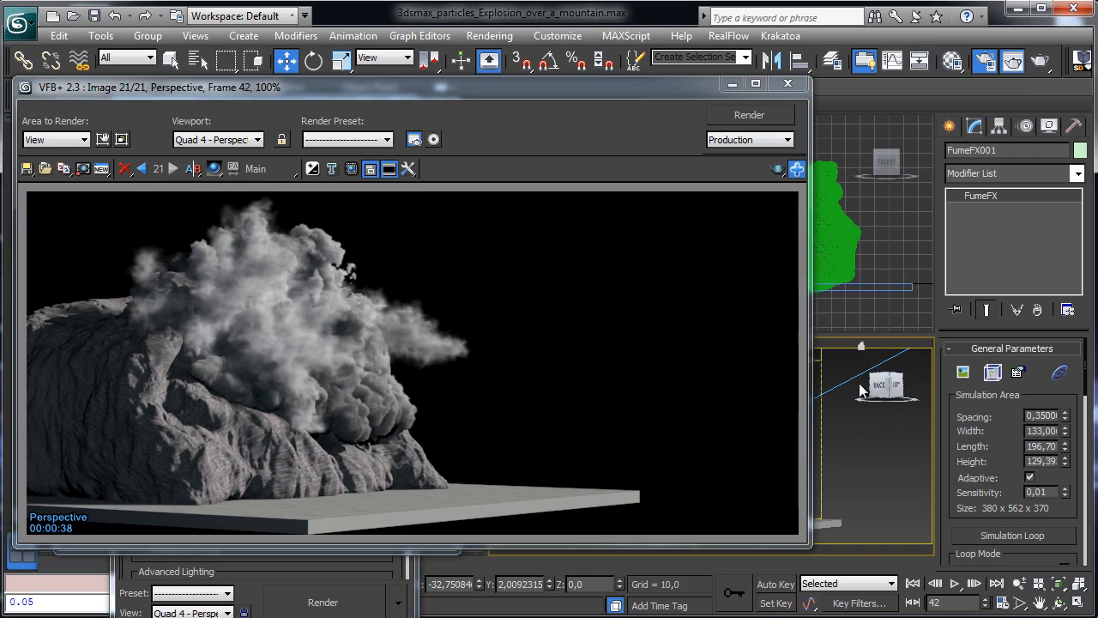
Step: Set the smoke Low Threshold of FumeFX001 to 0.0 in its rendering parameters and re-render frame 42
left_click(993, 371)
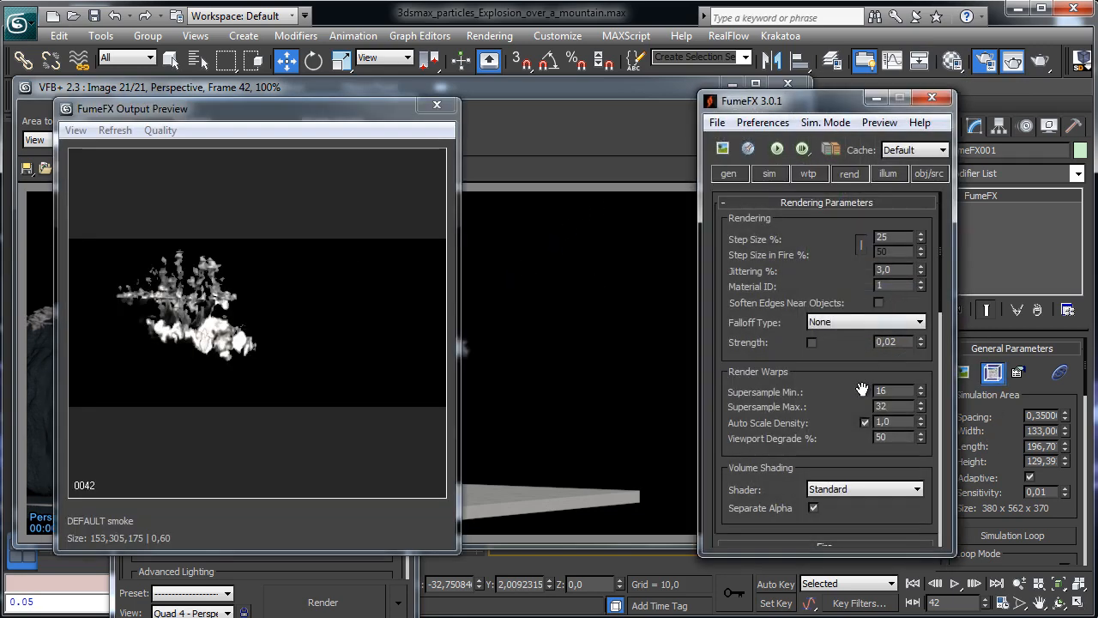
left_click_drag(862, 390, 777, 154)
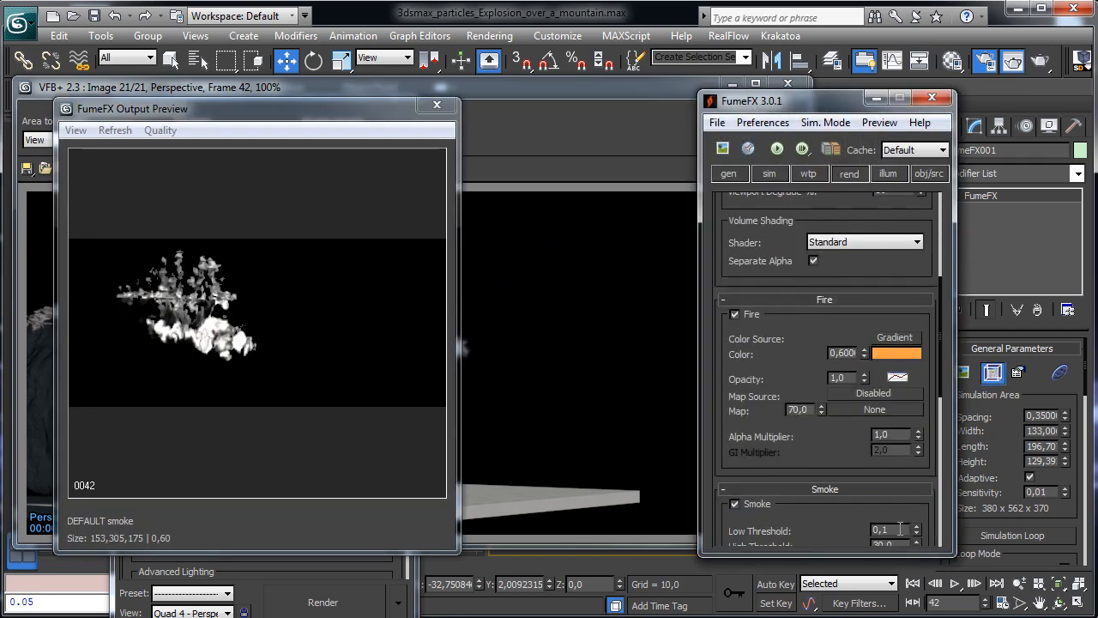
key("BackSpace")
type("0")
key("Return")
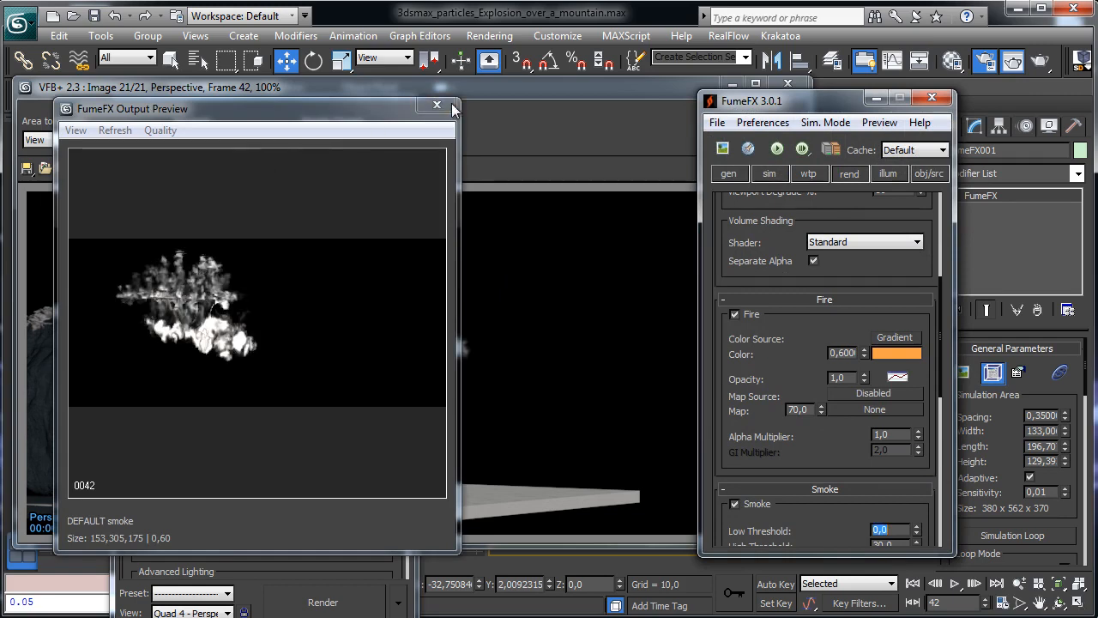
left_click(691, 106)
left_click(768, 120)
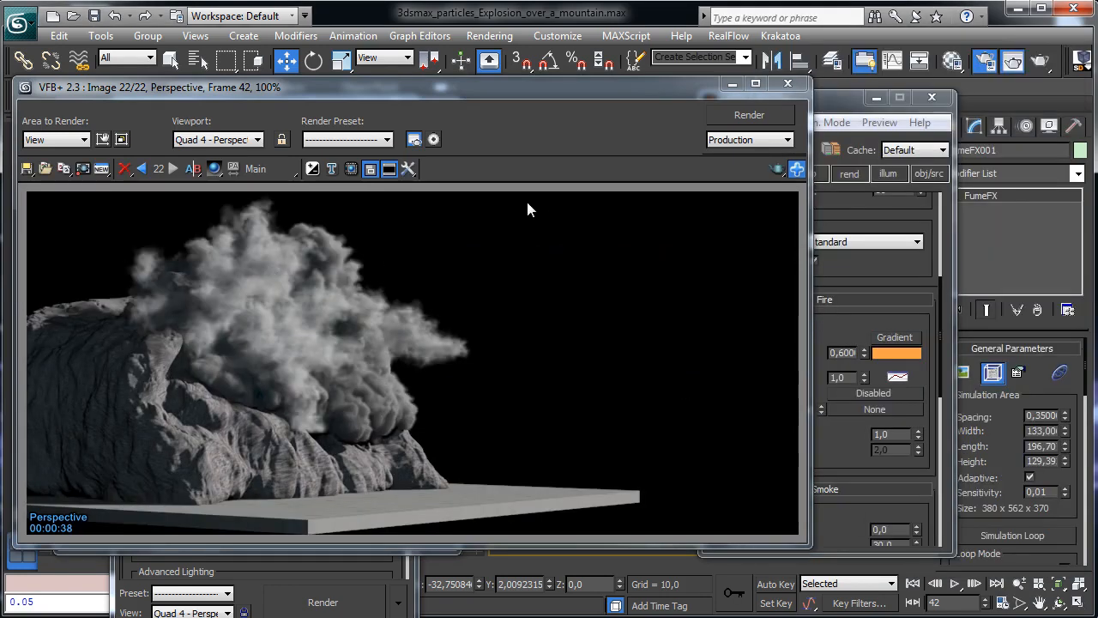
Step: Check FumeFX001's rendering and general parameters, and set its simulation Turbulence Noise Scale to 2.0
left_click(821, 123)
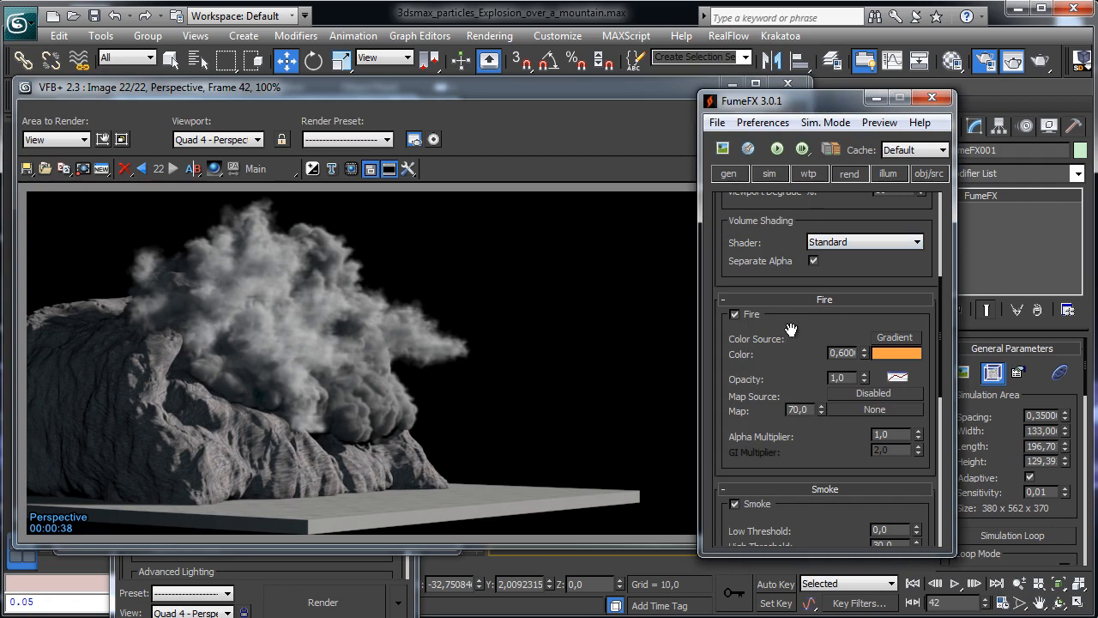
scroll(790, 329, "down", 10)
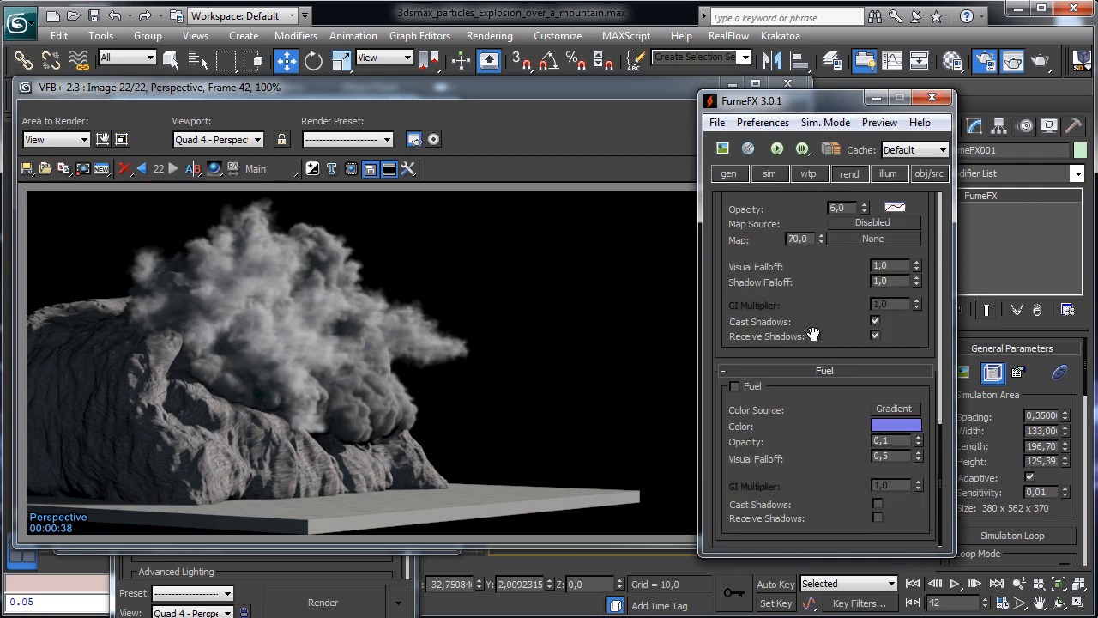
left_click(769, 173)
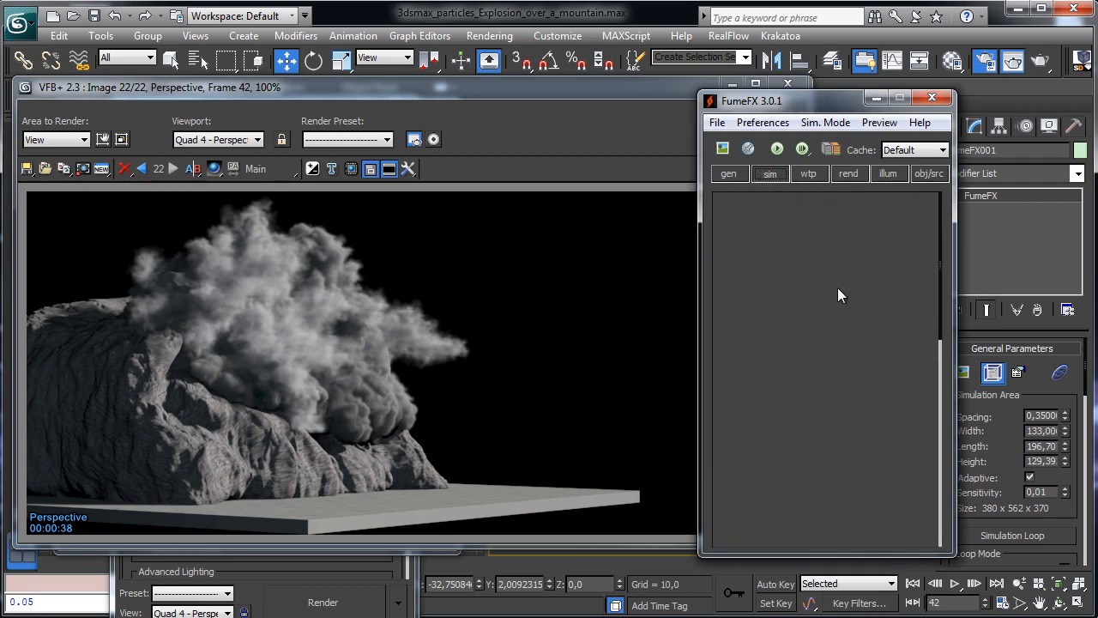
scroll(821, 382, "down", 8)
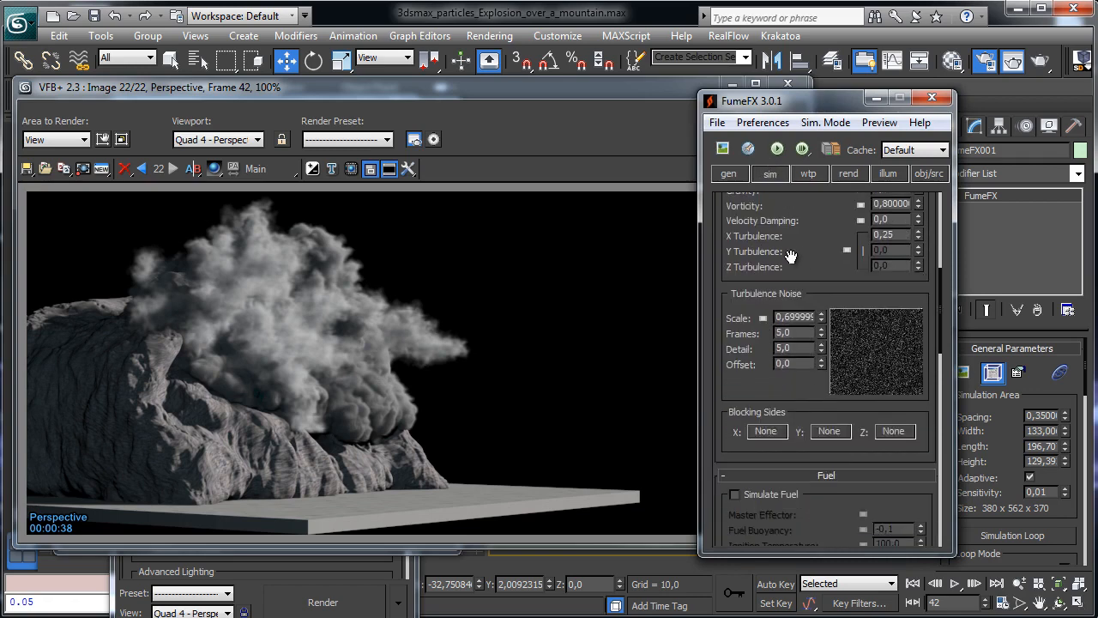
left_click(728, 173)
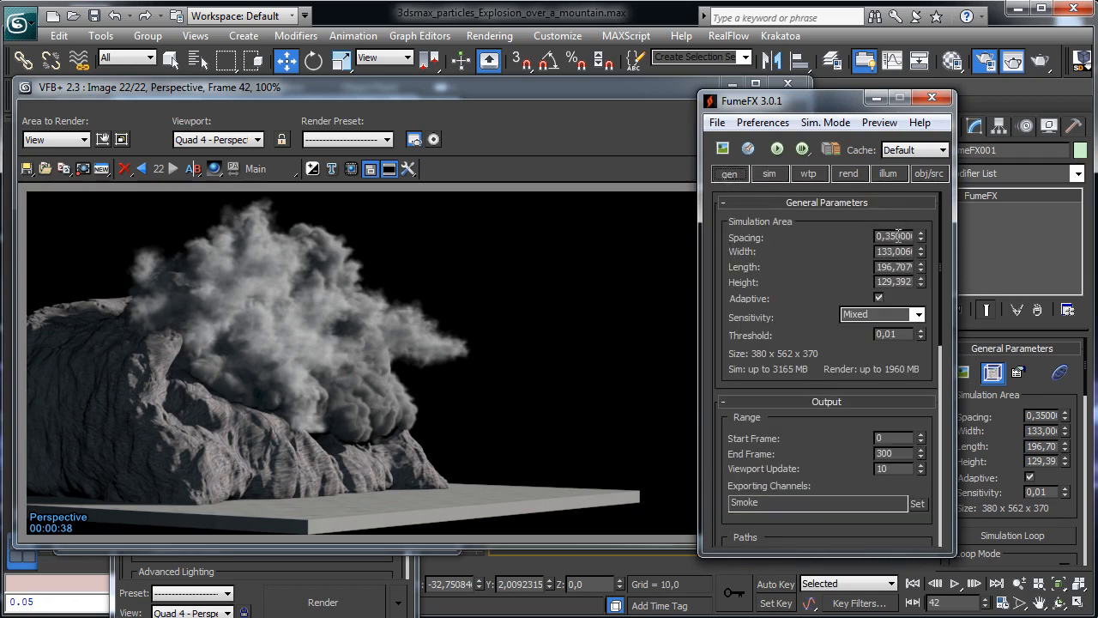
left_click(765, 174)
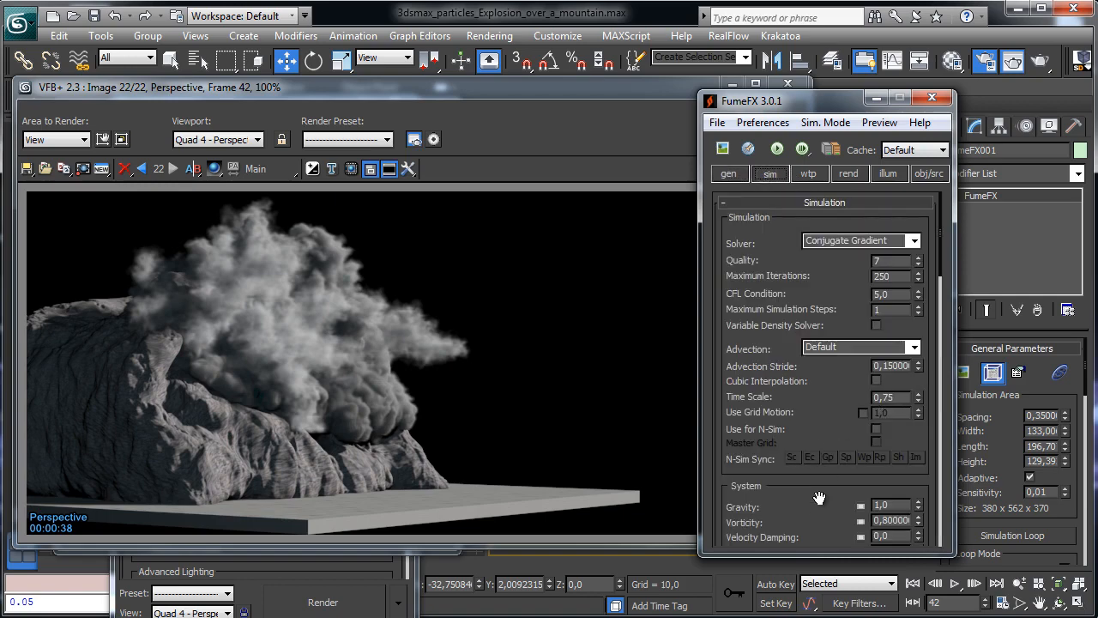
scroll(819, 497, "down", 5)
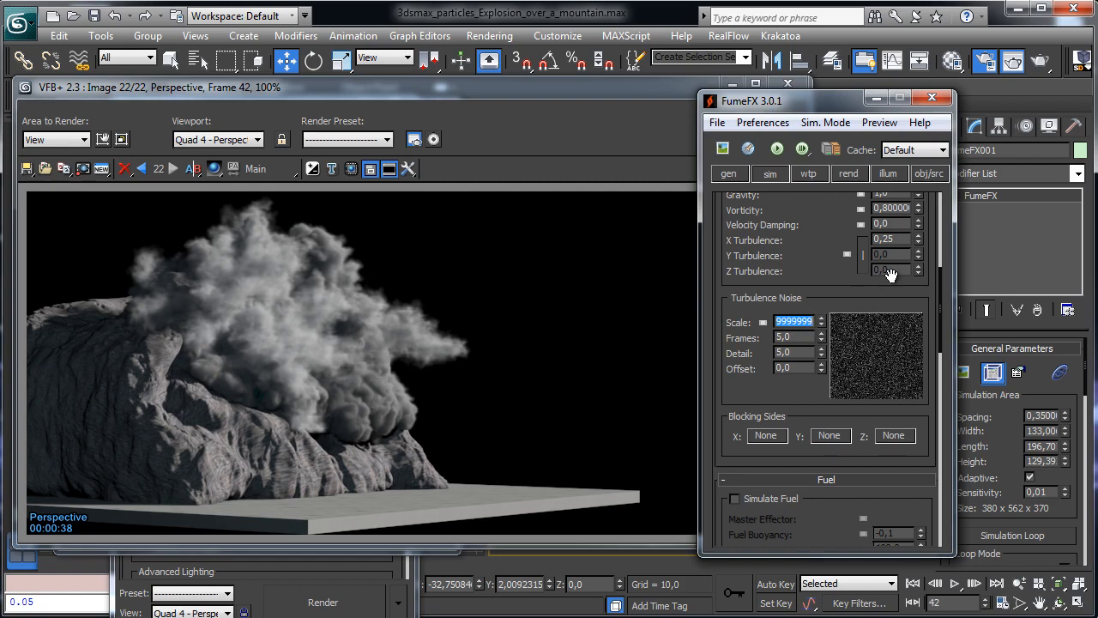
type("1")
key("Return")
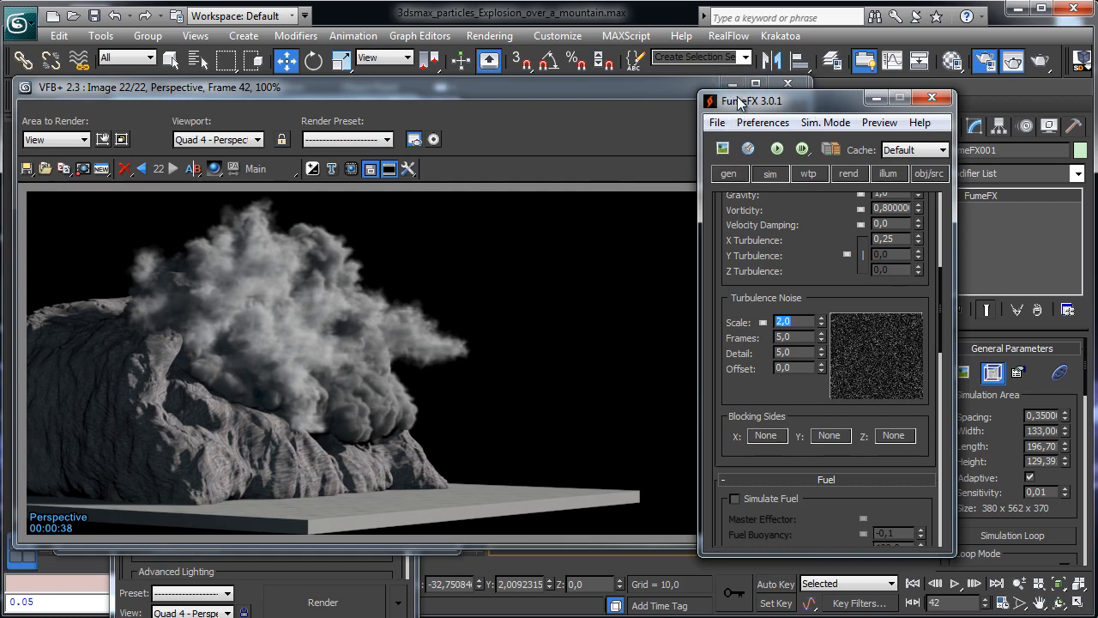
Step: Minimize the open windows, select the FumeFX002_Dust_Air grid and set its Spacing to 0.3
left_click(880, 98)
left_click(723, 86)
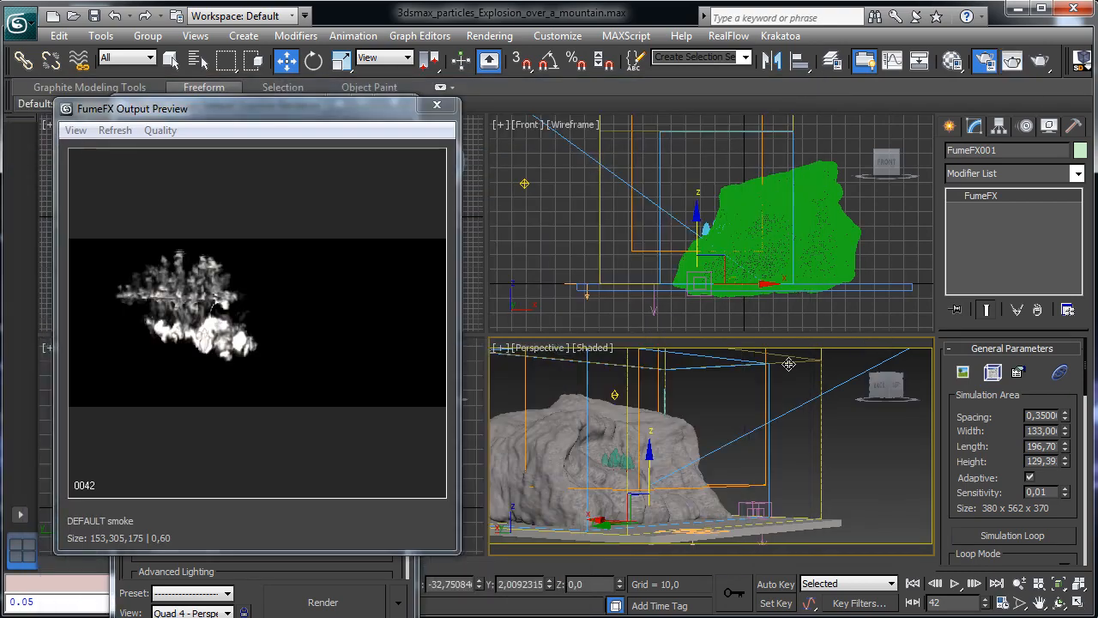
left_click(762, 377)
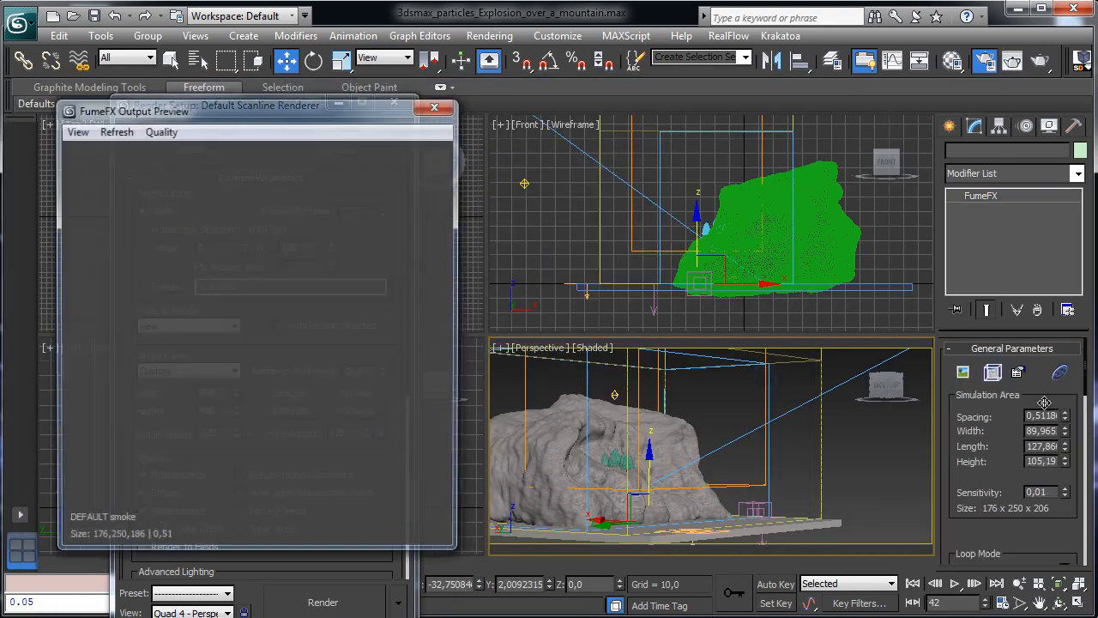
left_click(993, 371)
left_click(729, 174)
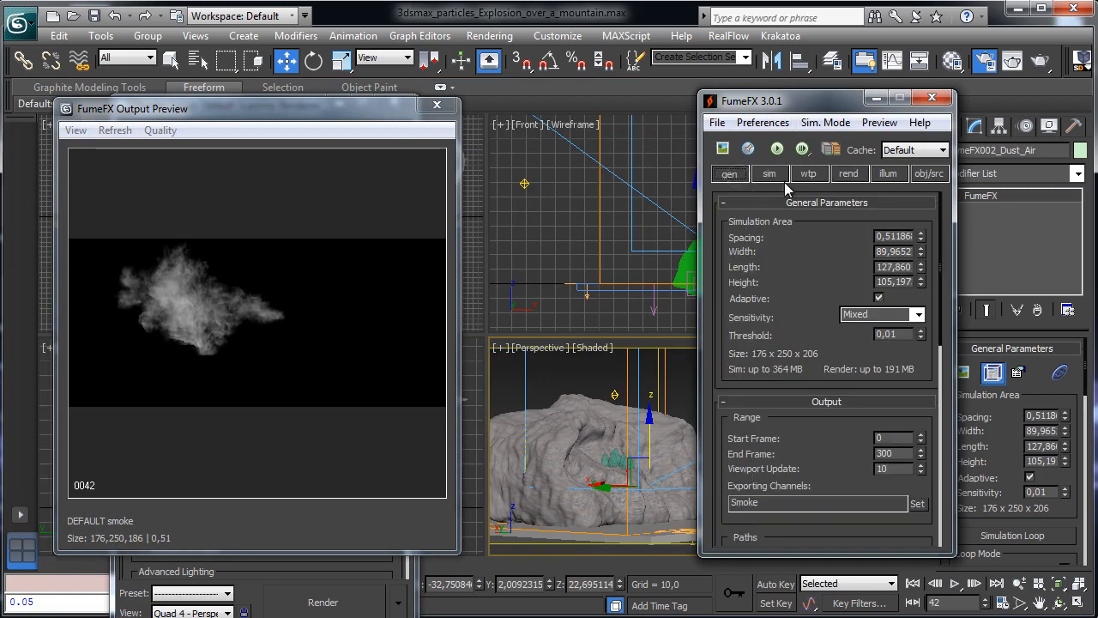
double_click(886, 236)
type("0,3")
key("Return")
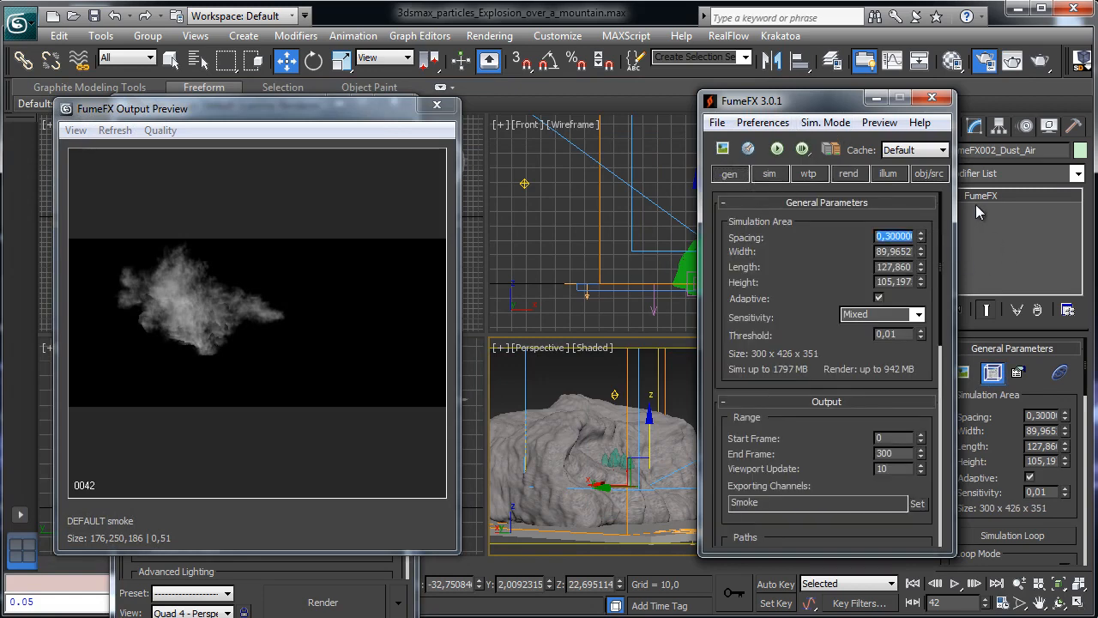
Step: Refine the dust grid's Spacing to 0.25 and save the scene
key("Left")
key("Left")
key("Left")
key("Left")
key("Left")
key("Left")
key("Left")
key("BackSpace")
type("25")
key("Return")
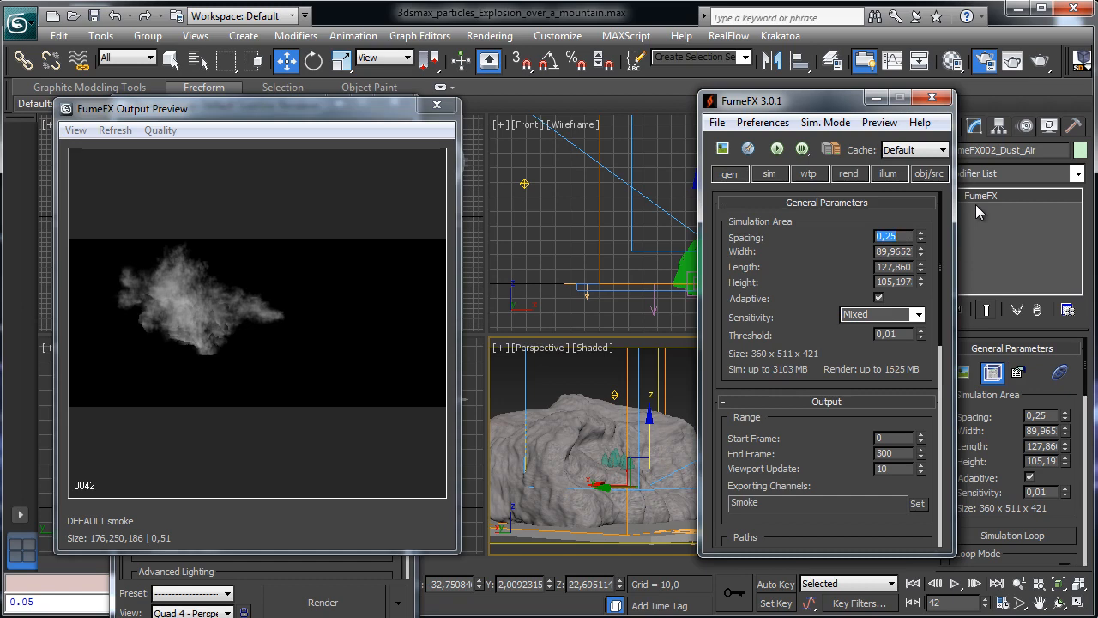
left_click(91, 20)
Step: Tint the smoke color in the dust grid's rendering parameters light brown, with hue 26, saturation 77 and value 69
left_click(853, 176)
left_click_drag(849, 399, 785, 81)
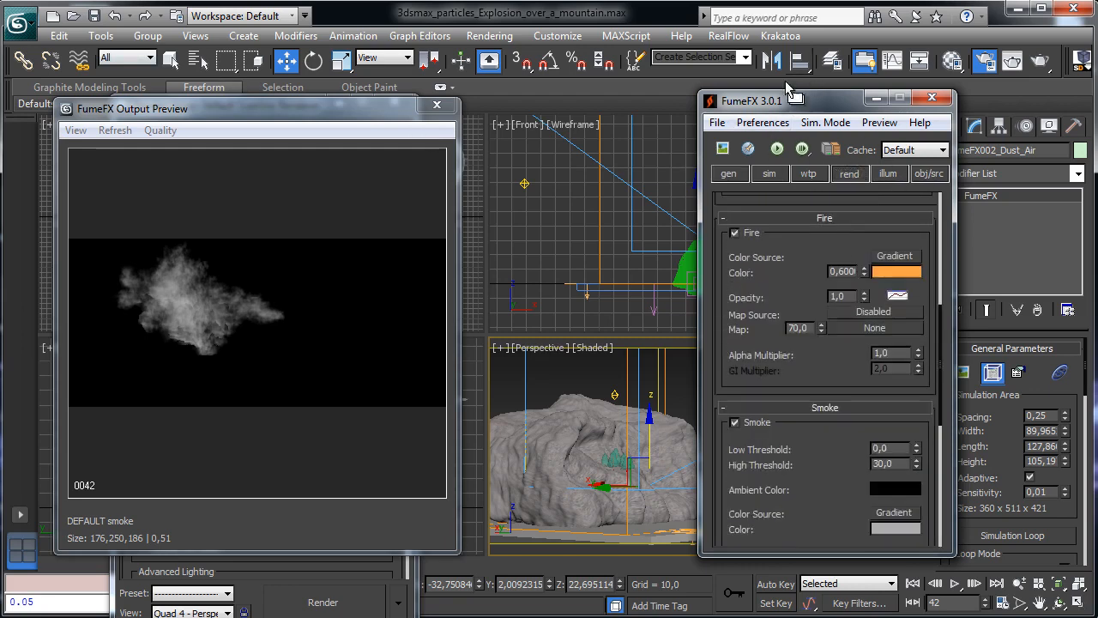
scroll(831, 493, "down", 5)
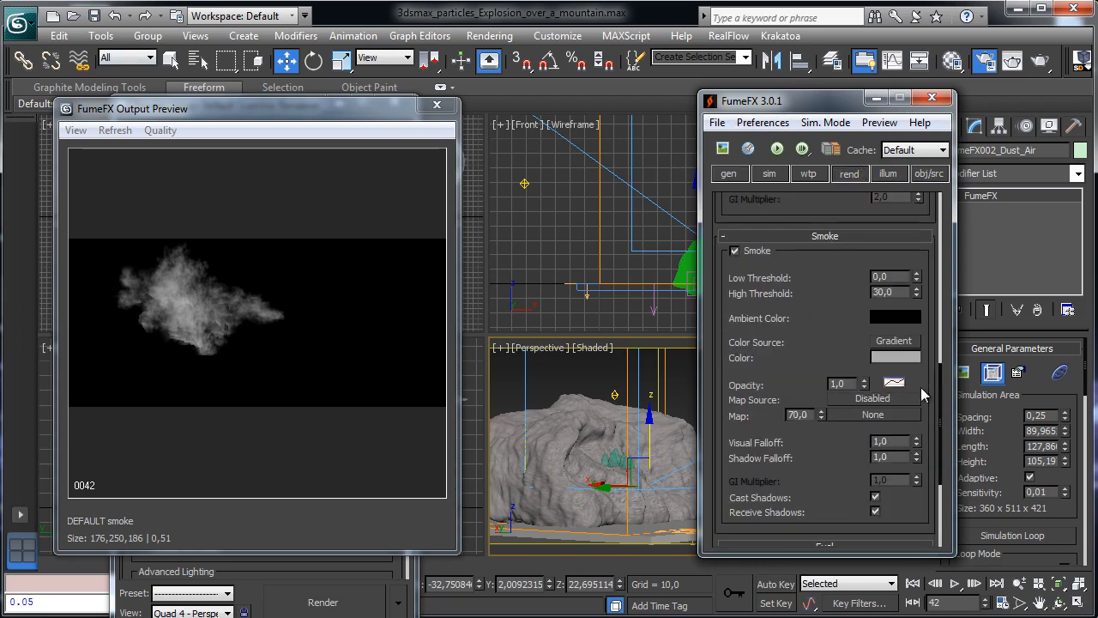
left_click(884, 357)
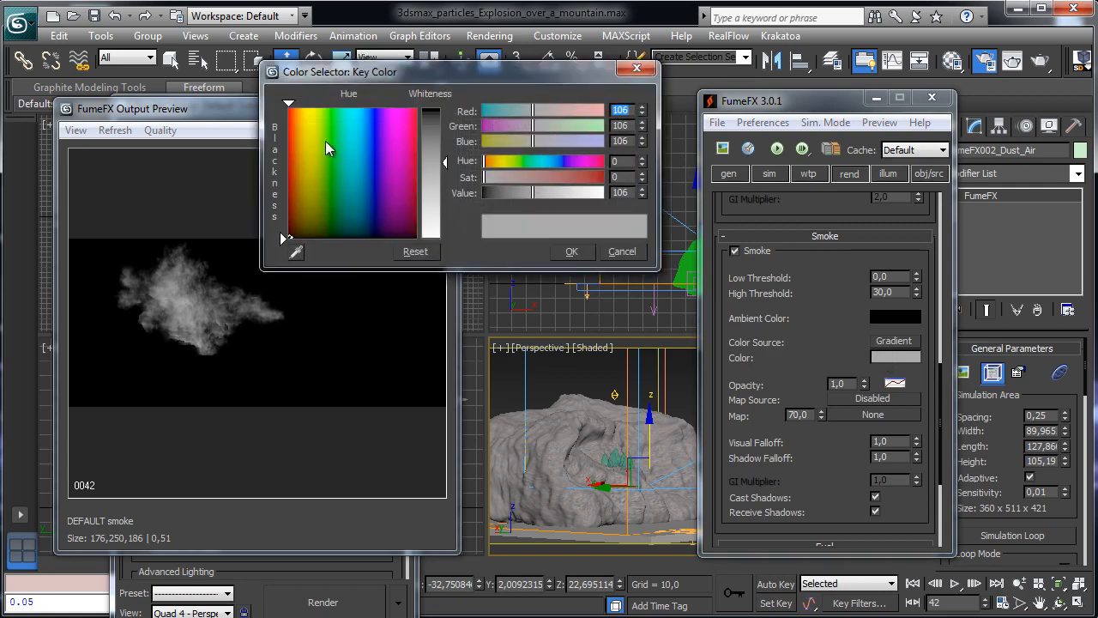
left_click(301, 173)
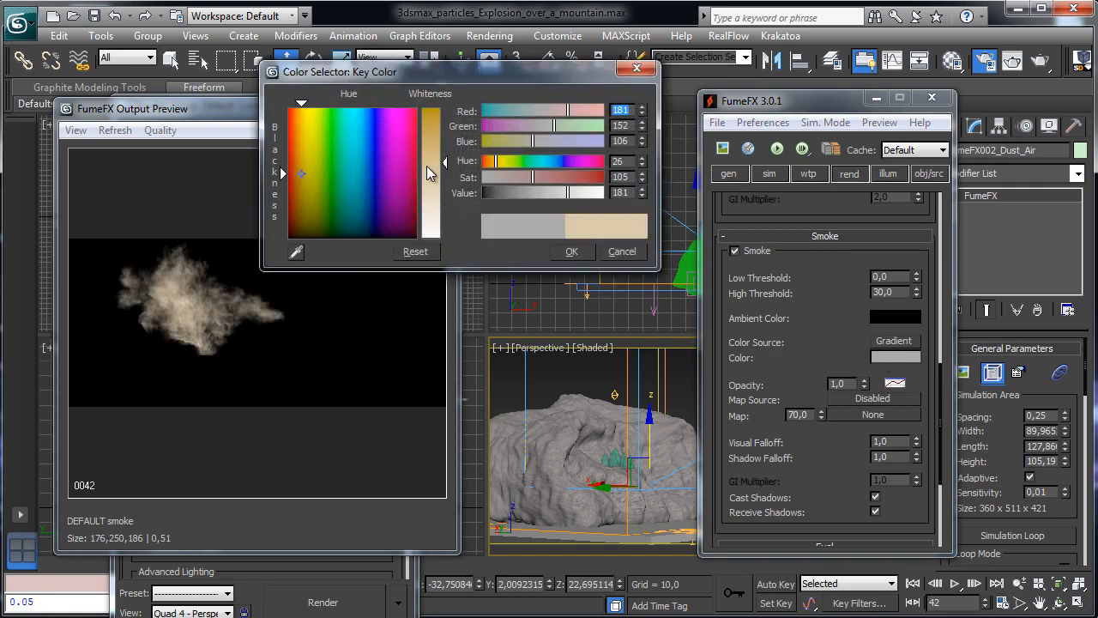
left_click_drag(529, 175, 518, 176)
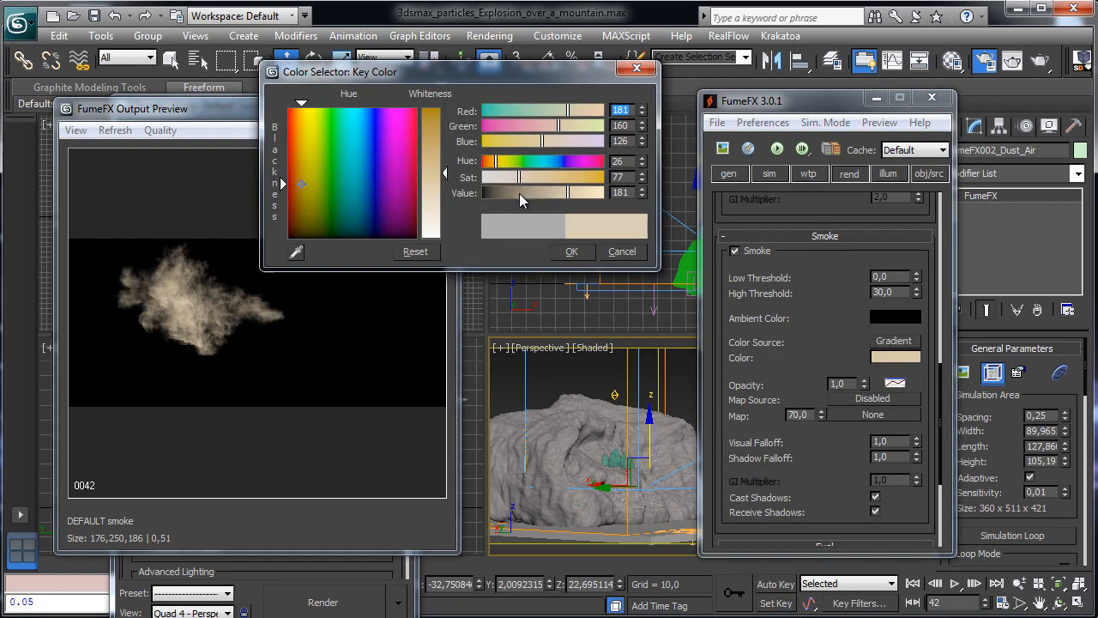
left_click(519, 193)
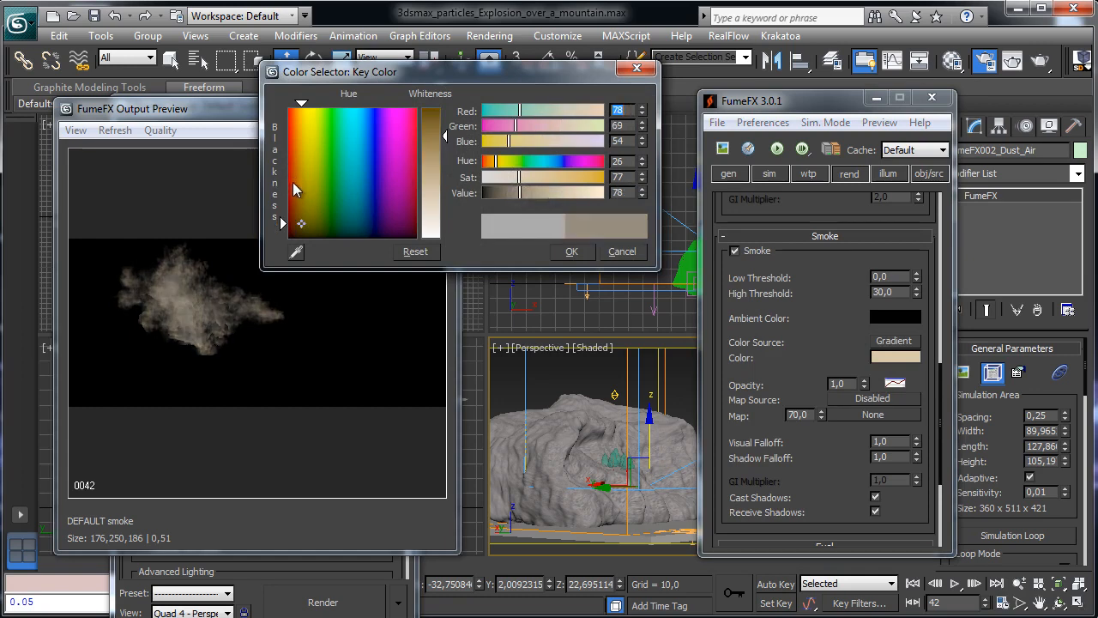
left_click(515, 194)
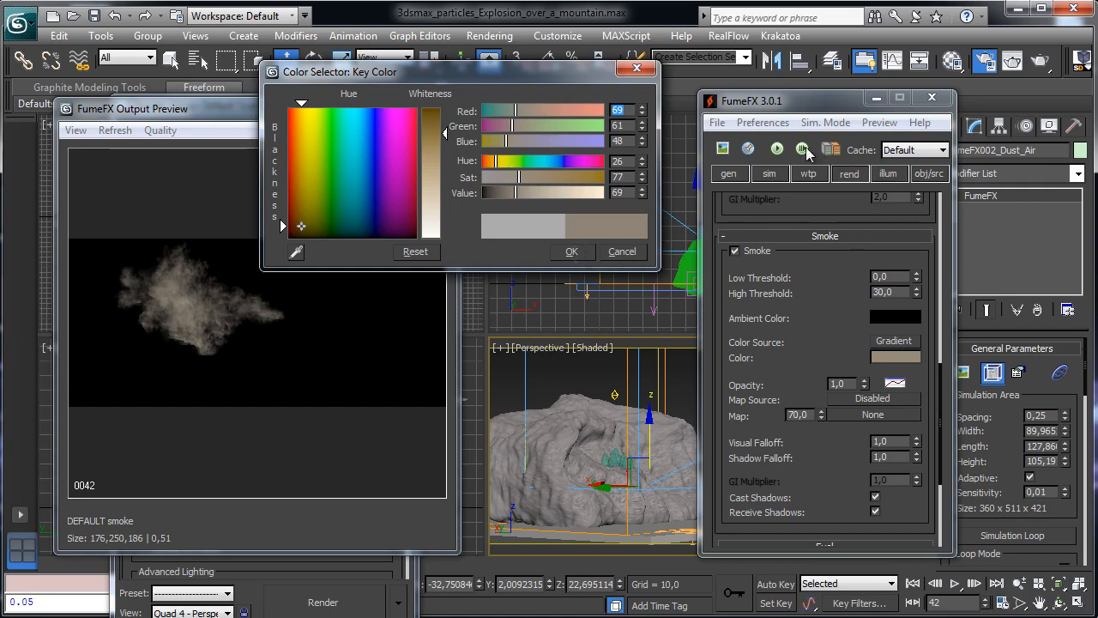
Step: Start and cancel a test render of frame 42, lower the dust smoke color's saturation to 44 and accept the color
left_click(1039, 63)
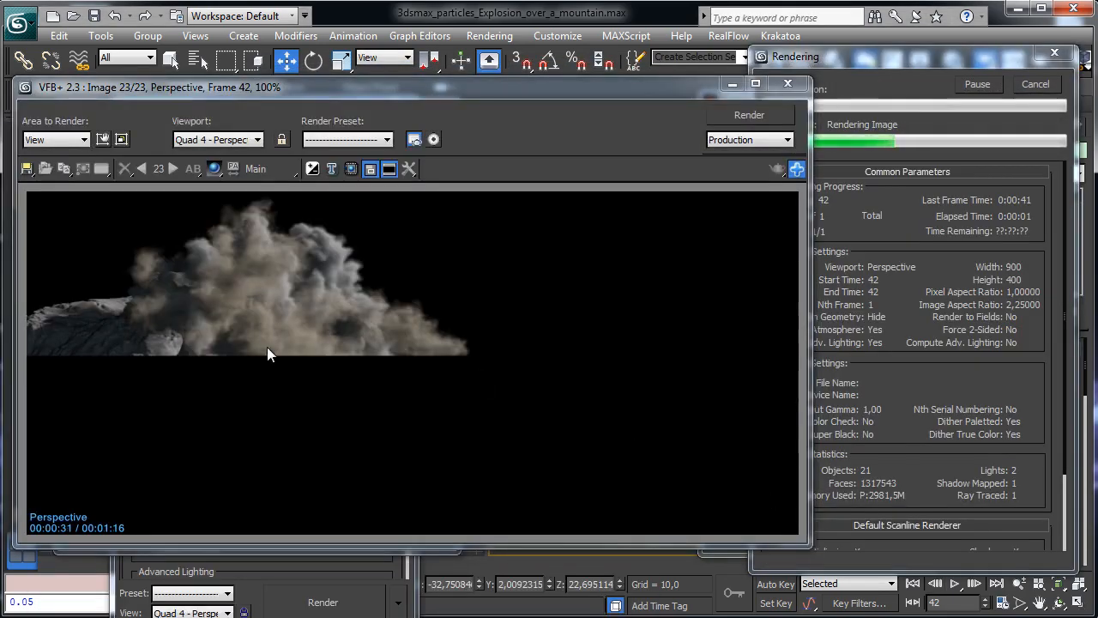
left_click(1037, 83)
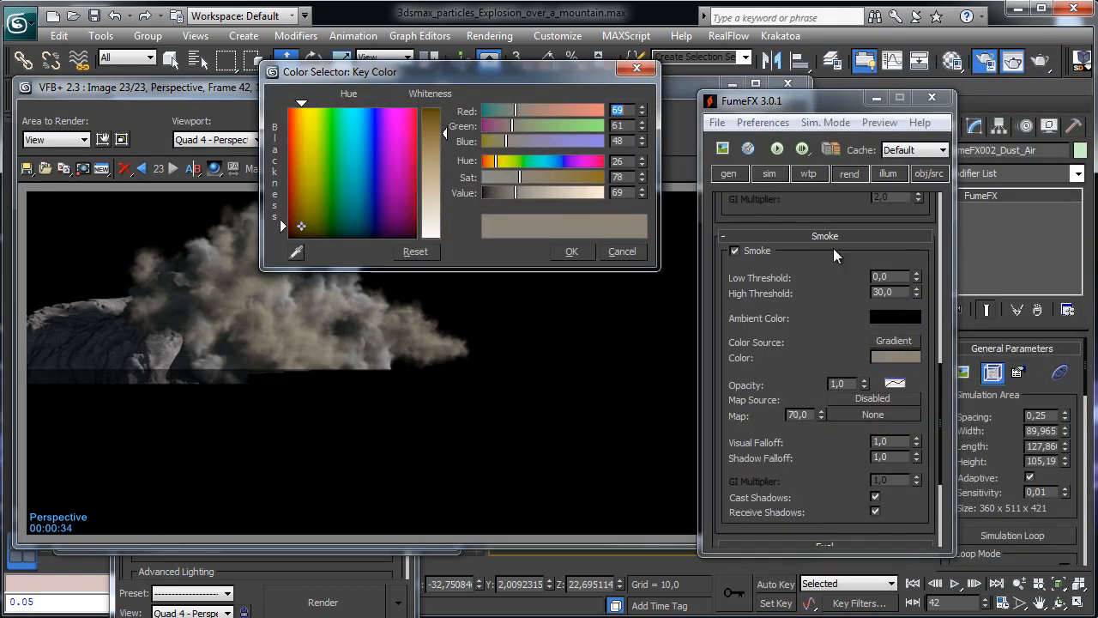
left_click(507, 177)
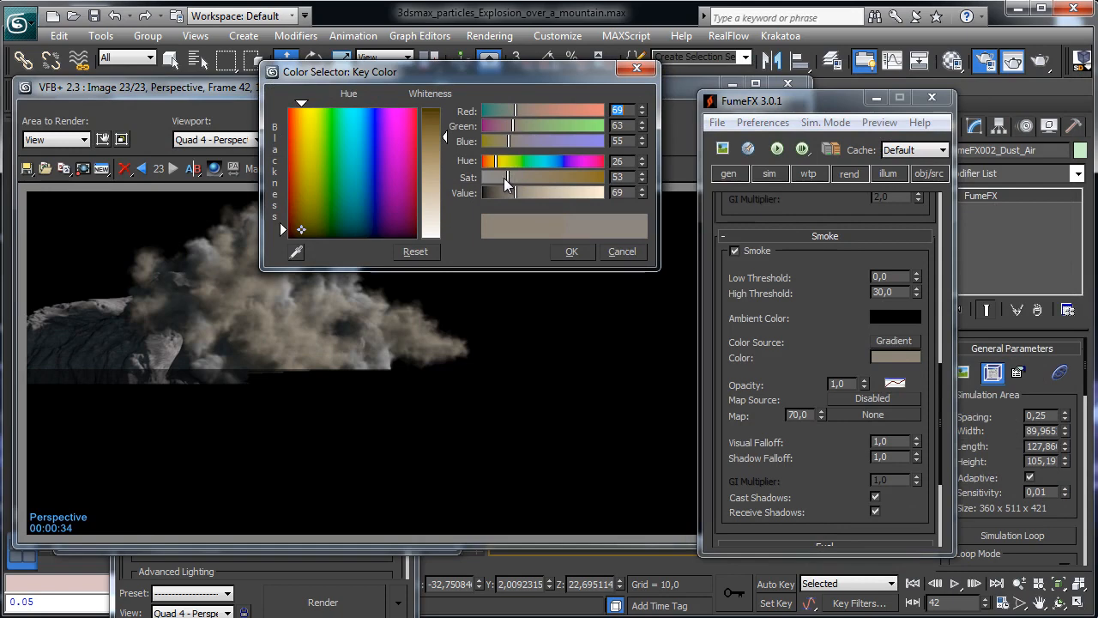
left_click_drag(503, 178, 503, 178)
left_click(502, 178)
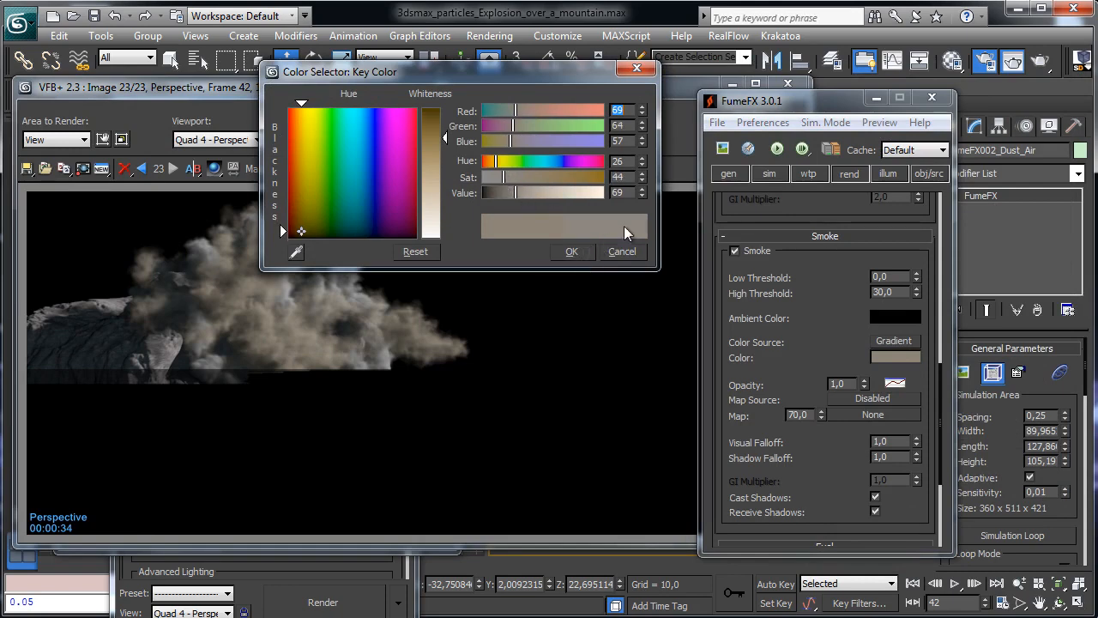
left_click(573, 250)
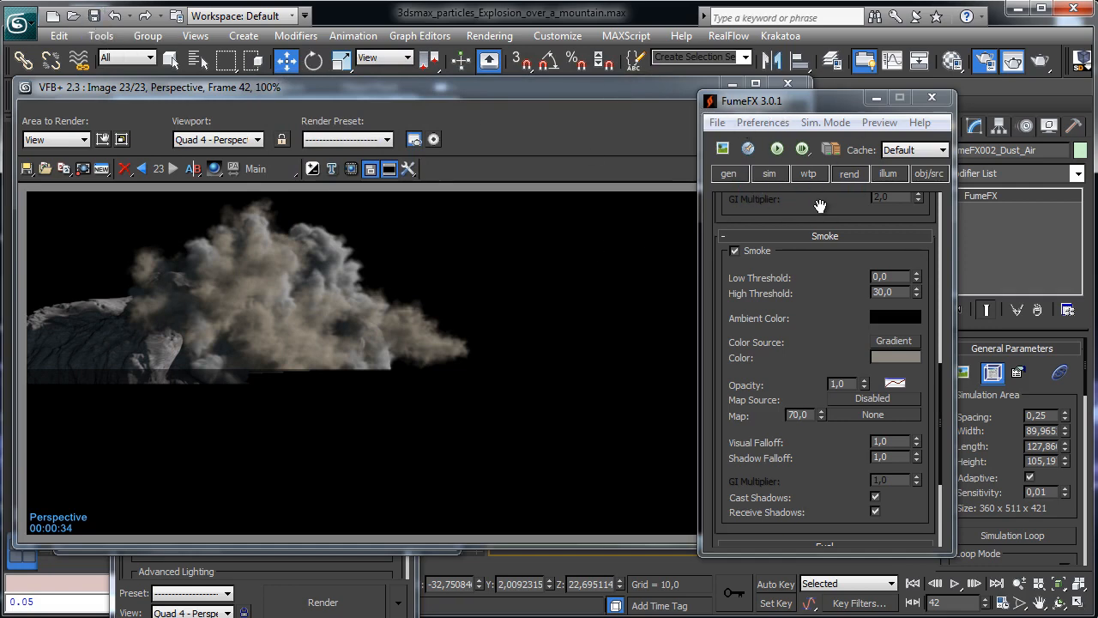
Step: Return to the dust grid's general parameters and start its default simulation
scroll(821, 209, "up", 5)
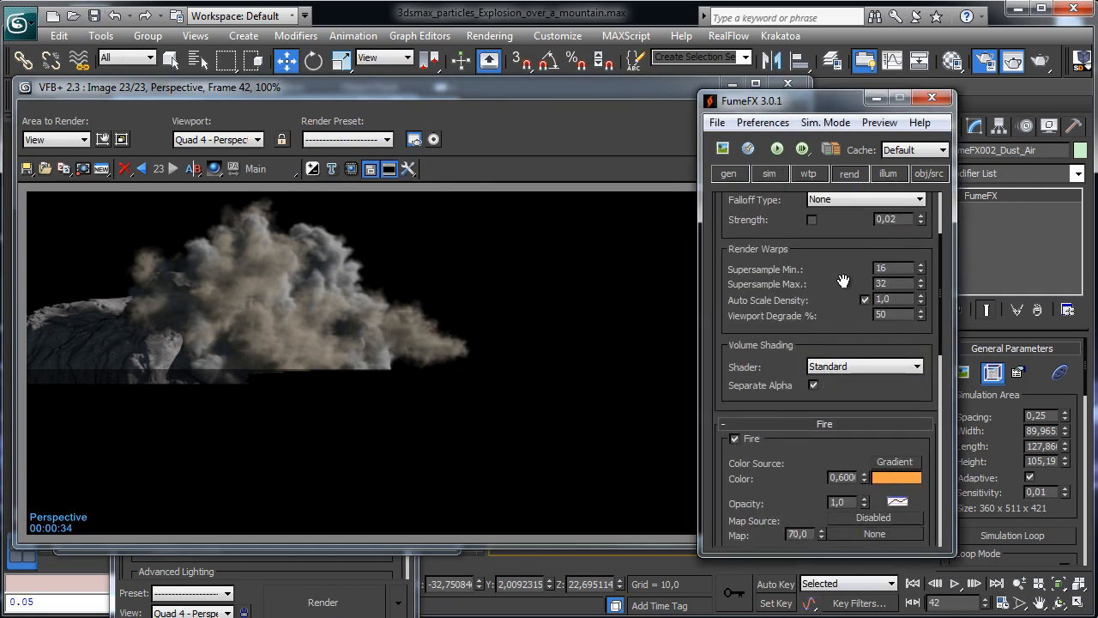
scroll(843, 281, "up", 2)
left_click(727, 174)
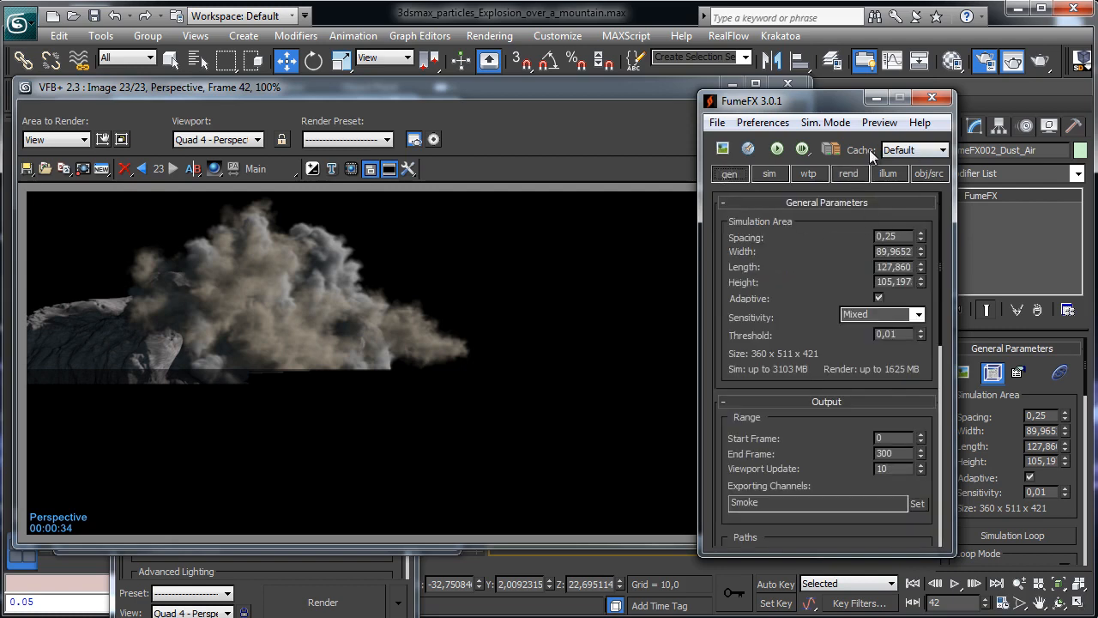
left_click(777, 148)
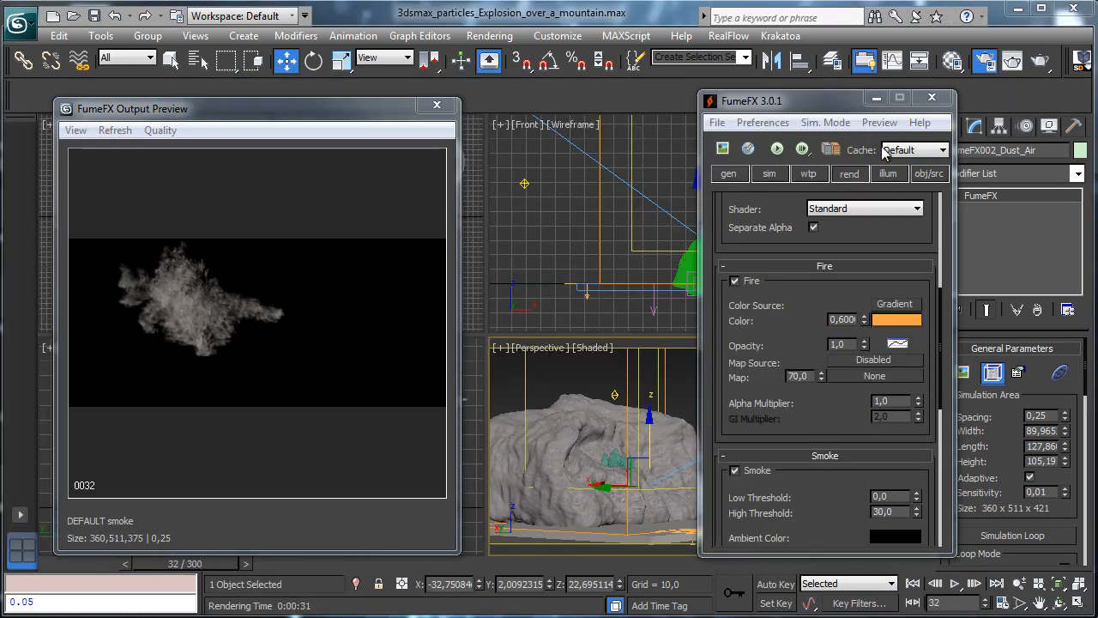
Step: Start a test render of the perspective view at frame 32, cancel it partway and minimize the frame buffer
key("F10")
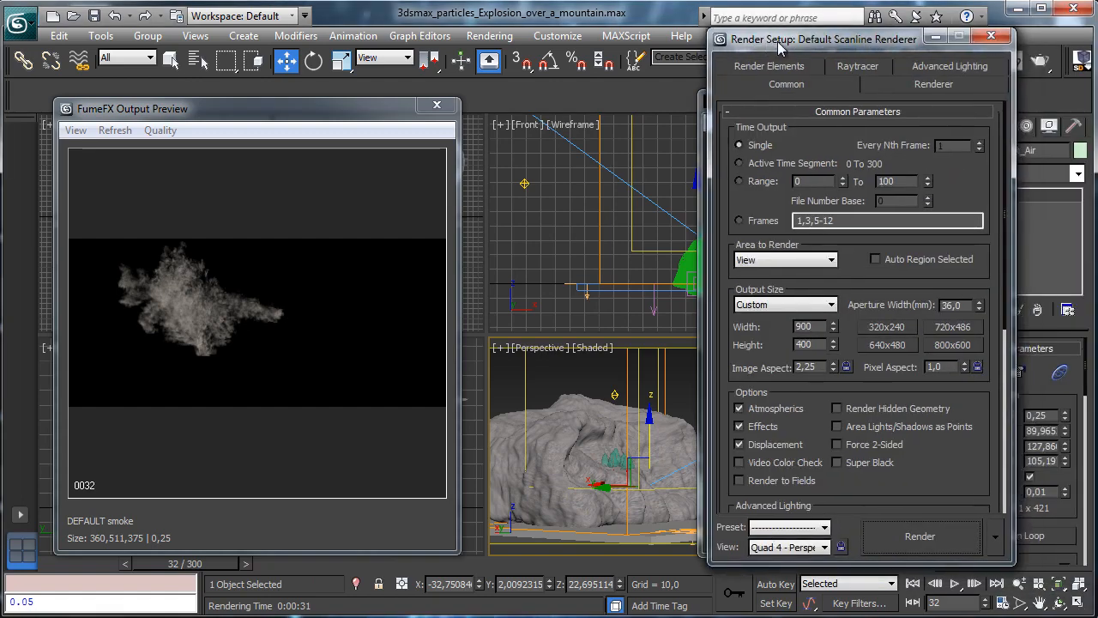
left_click(896, 538)
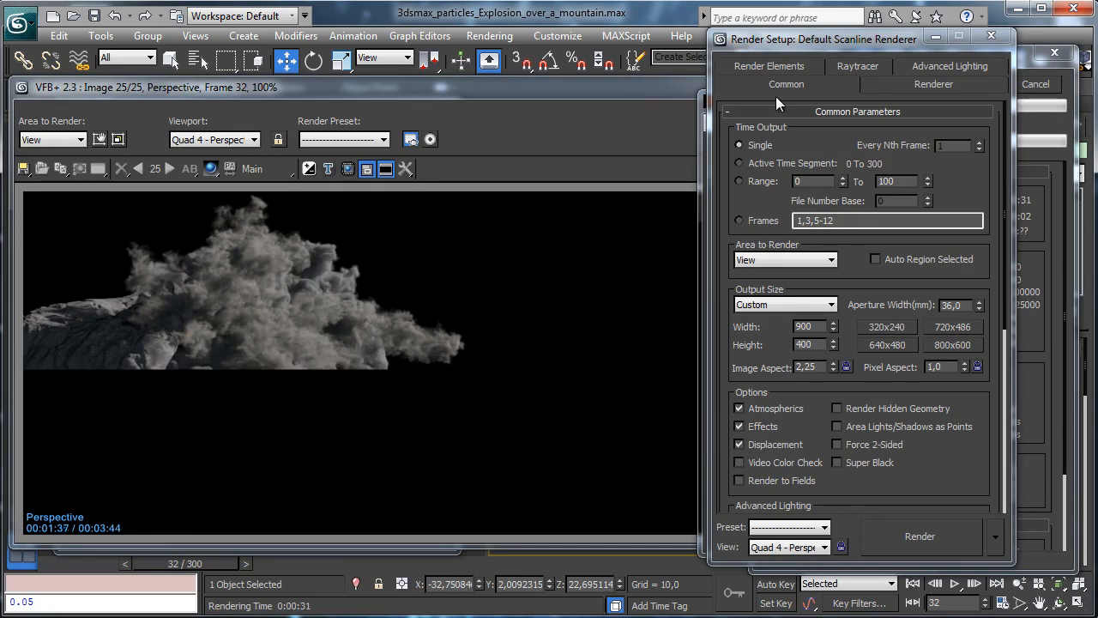
left_click(1034, 86)
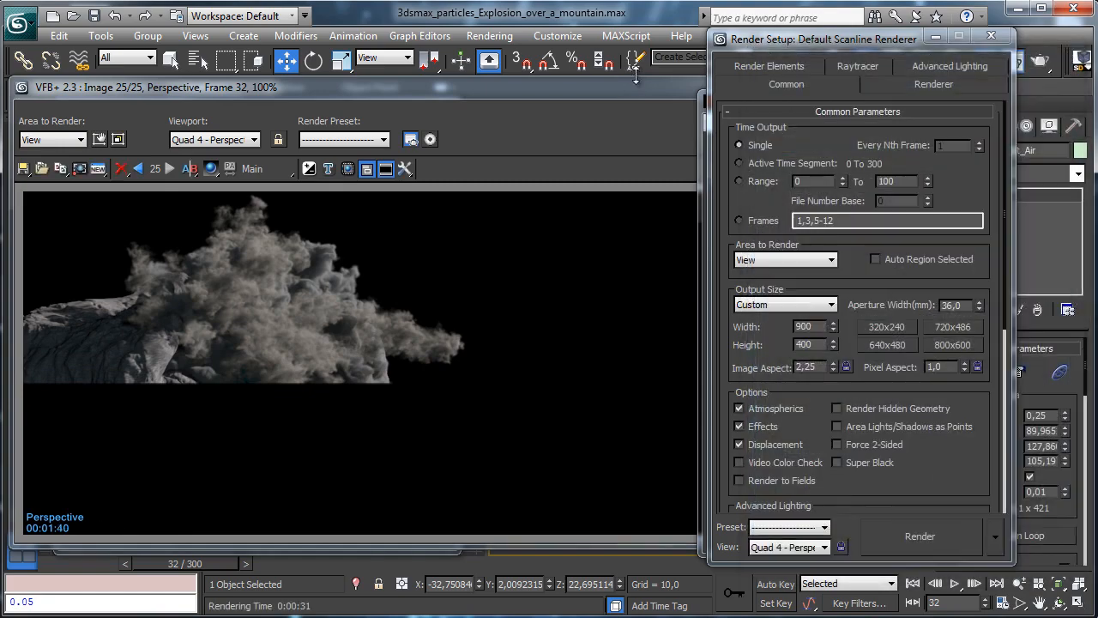
left_click(660, 91)
left_click(717, 86)
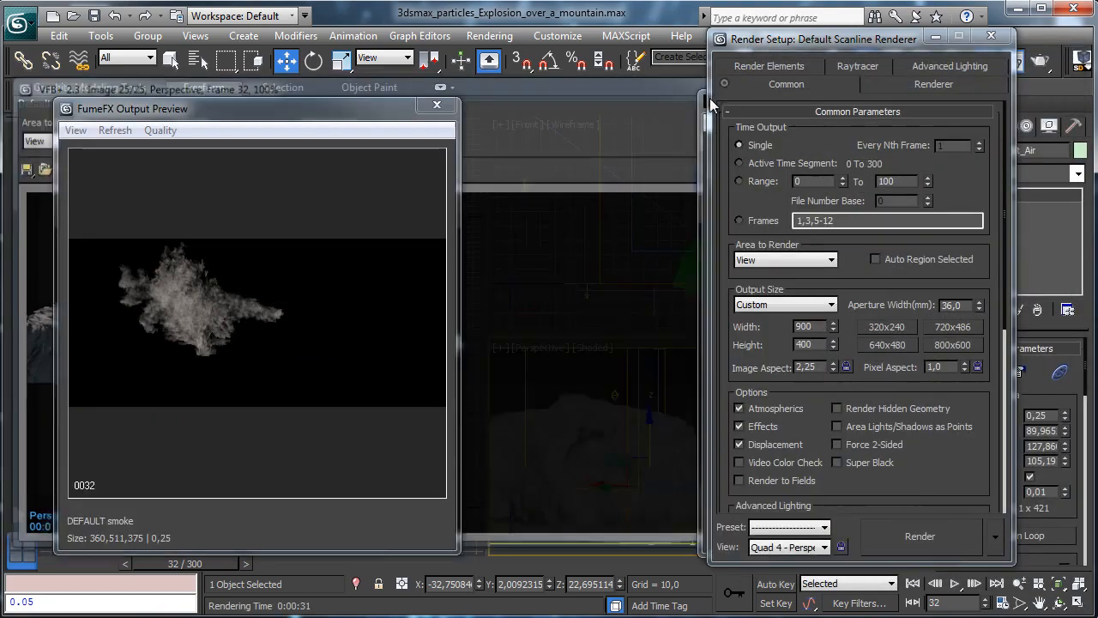
Step: Go to frame 17, test-render the perspective view and minimize the render settings
left_click_drag(52, 564, 100, 573)
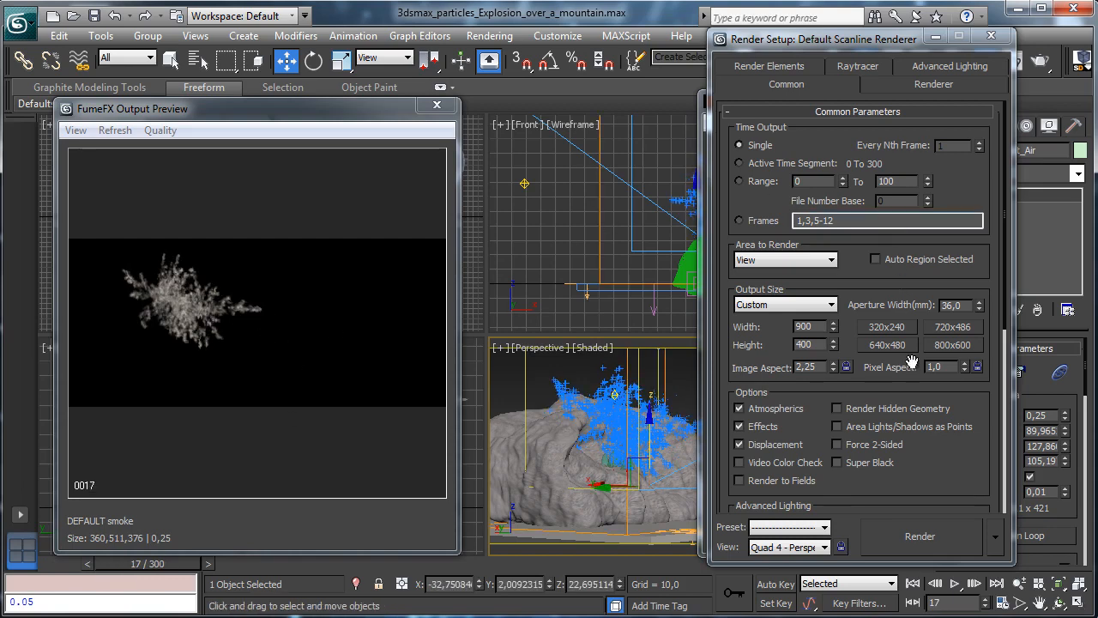
left_click(914, 546)
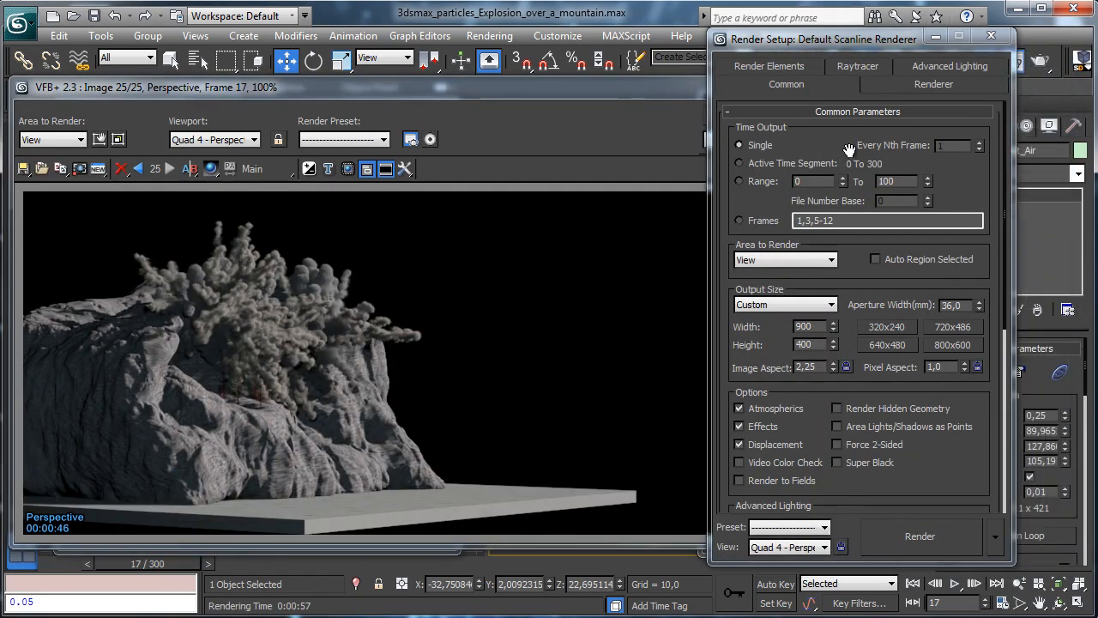
left_click(937, 39)
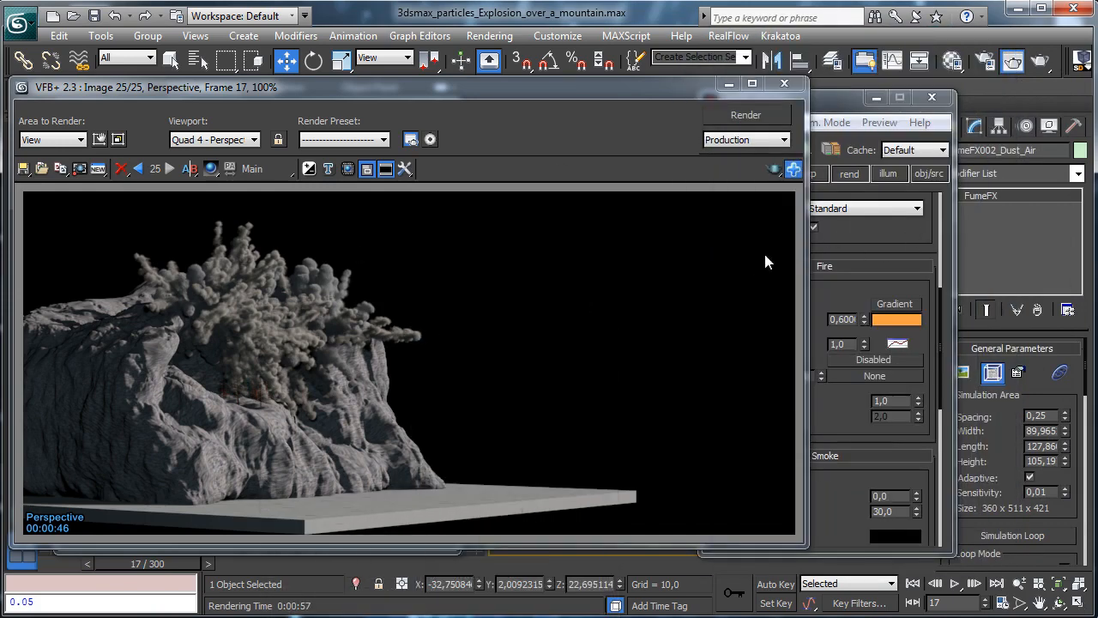
Step: Set the dust grid's smoke Opacity to 0.35 in its rendering parameters and re-render frame 17
left_click(825, 288)
scroll(833, 348, "down", 5)
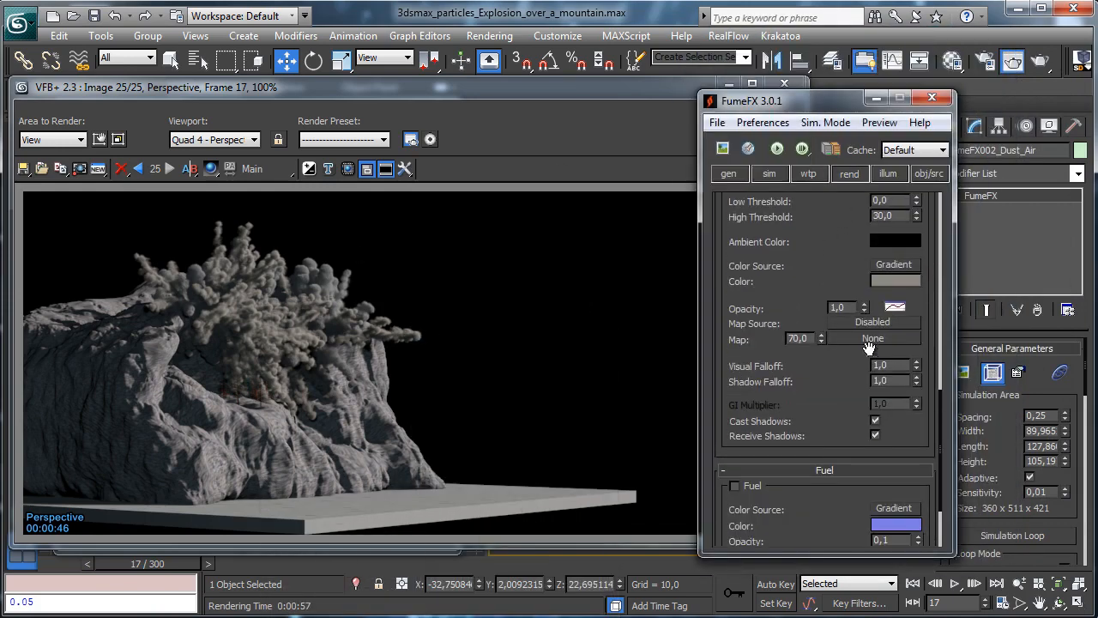
double_click(838, 307)
type("0")
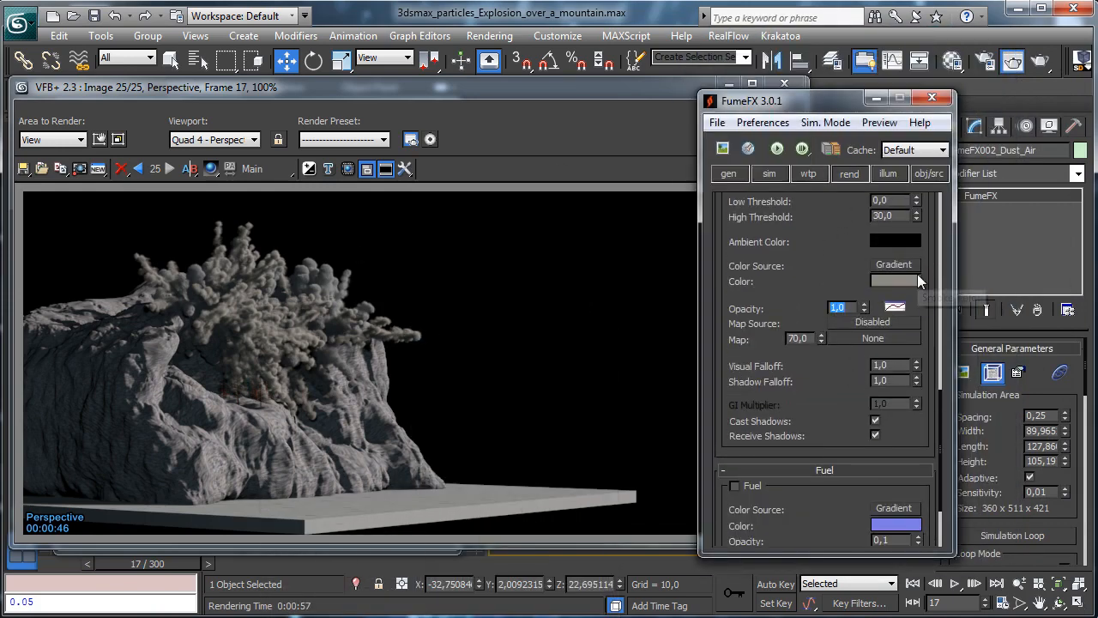
type(",4")
key("Return")
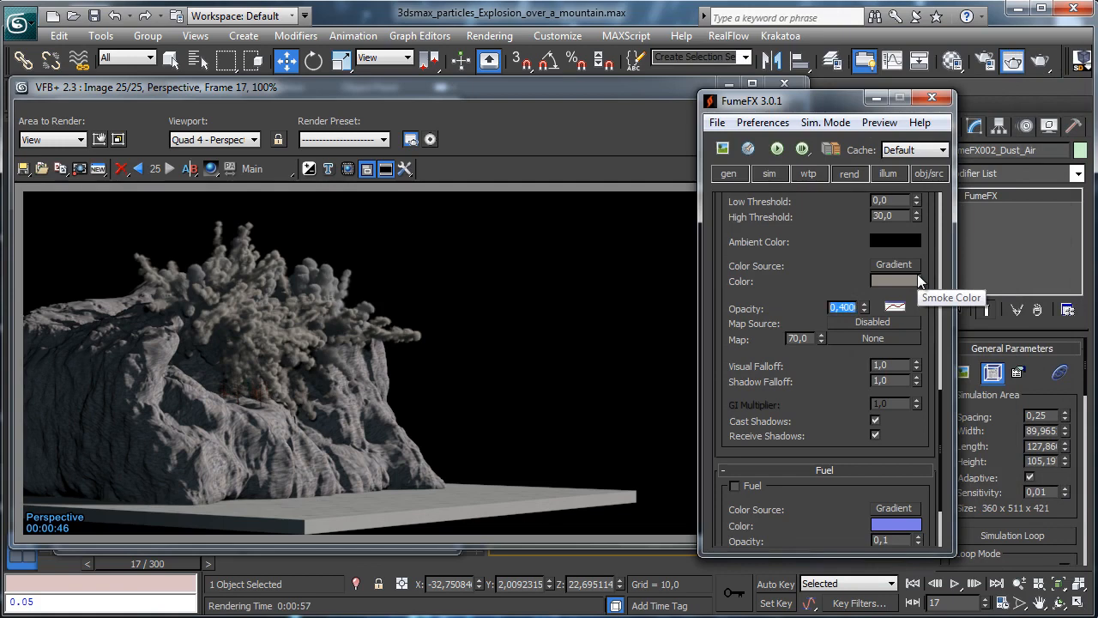
type("0,35")
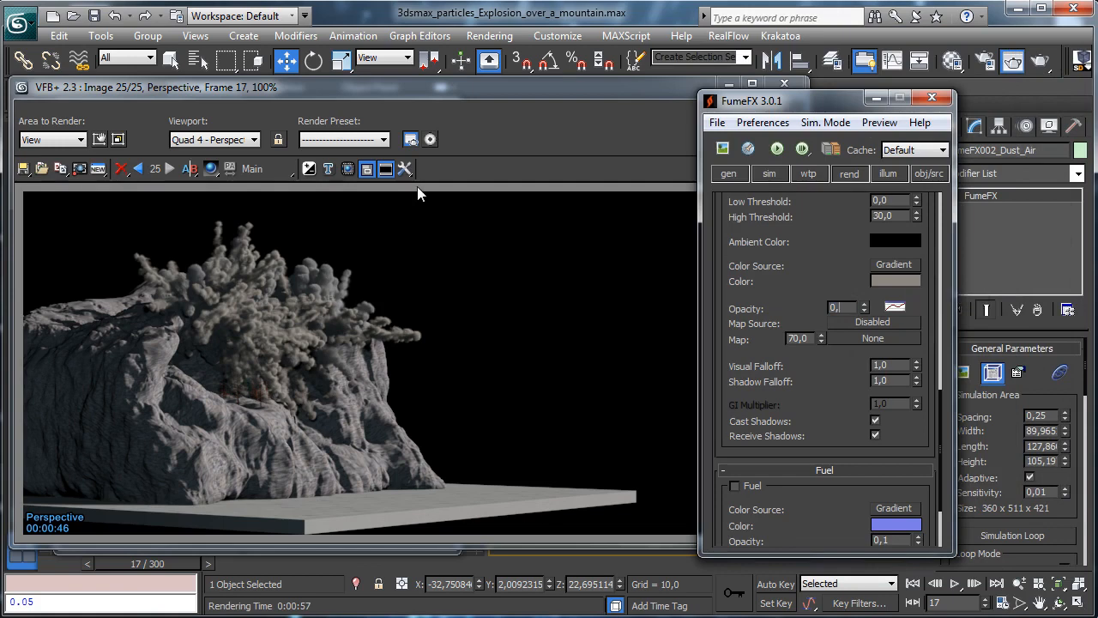
key("Return")
left_click(635, 114)
left_click(734, 114)
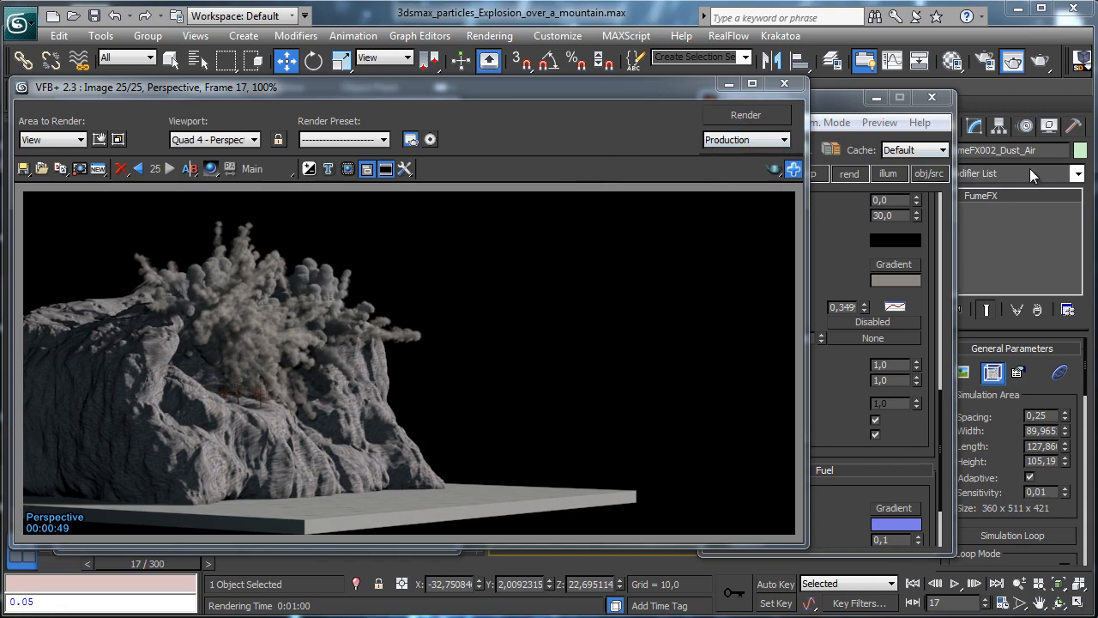
Step: Minimize the open windows, select the FumeFX001 grid, go to frame 48 and open its FumeFX settings
left_click(729, 84)
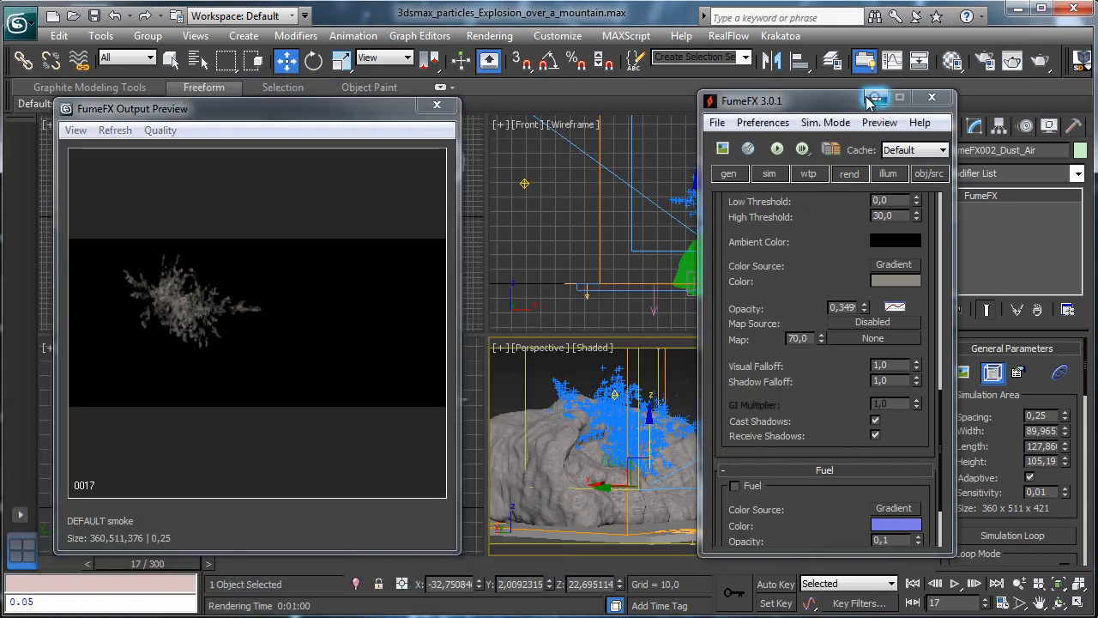
left_click(876, 98)
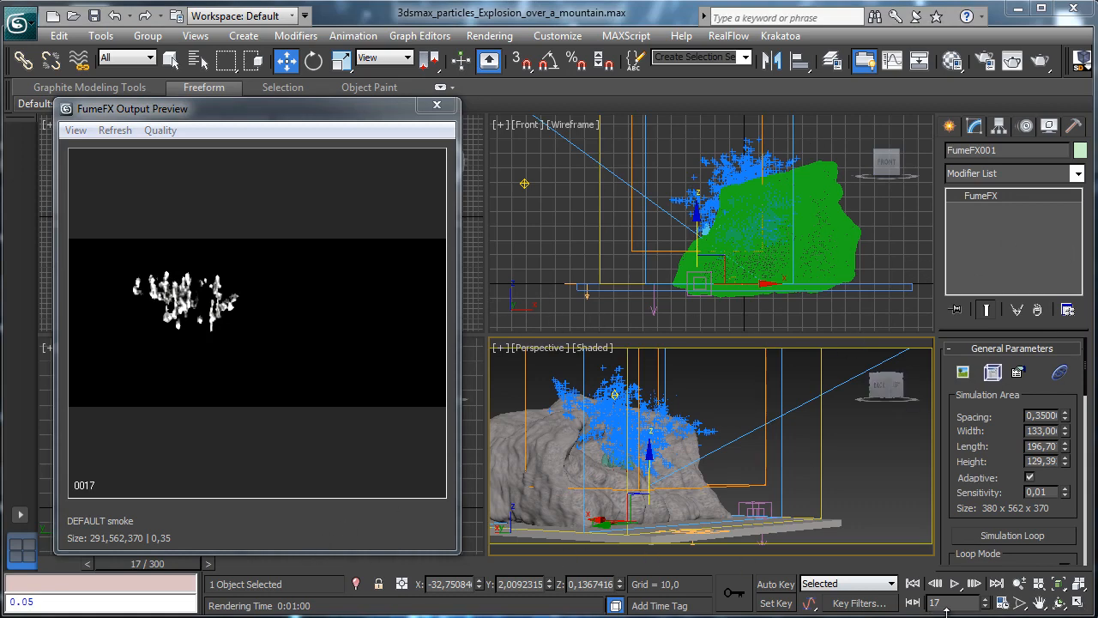
left_click_drag(169, 561, 254, 567)
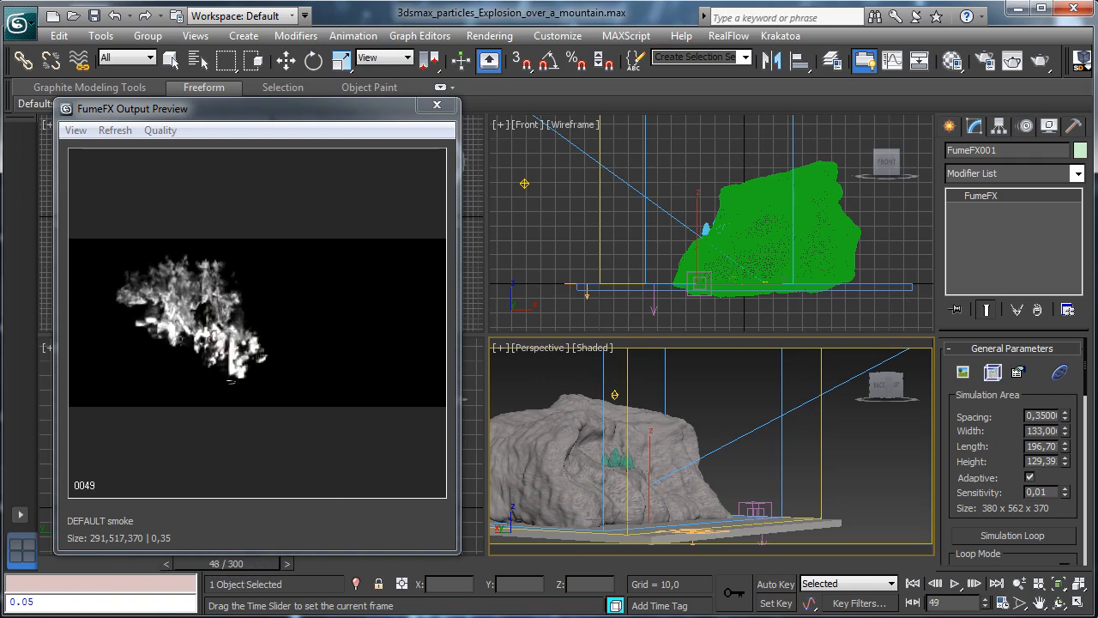
key("w")
left_click(993, 372)
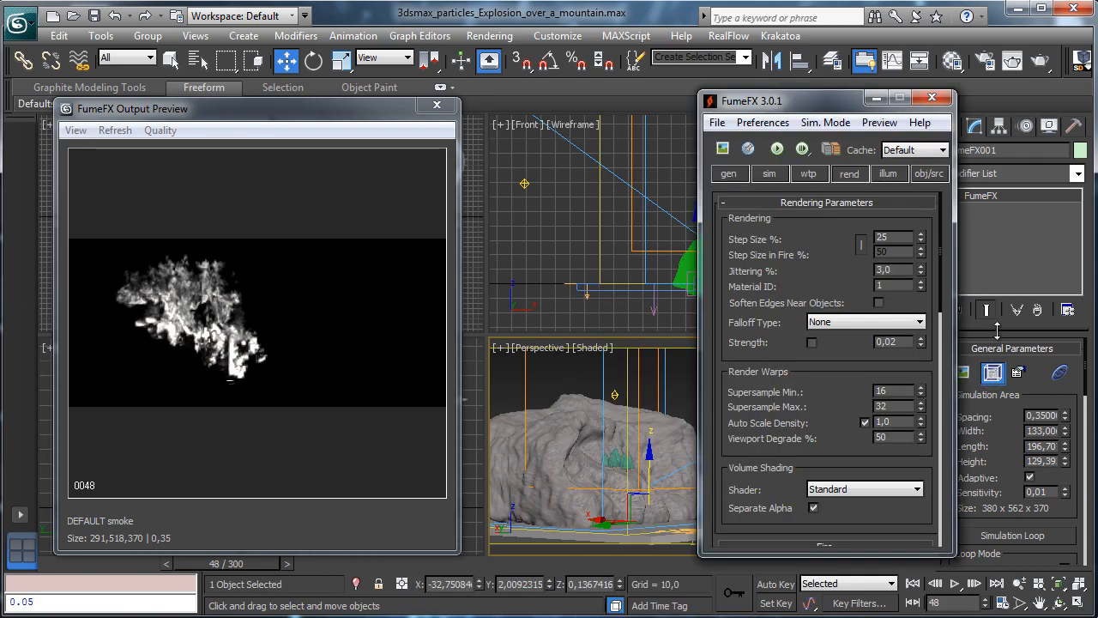
Step: Set FumeFX001's smoke Low Threshold to 0.02 and its smoke Opacity to 20.0 in the rendering parameters
left_click_drag(825, 397, 796, 102)
left_click(848, 175)
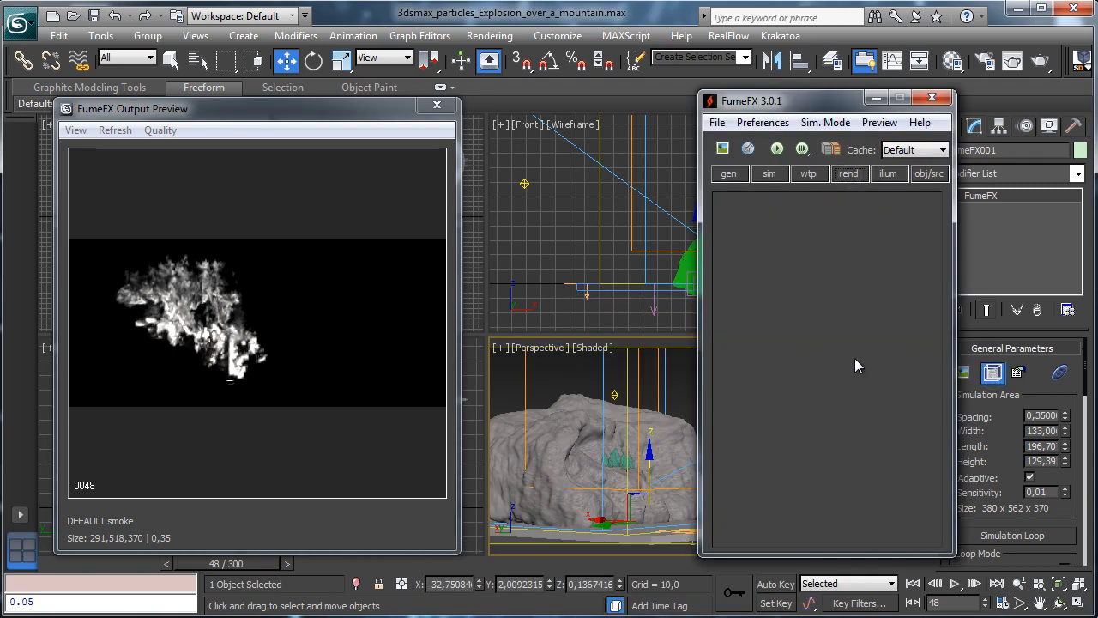
left_click_drag(818, 426, 826, 343)
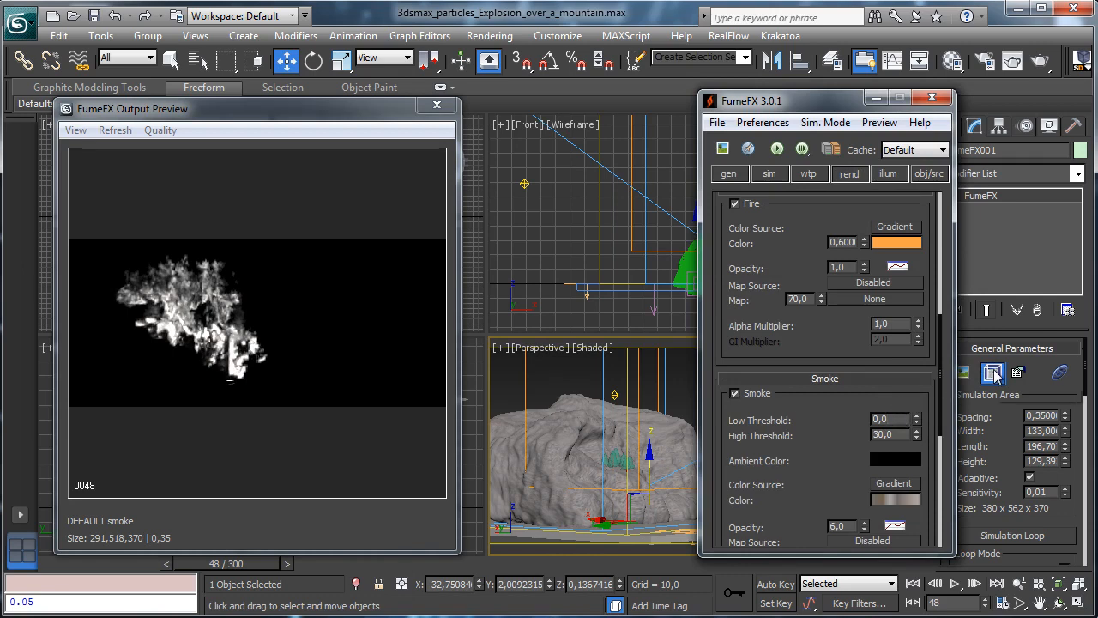
type("2")
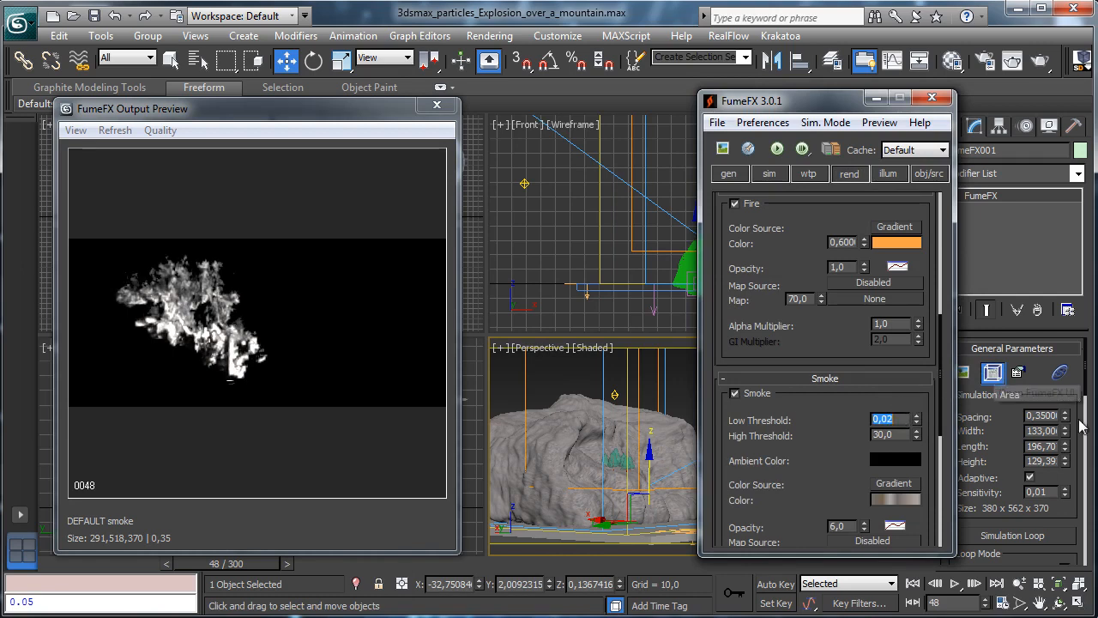
left_click_drag(840, 462, 848, 387)
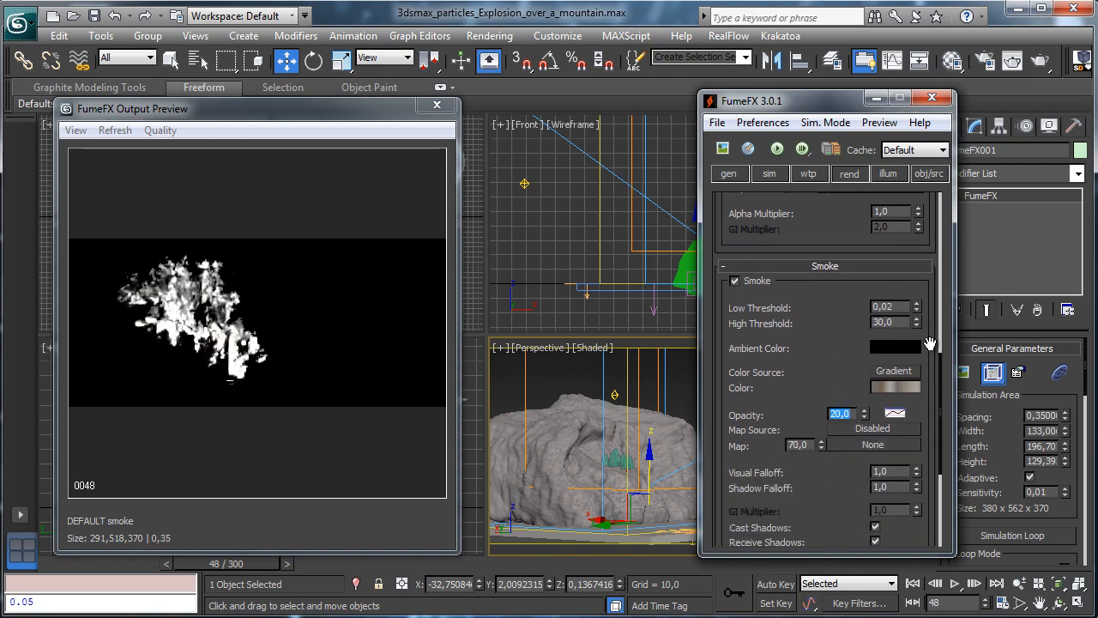
Step: Test-render the perspective view at frame 48, then close the render, the FumeFX settings and the output preview
left_click(1039, 60)
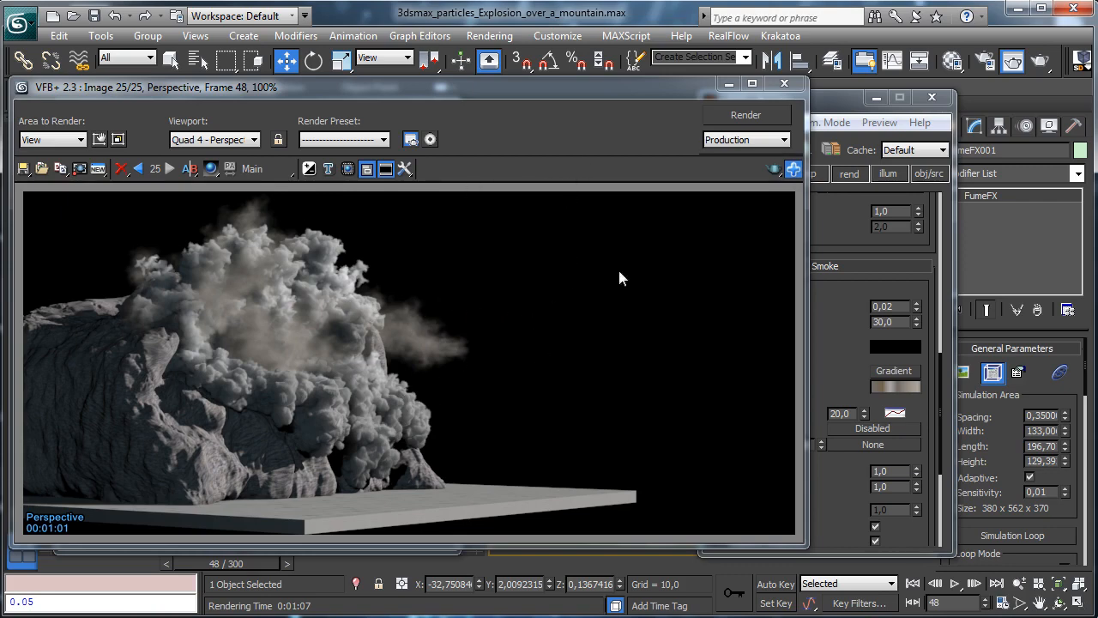
left_click(783, 83)
left_click(875, 95)
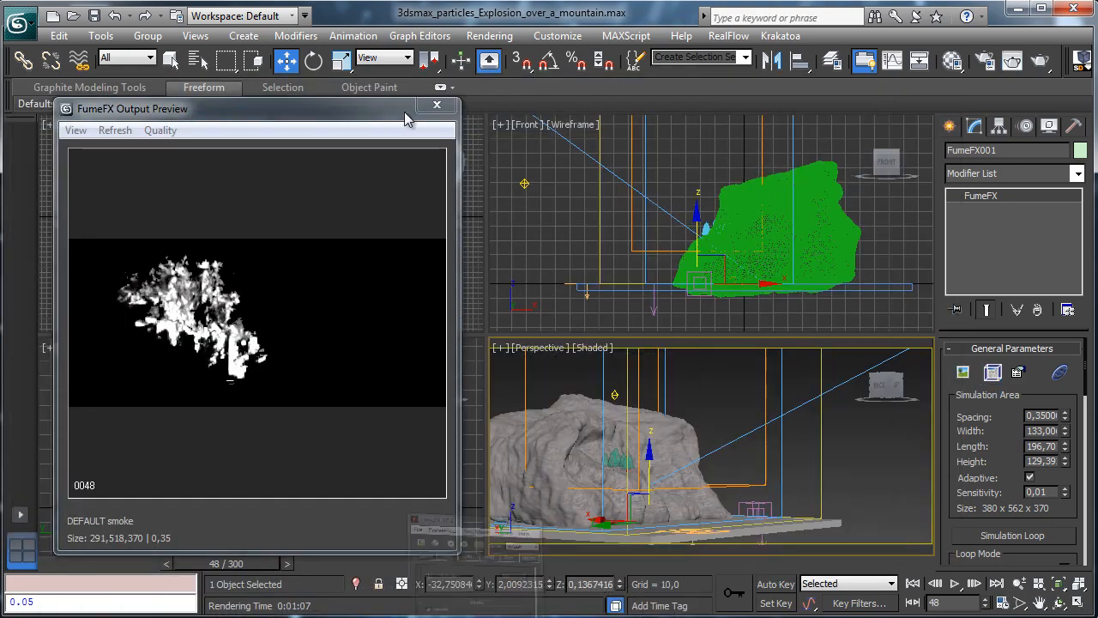
left_click(434, 108)
Step: Orbit and pan the perspective view to face the mountain's tree side and create a camera from that view
left_click(1058, 604)
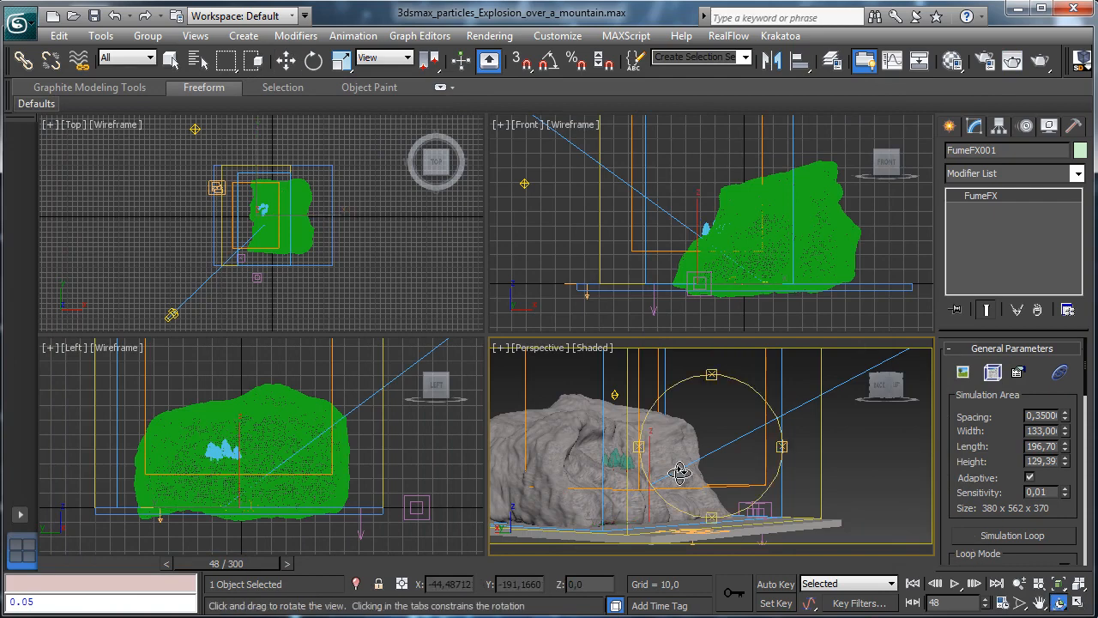
left_click_drag(658, 441, 575, 441)
left_click(1038, 603)
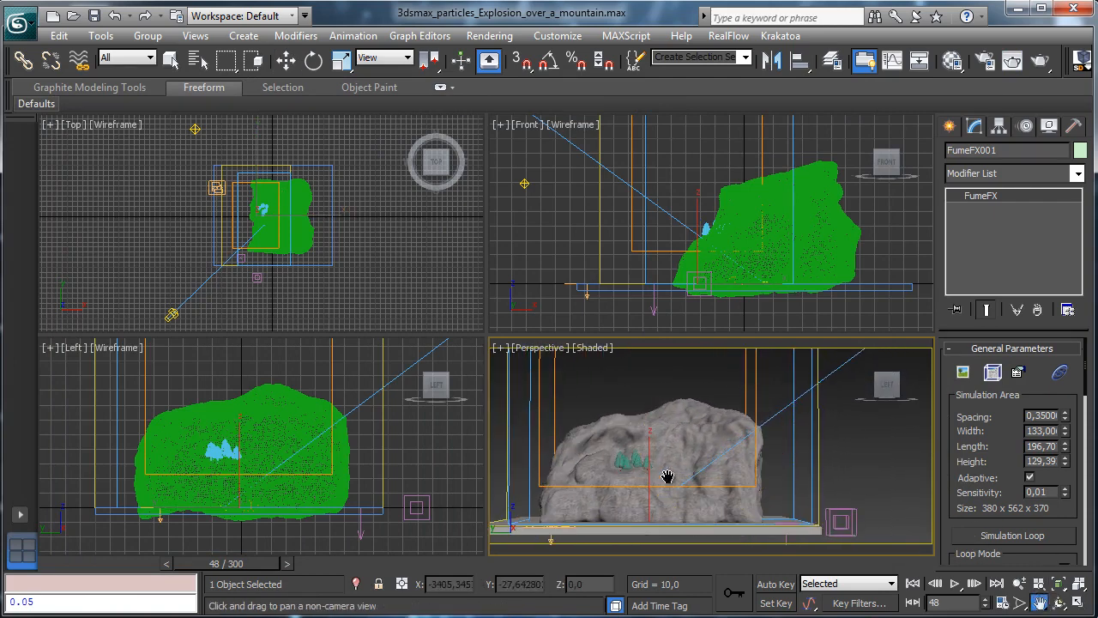
left_click_drag(664, 471, 709, 476)
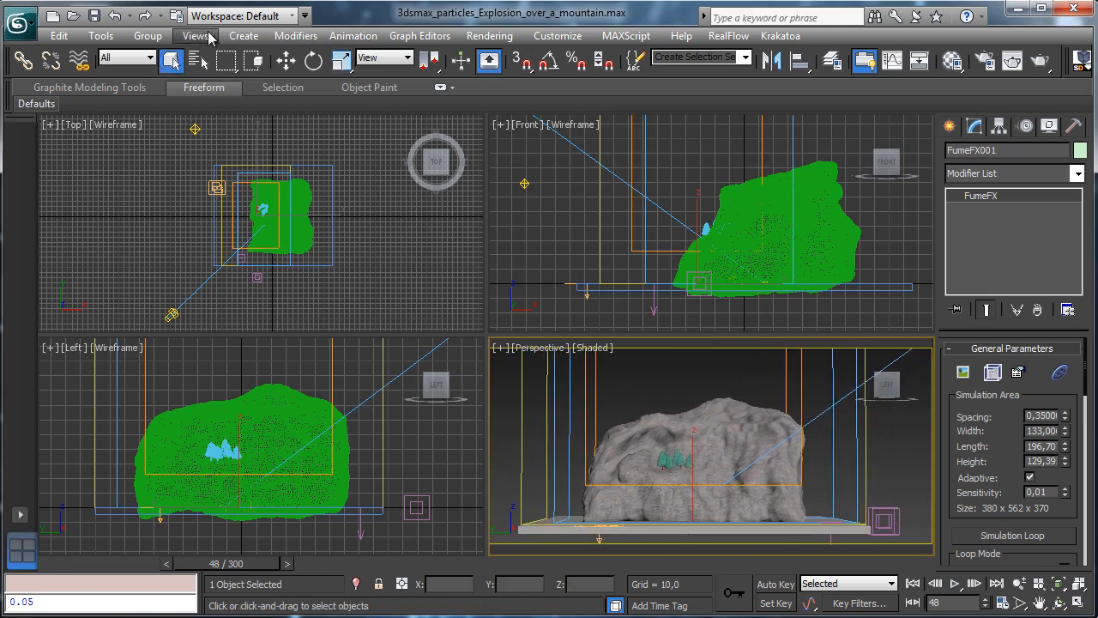
left_click(196, 35)
left_click(257, 253)
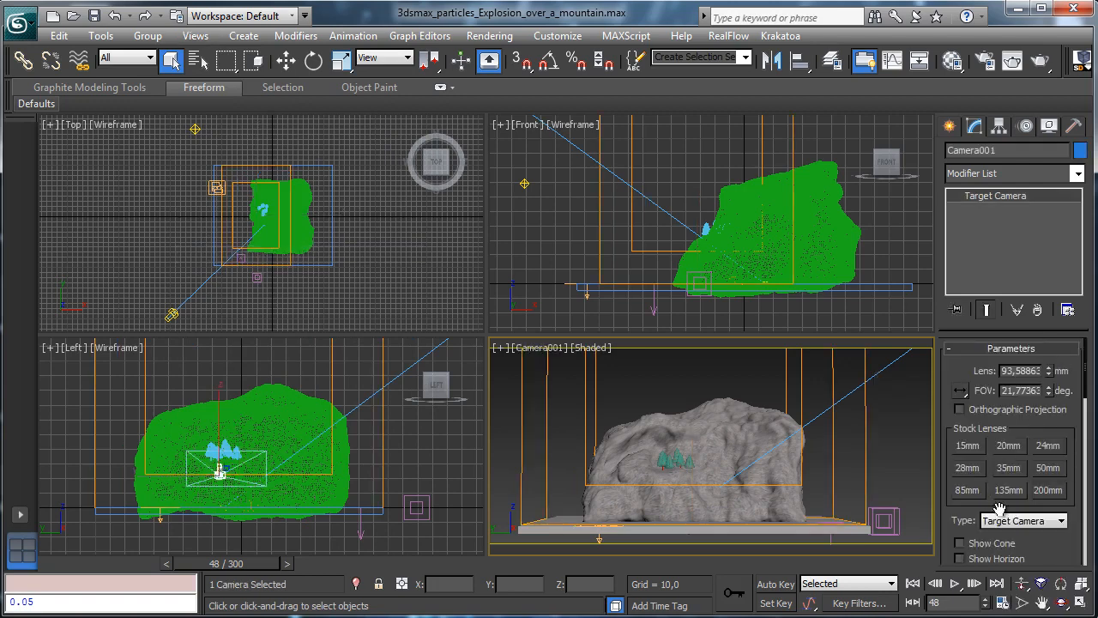
Step: Maximize the camera view and adjust Camera001's perspective to a field of view of about 25 degrees around the mountain
left_click(1079, 602)
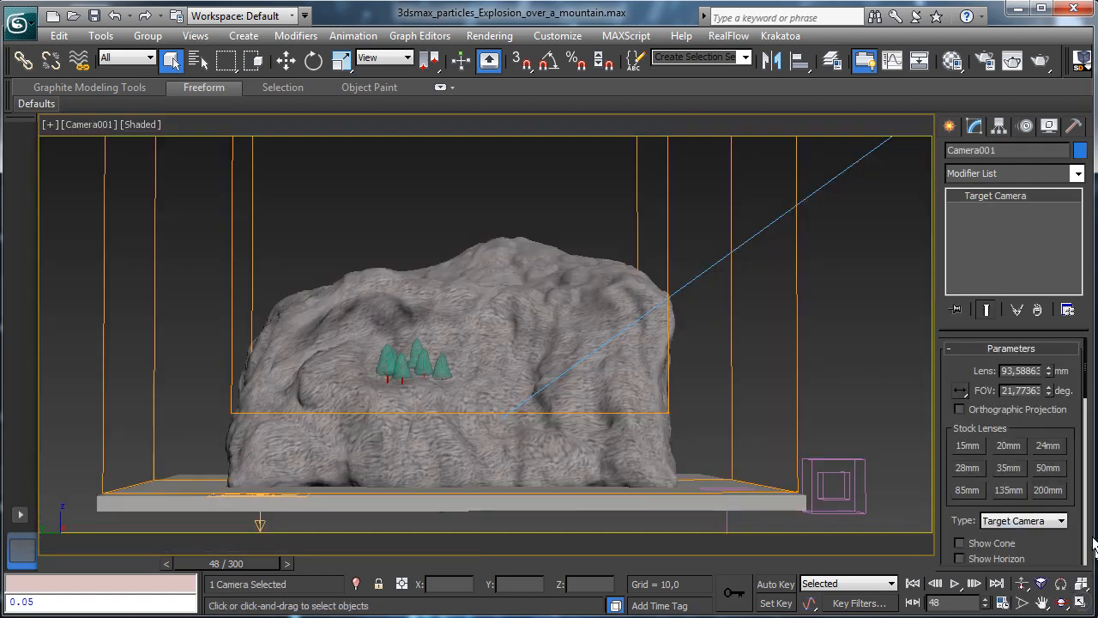
left_click(1042, 583)
left_click_drag(466, 401, 506, 276)
left_click(1021, 583)
left_click_drag(466, 388, 466, 503)
key("ctrl+z")
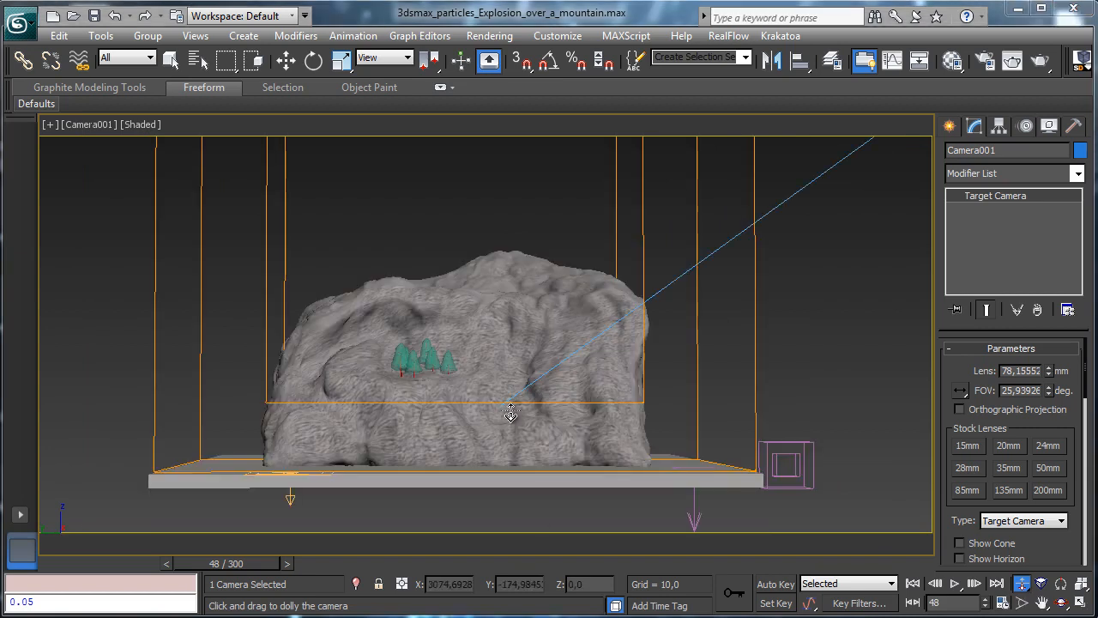
left_click(1021, 603)
left_click_drag(466, 384, 641, 391)
left_click(1041, 583)
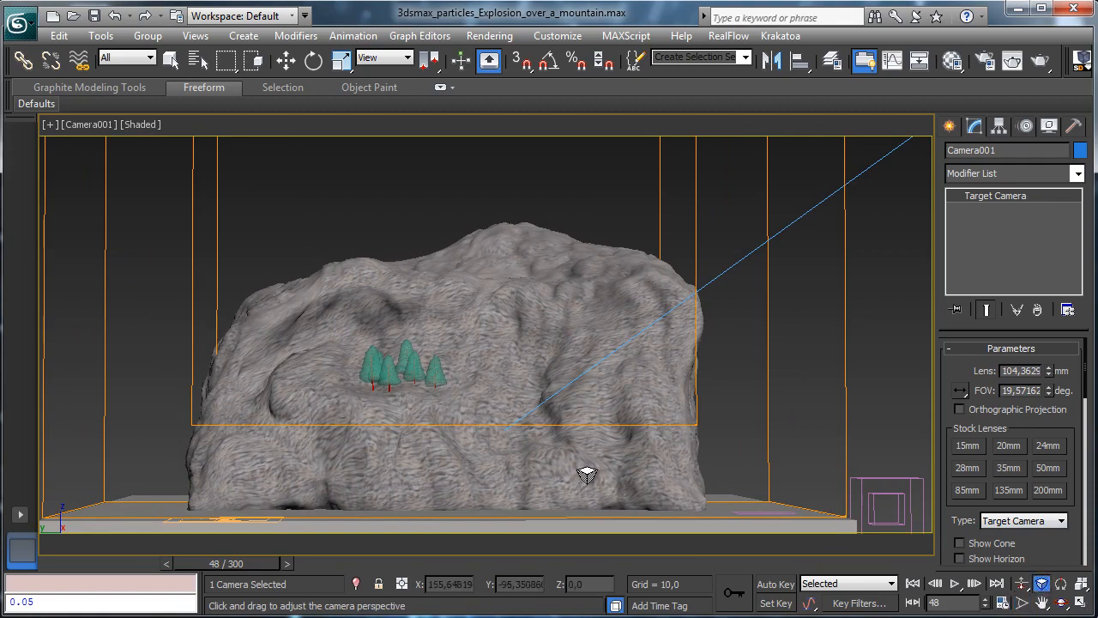
left_click_drag(527, 471, 540, 338)
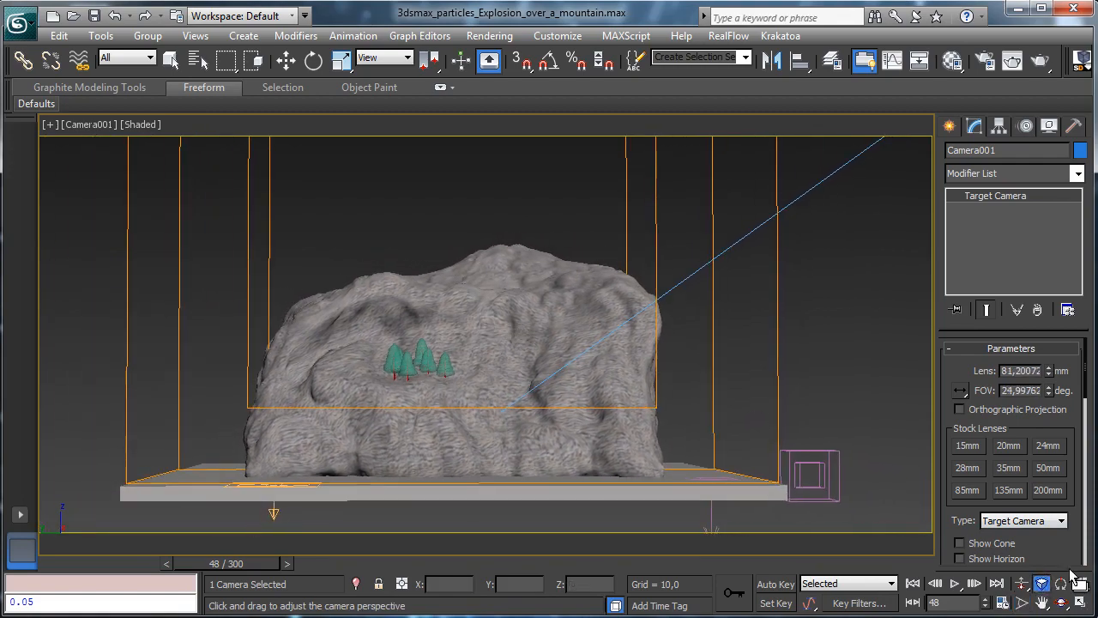
Step: Dolly and truck Camera001 to reframe the mountain, set its lens to about 57.2 mm and restore the four viewports
left_click(1022, 583)
left_click_drag(450, 418, 492, 369)
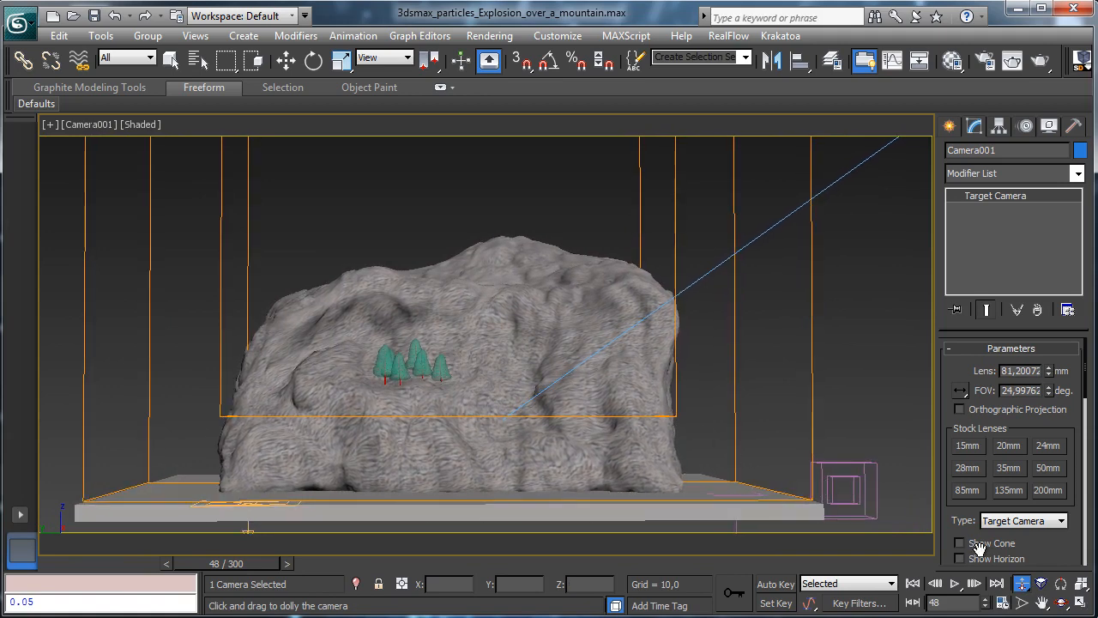
left_click(1041, 602)
left_click_drag(533, 438, 627, 509)
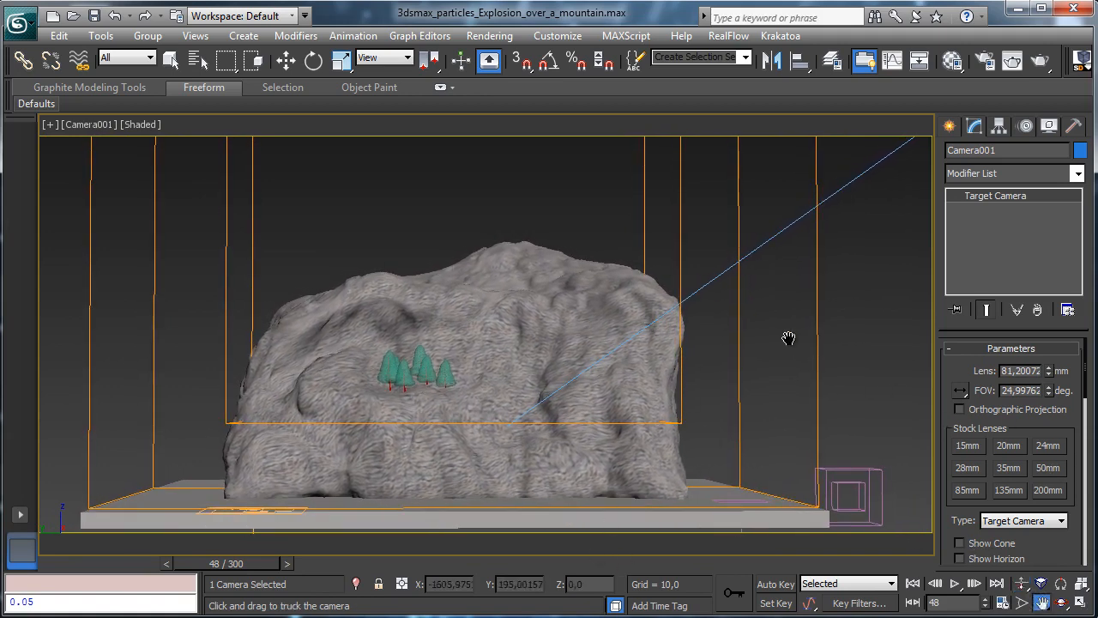
left_click_drag(1053, 370, 1058, 395)
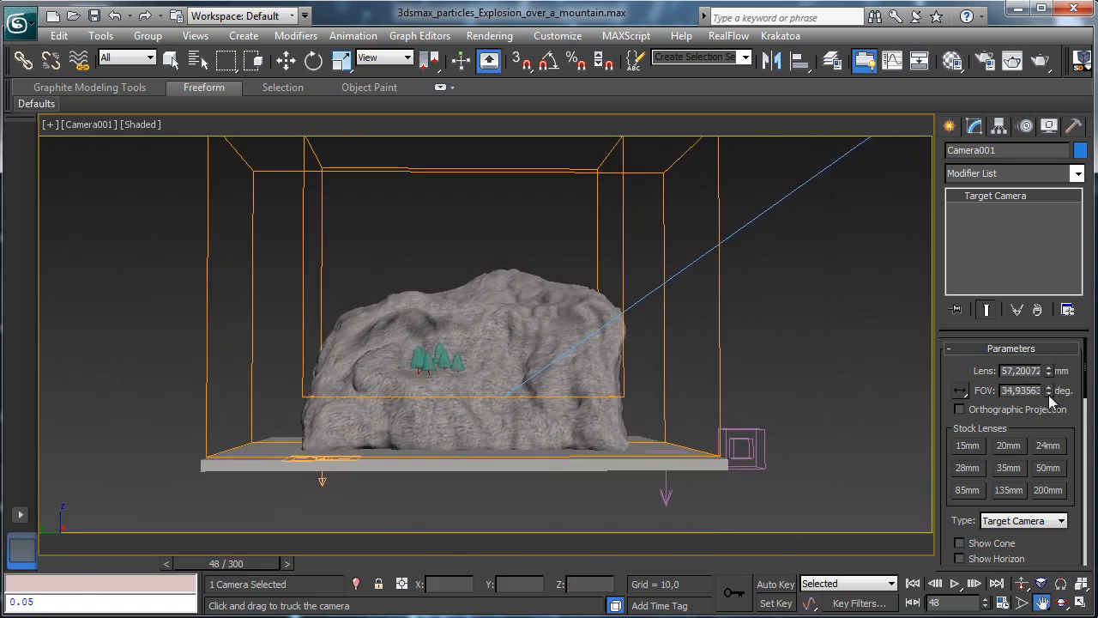
left_click(1080, 603)
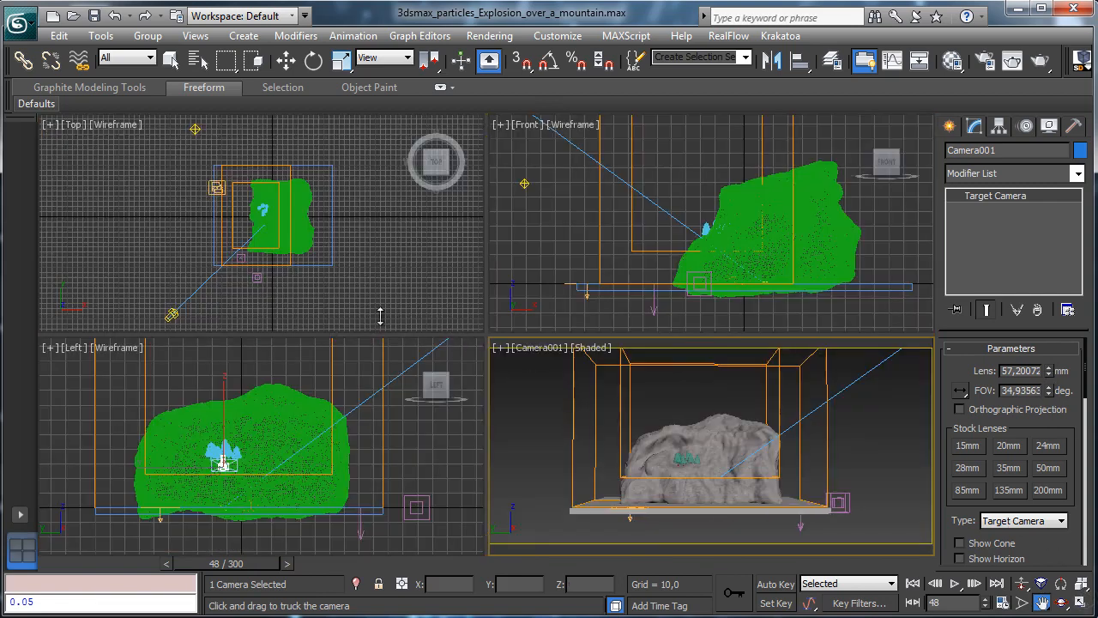
Step: Select Camera001's target and move it horizontally onto the mountain in the Front view
left_click(630, 247)
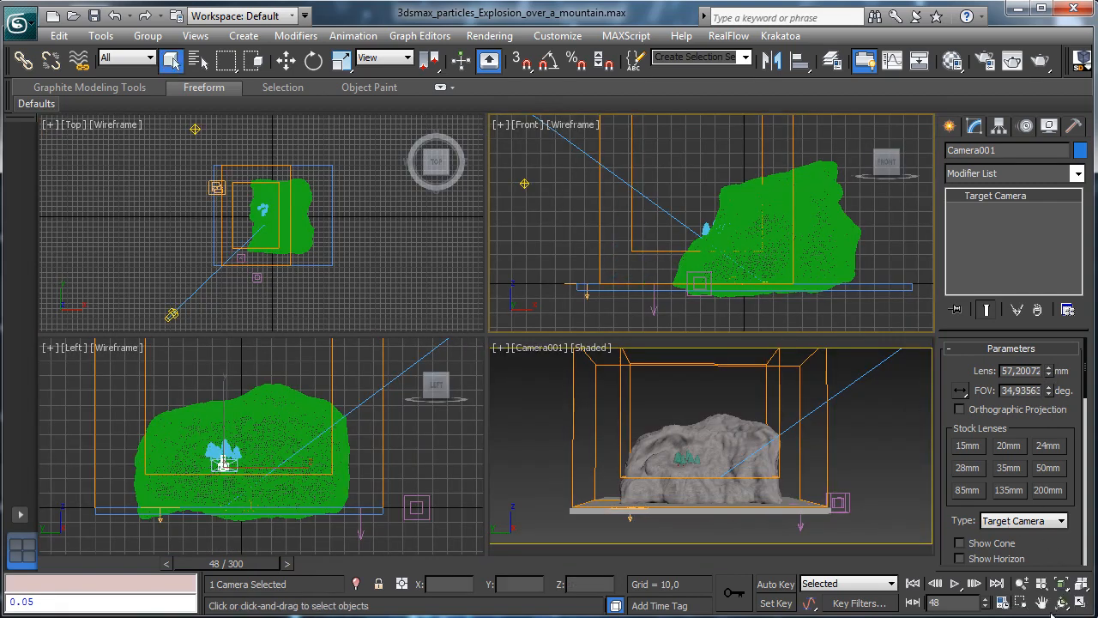
left_click_drag(690, 241, 912, 283)
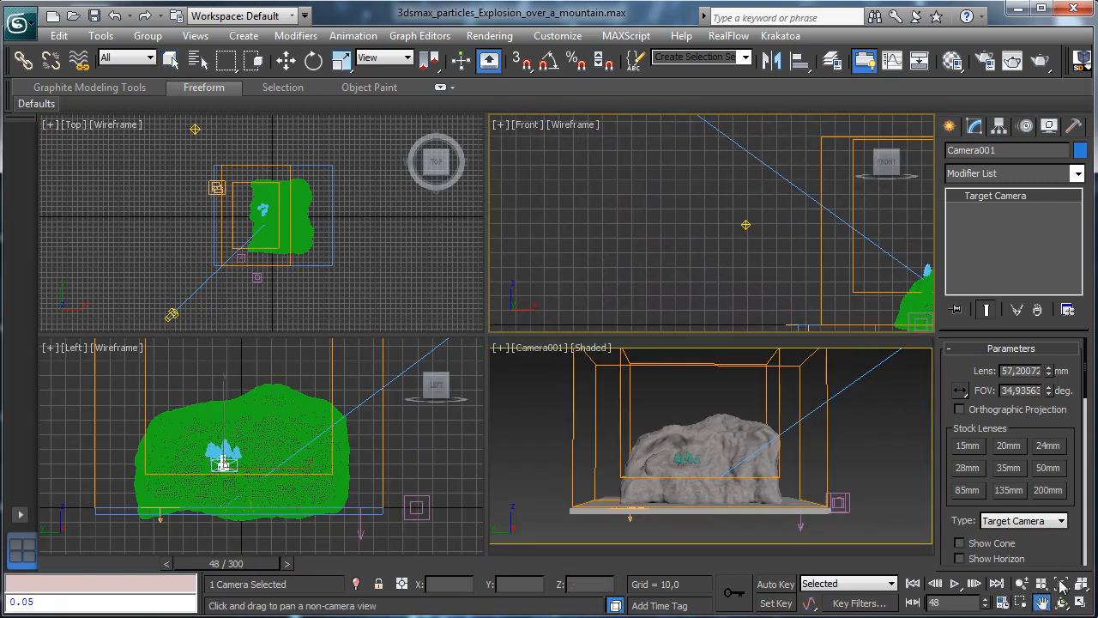
key("alt+z")
left_click_drag(776, 261, 773, 375)
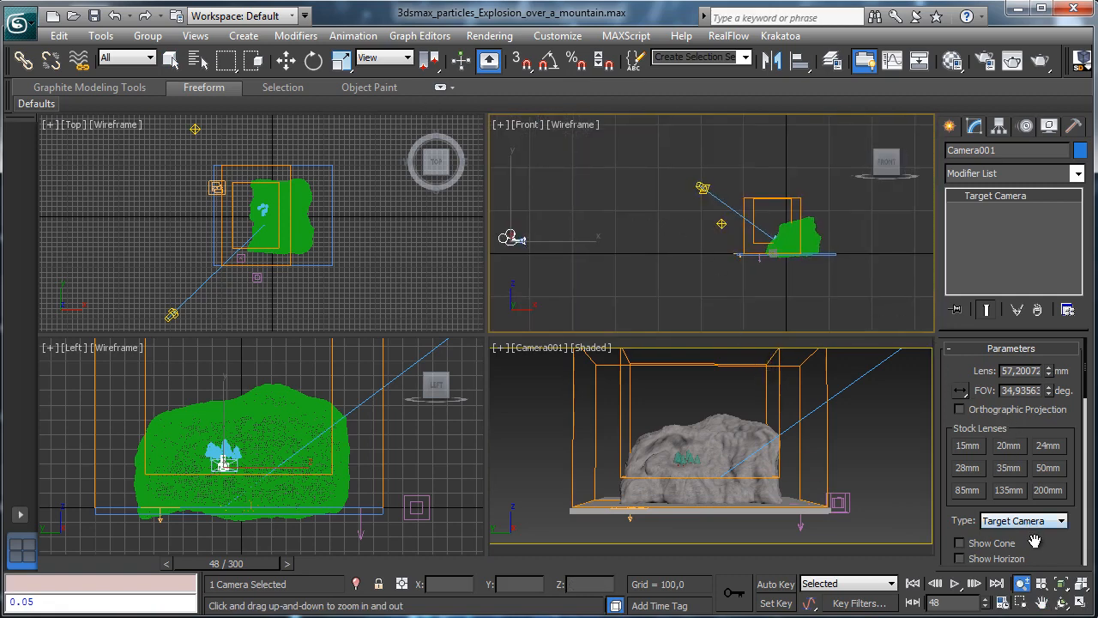
left_click(1010, 520)
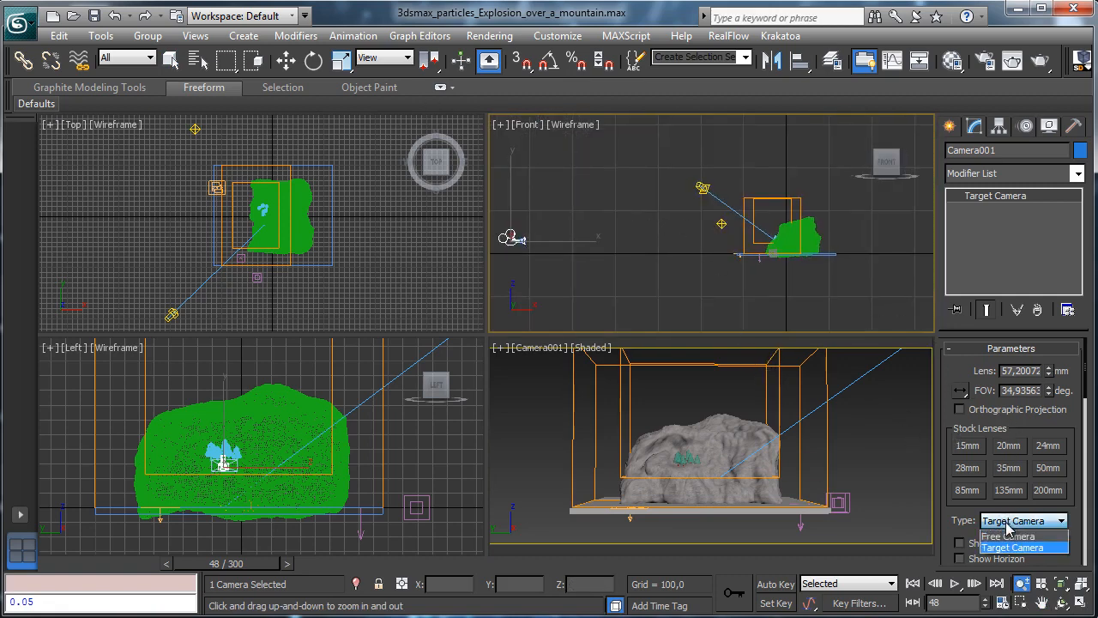
left_click(1014, 547)
right_click(535, 367)
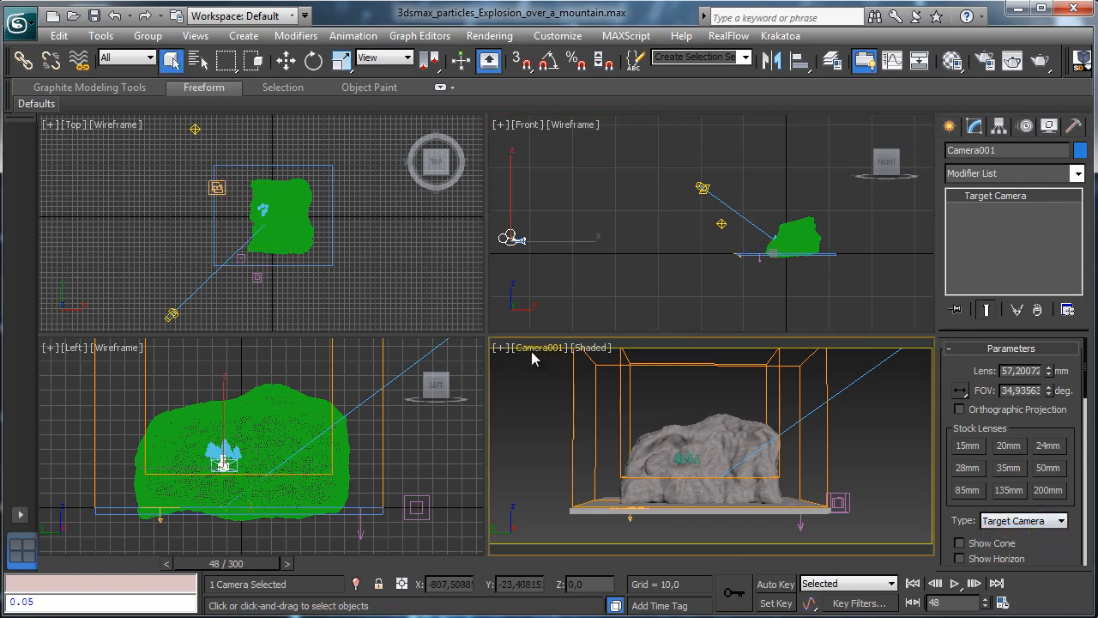
left_click(532, 349)
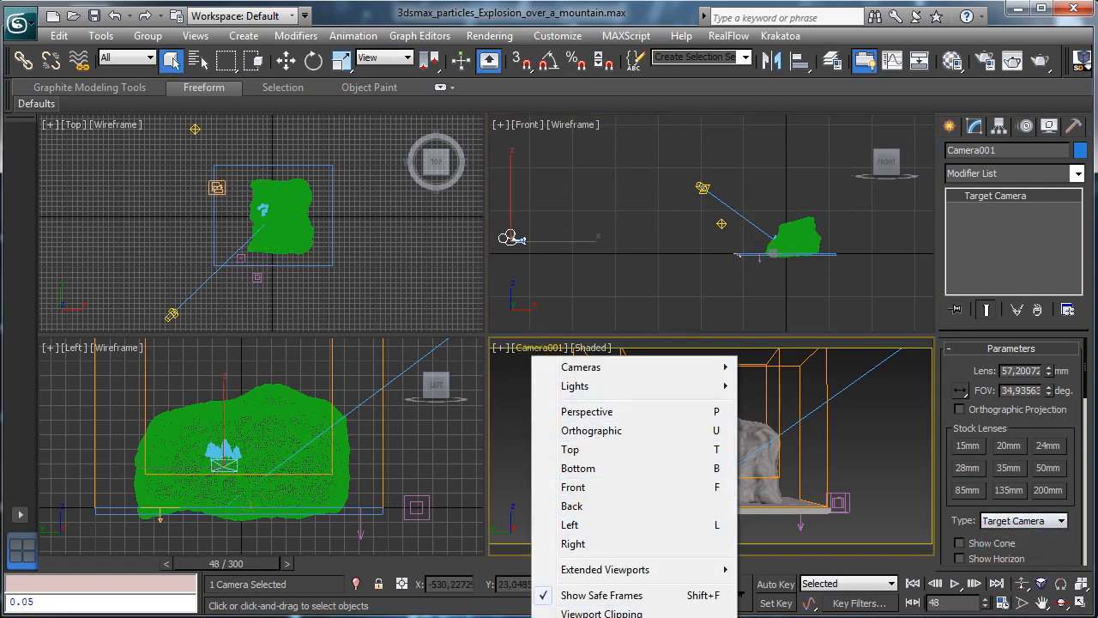
left_click(631, 616)
left_click(286, 60)
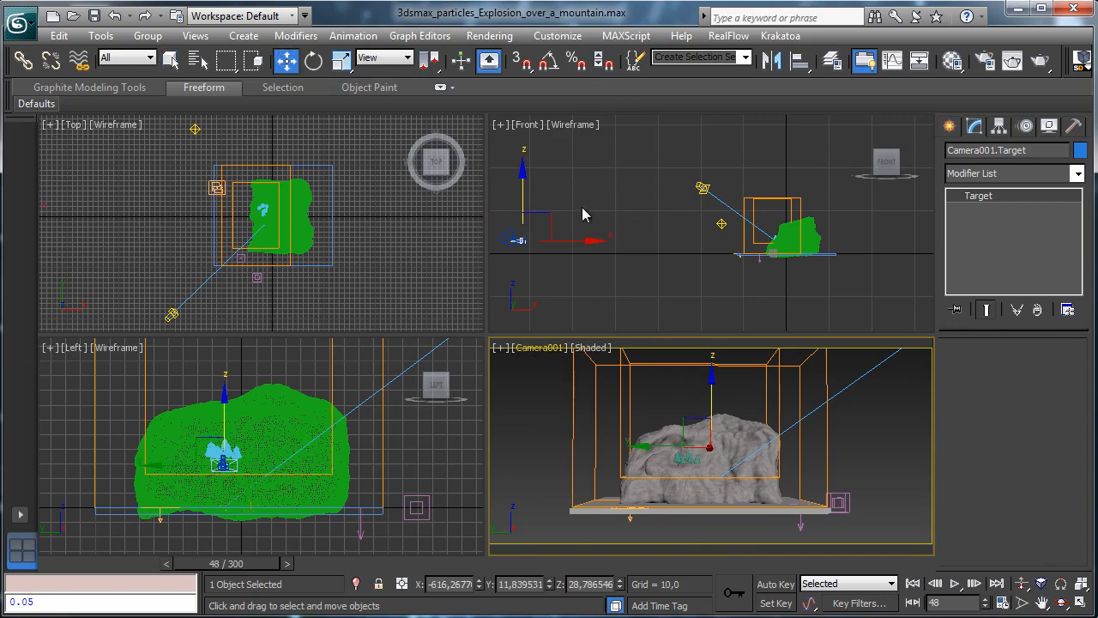
left_click_drag(546, 226, 815, 230)
Step: Move Camera001 closer to the mountain and sideways in the Top view, to about X -264.5, Y 61.2, Z 16.0
left_click(520, 239)
left_click_drag(535, 219, 705, 223)
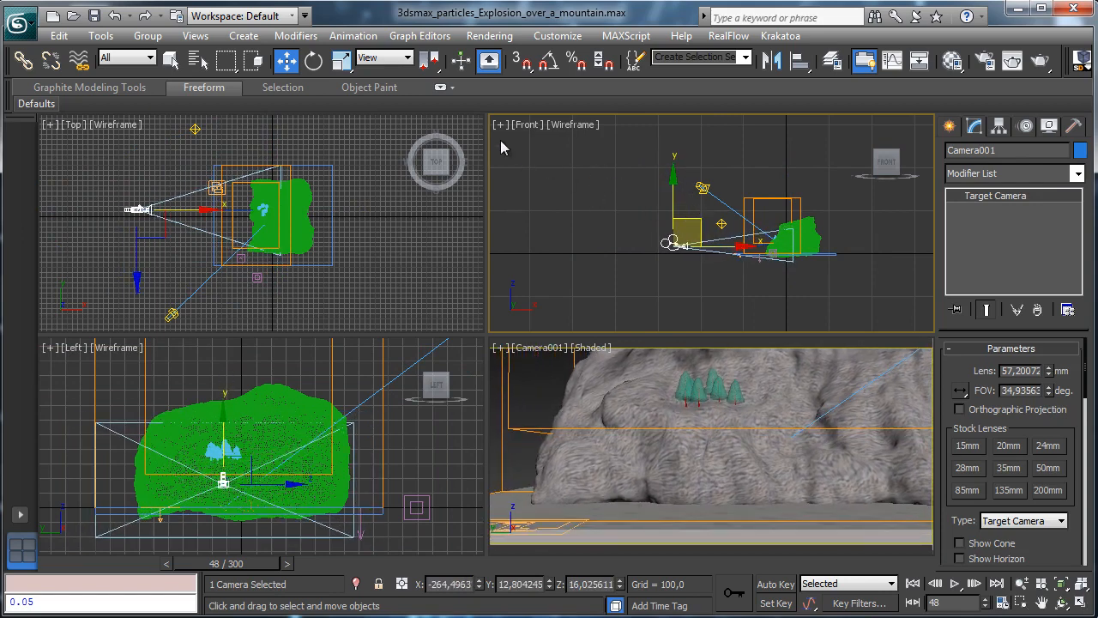
right_click(155, 173)
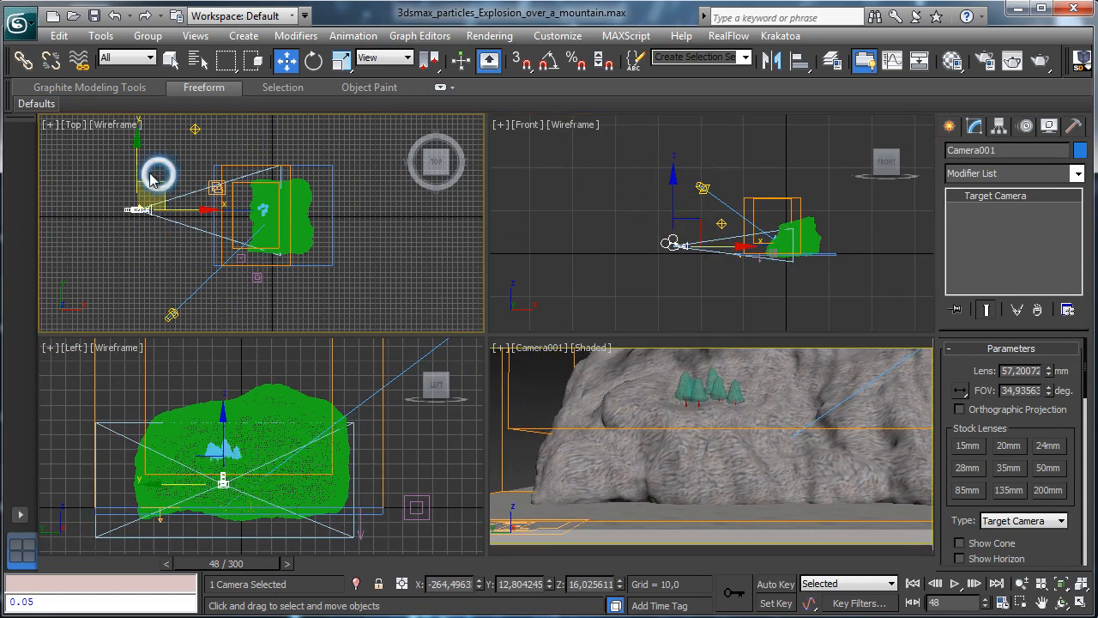
left_click_drag(138, 163, 149, 140)
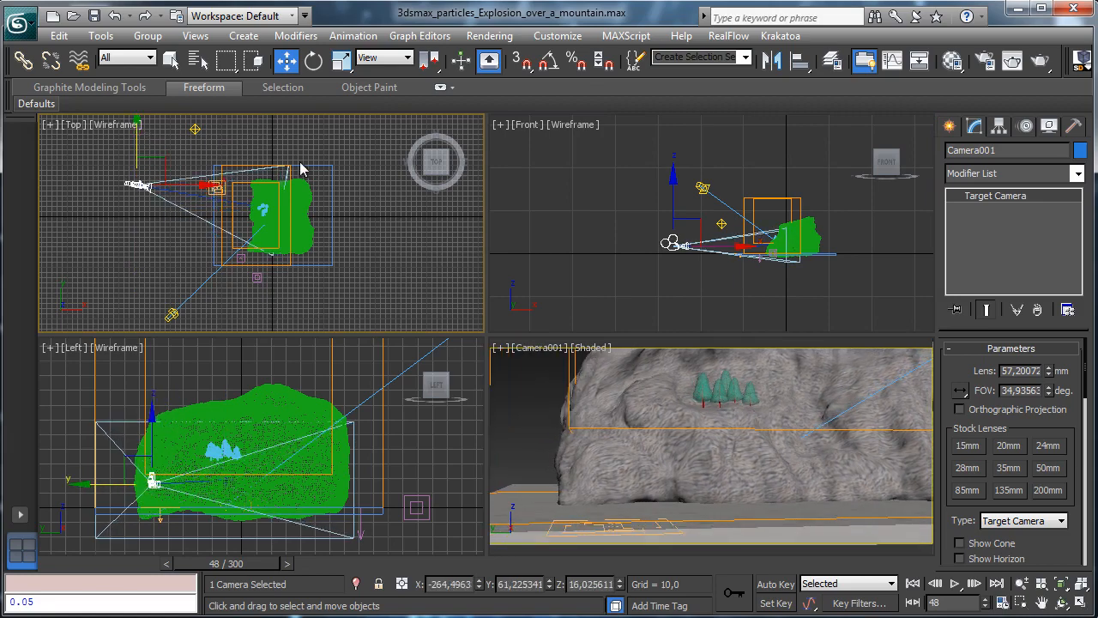
Step: Select Camera001 together with its target and shift both about -13.5 units along Y in the Top view
key("h")
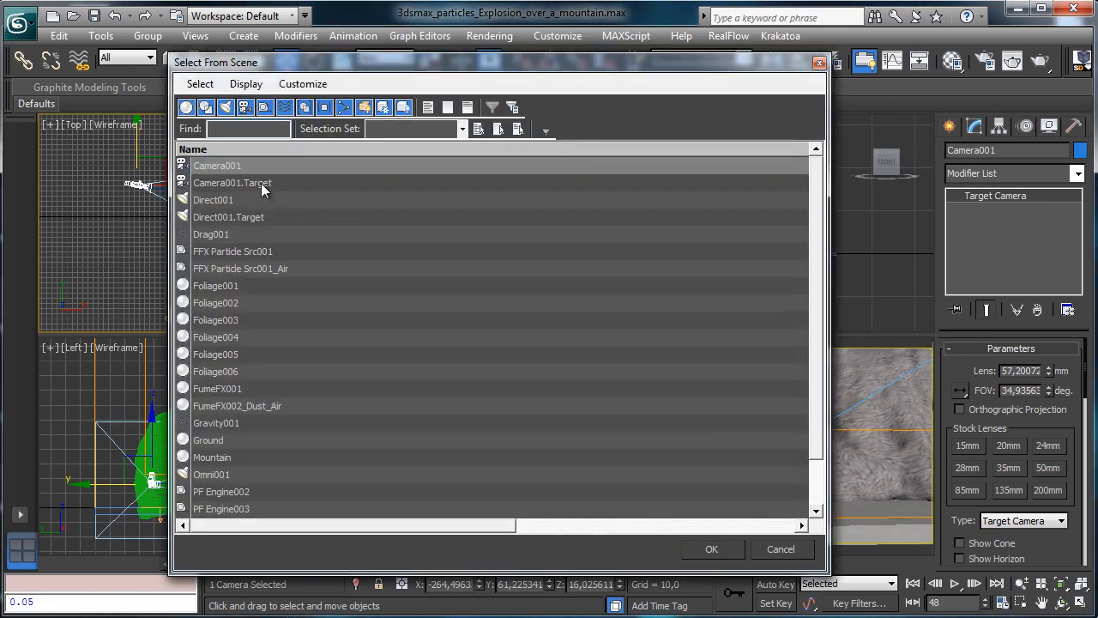
left_click(260, 183, "ctrl")
left_click(688, 547)
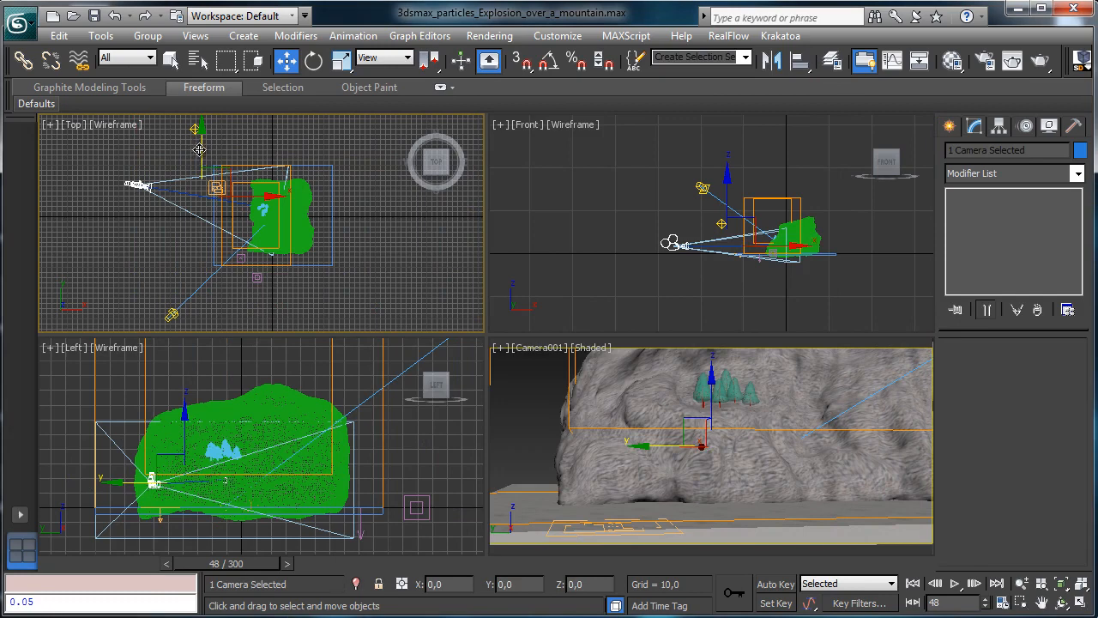
left_click_drag(199, 149, 203, 155)
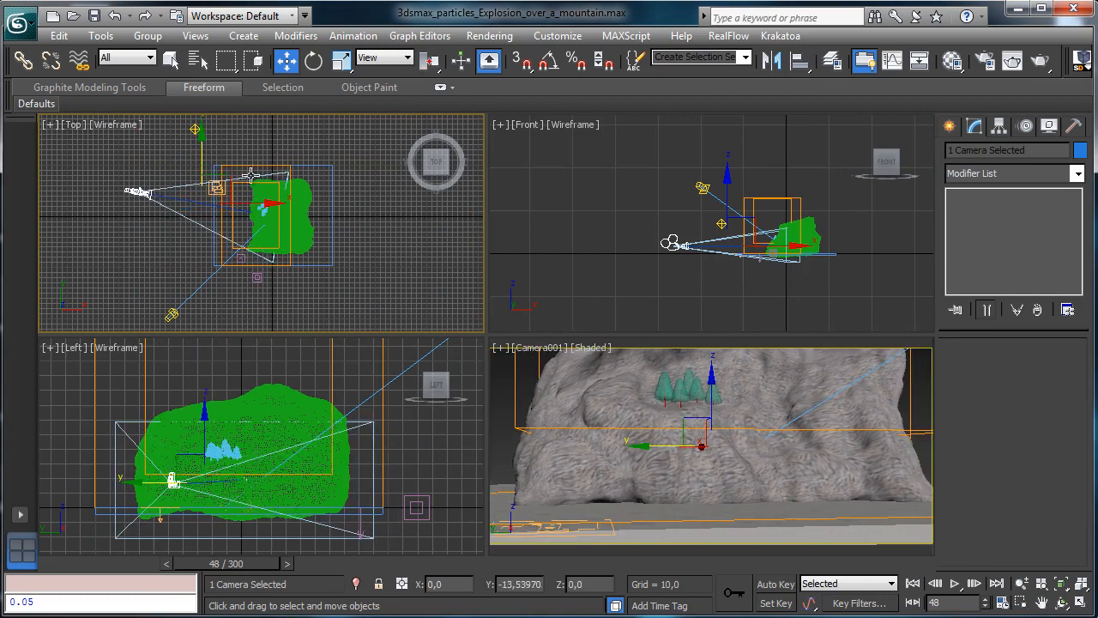
Step: Raise Camera001's target to about Z 33.3 and set the camera's lens to about 53.2 mm
right_click(651, 161)
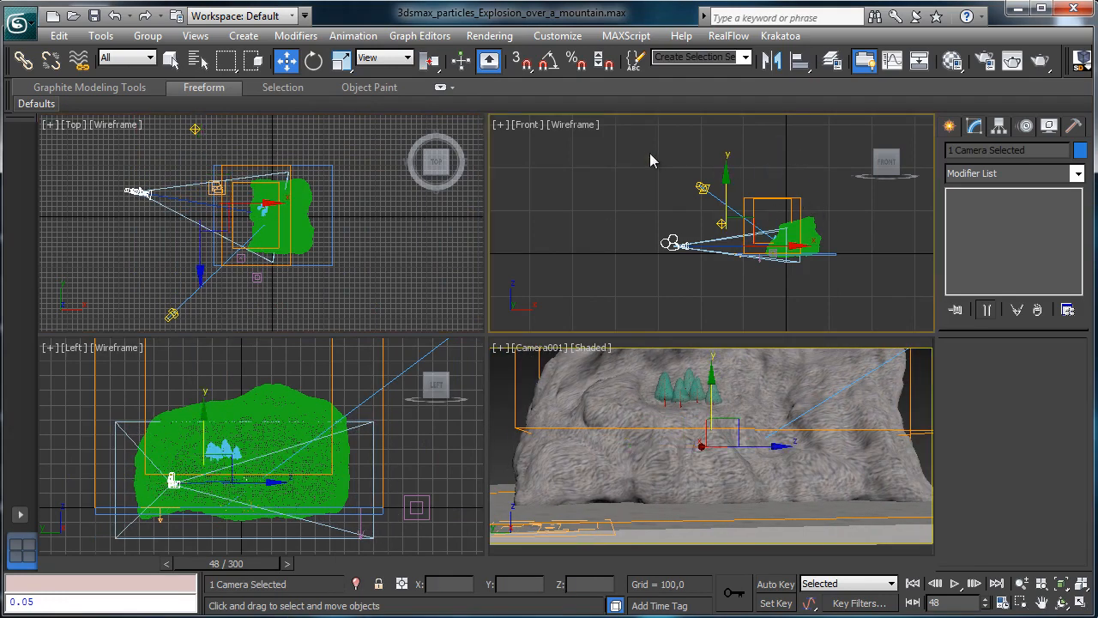
right_click(532, 383)
left_click(550, 351)
left_click(592, 615)
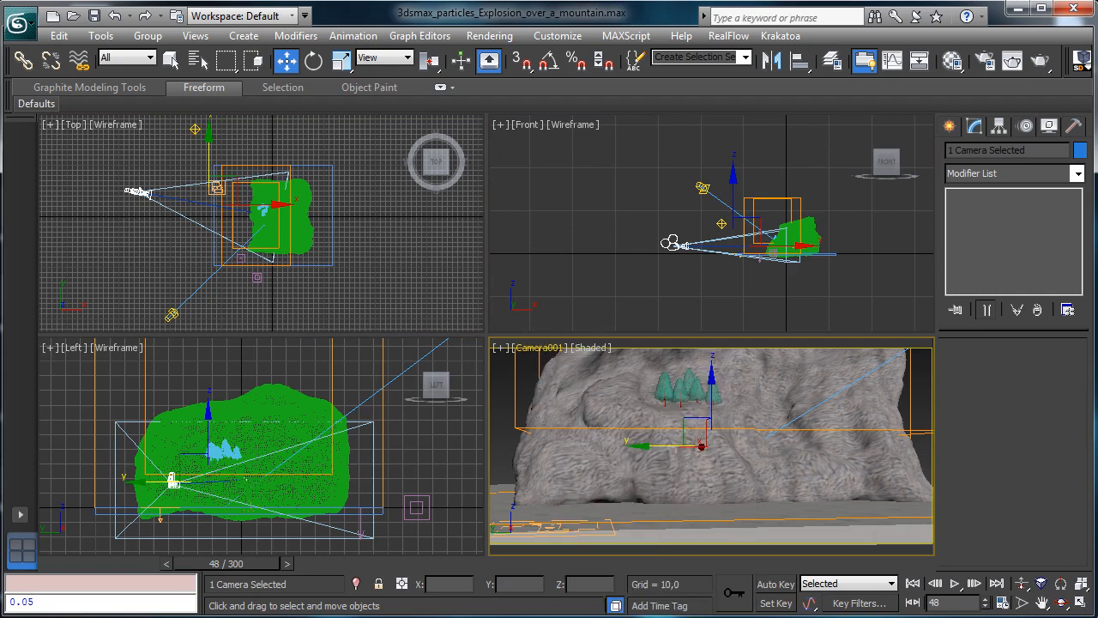
right_click(700, 387)
left_click(720, 402)
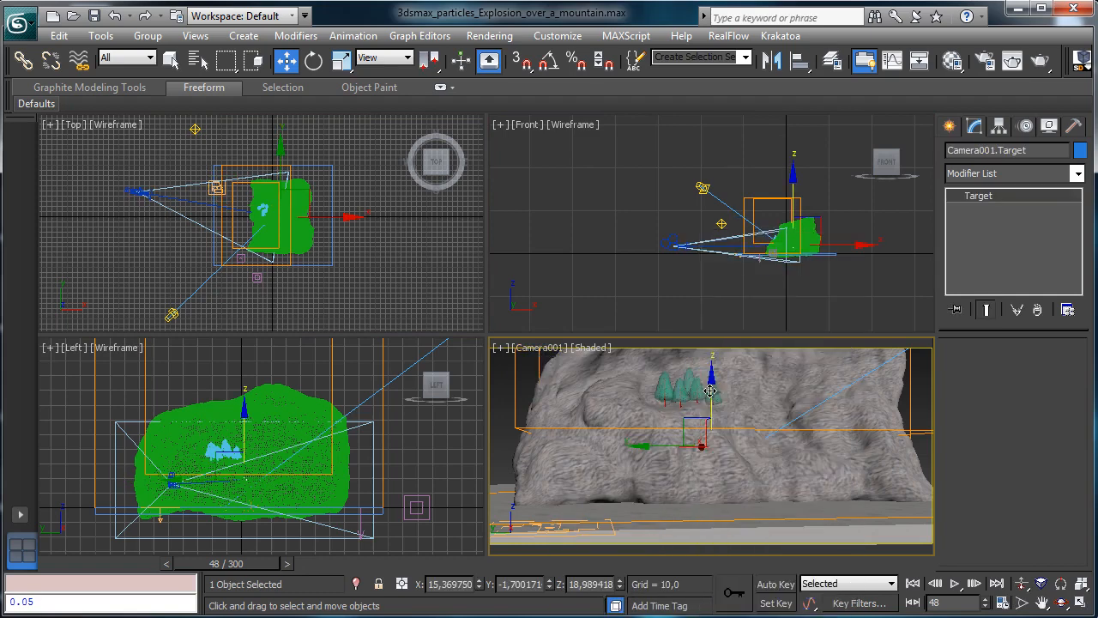
left_click_drag(710, 390, 714, 362)
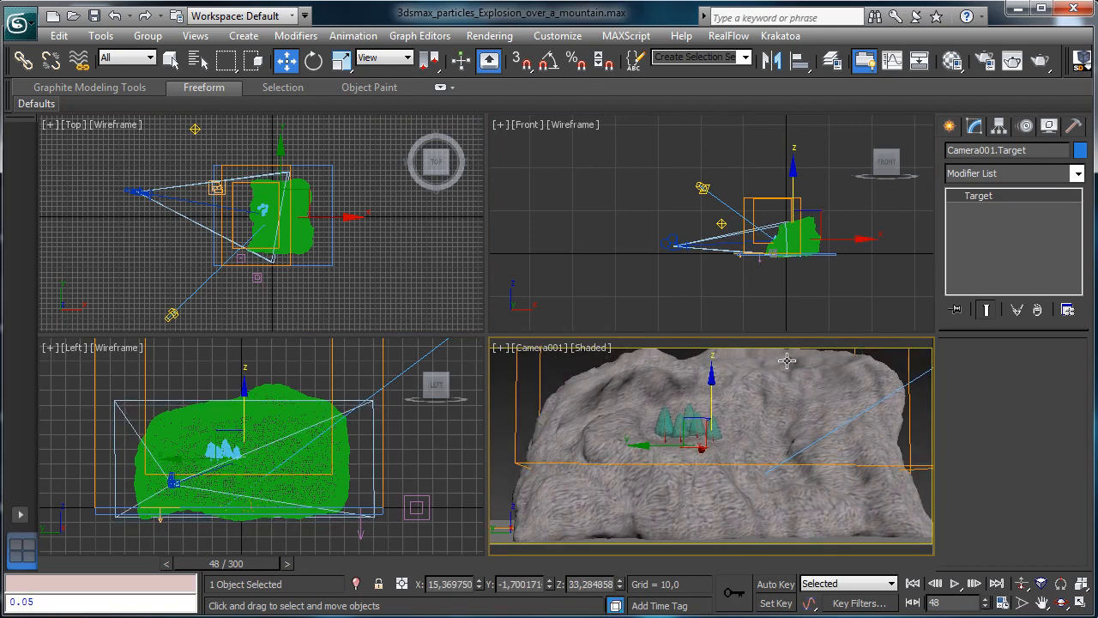
left_click(130, 187)
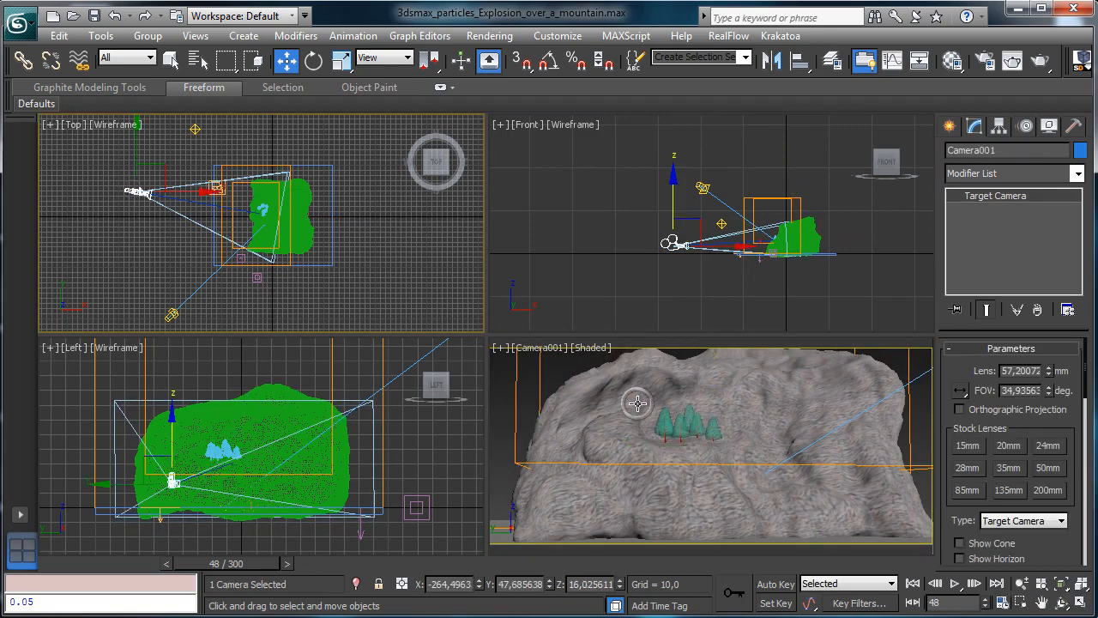
left_click_drag(1052, 380, 1052, 381)
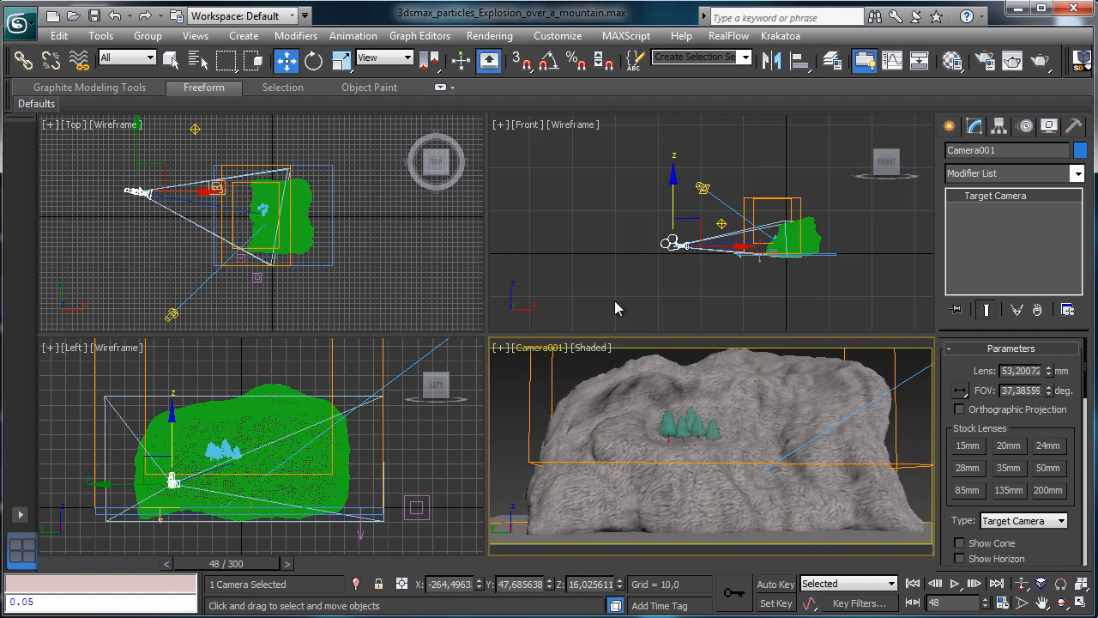
Step: Select the FumeFX001 grid and open its output preview for the camera view at frame 48
left_click(383, 358)
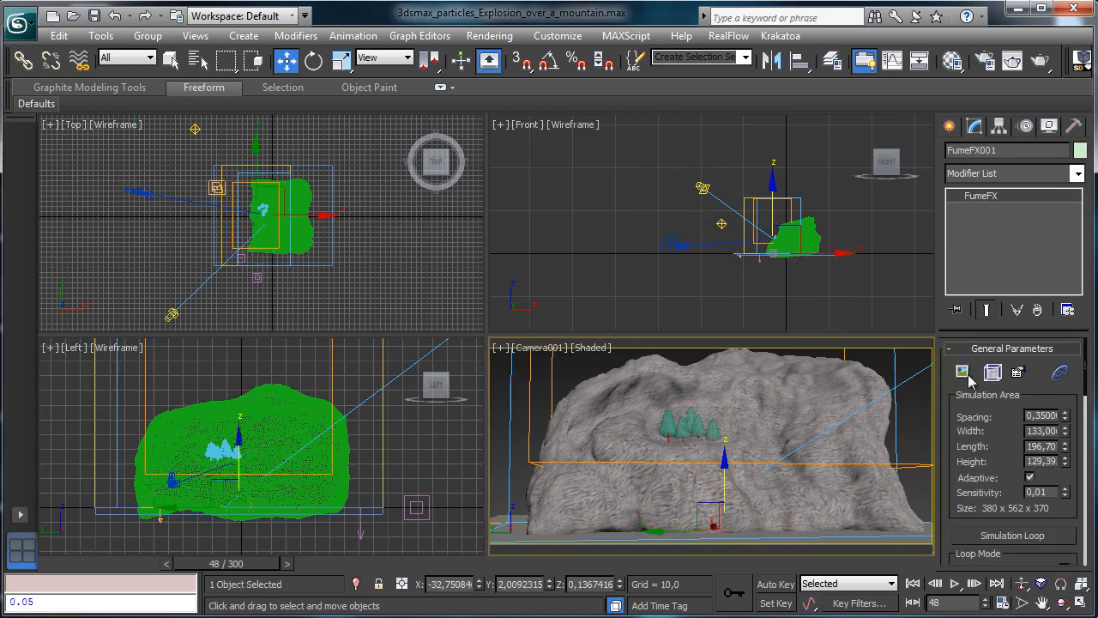
left_click(964, 373)
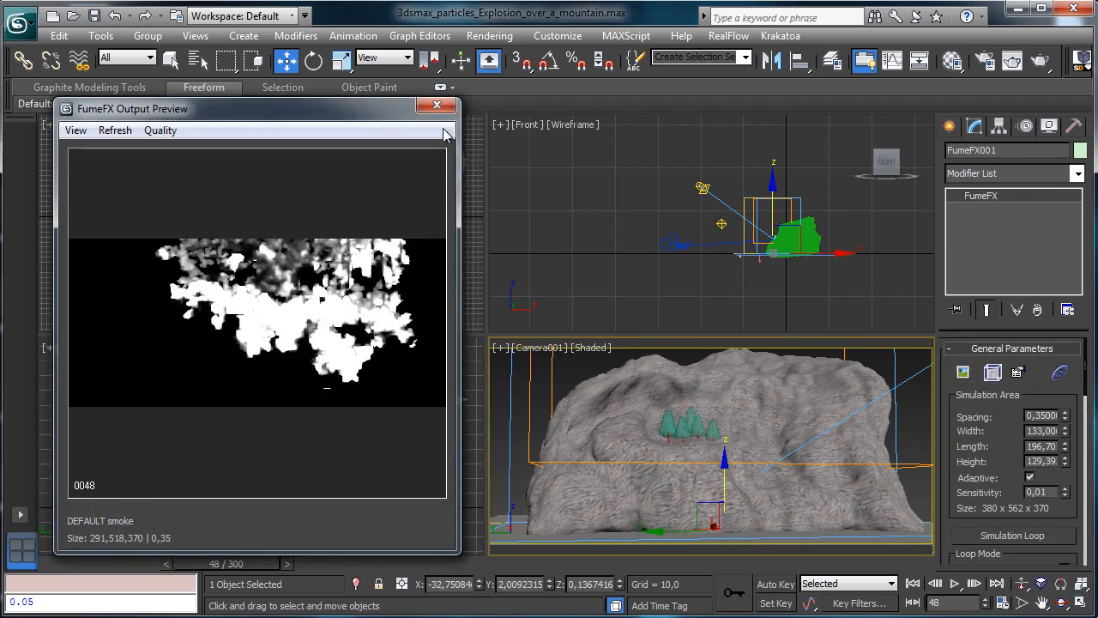
Step: Close the FumeFX output preview and save the scene
left_click(436, 105)
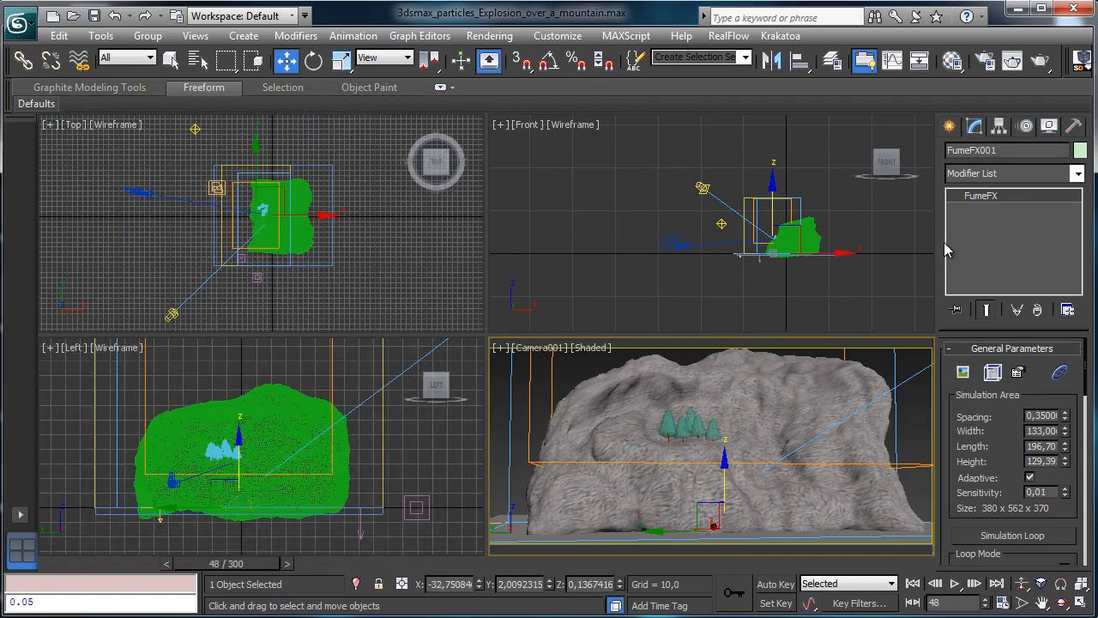
left_click(94, 15)
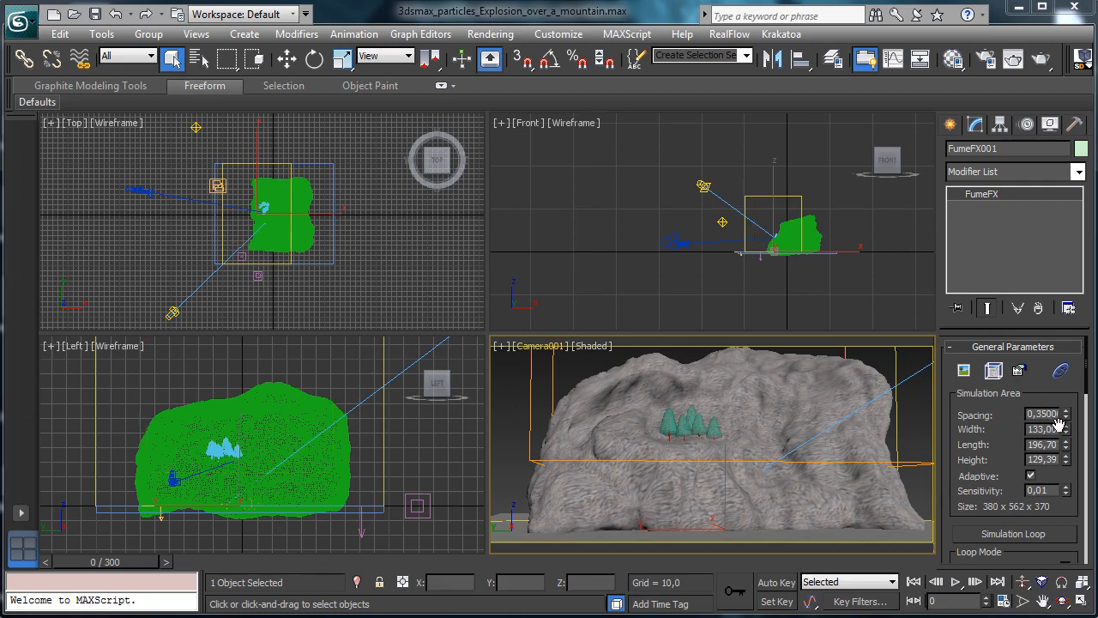
Step: Widen the FumeFX001 grid to about 148.97 and lower it to about Z -5.54 in the Front view
left_click_drag(1069, 433, 1067, 415)
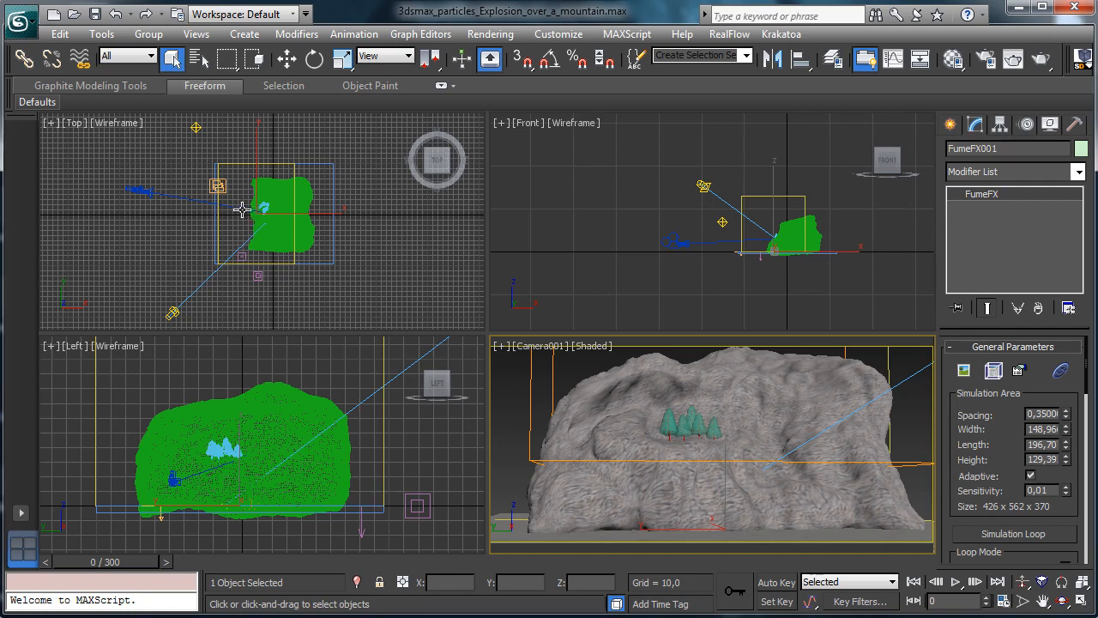
left_click(287, 58)
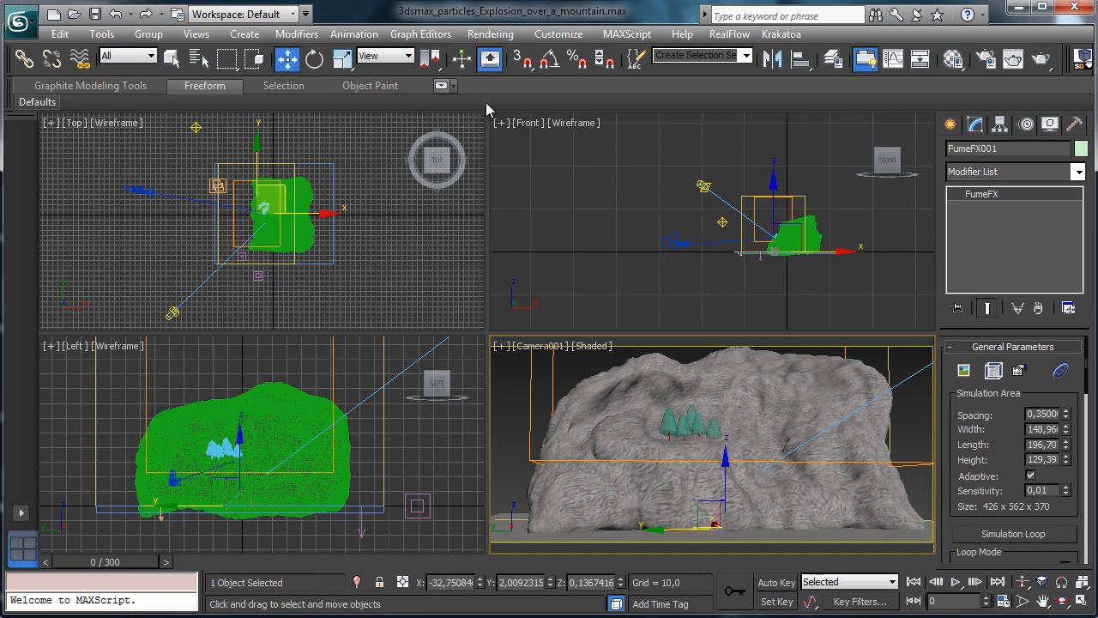
left_click(771, 206)
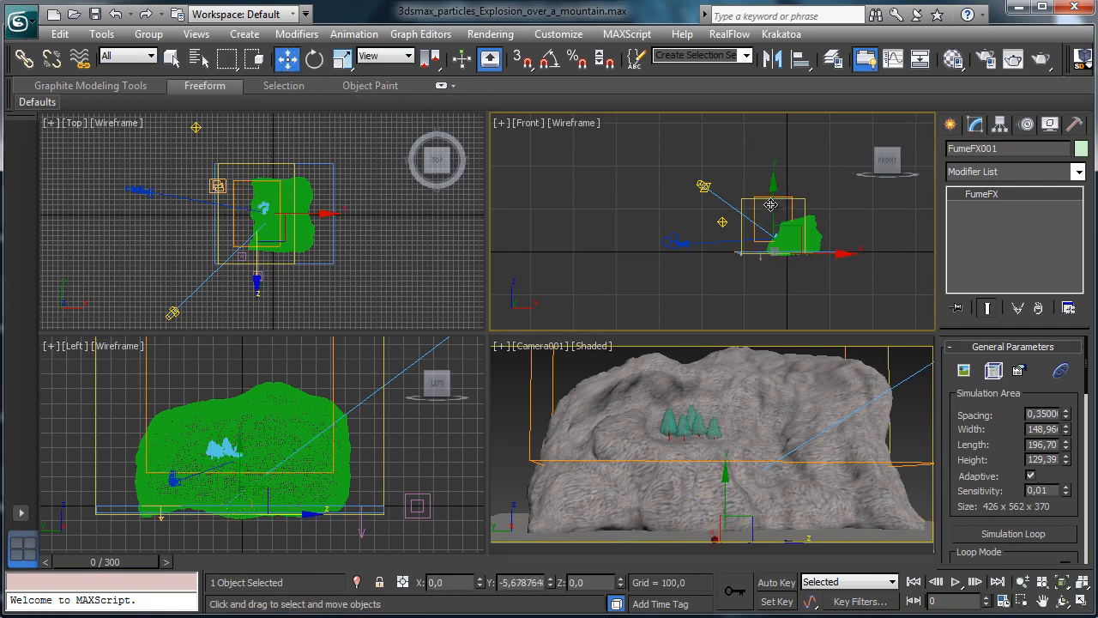
right_click(858, 412)
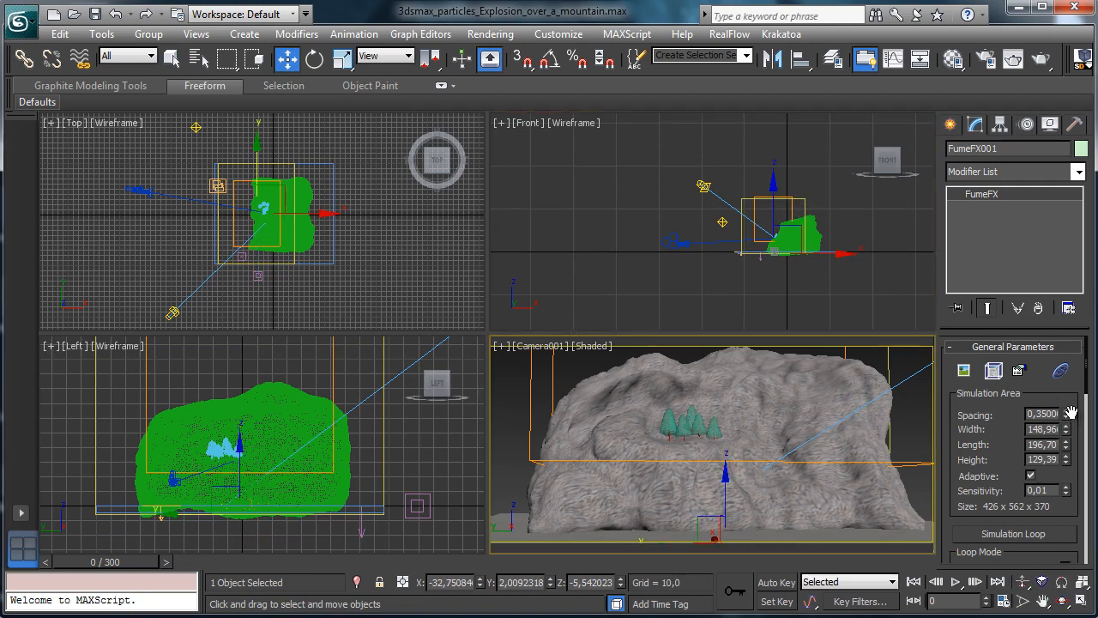
Step: Reduce the FumeFX001 grid's length to about 141.54 and its height to about 95.75
left_click_drag(1068, 441, 1068, 462)
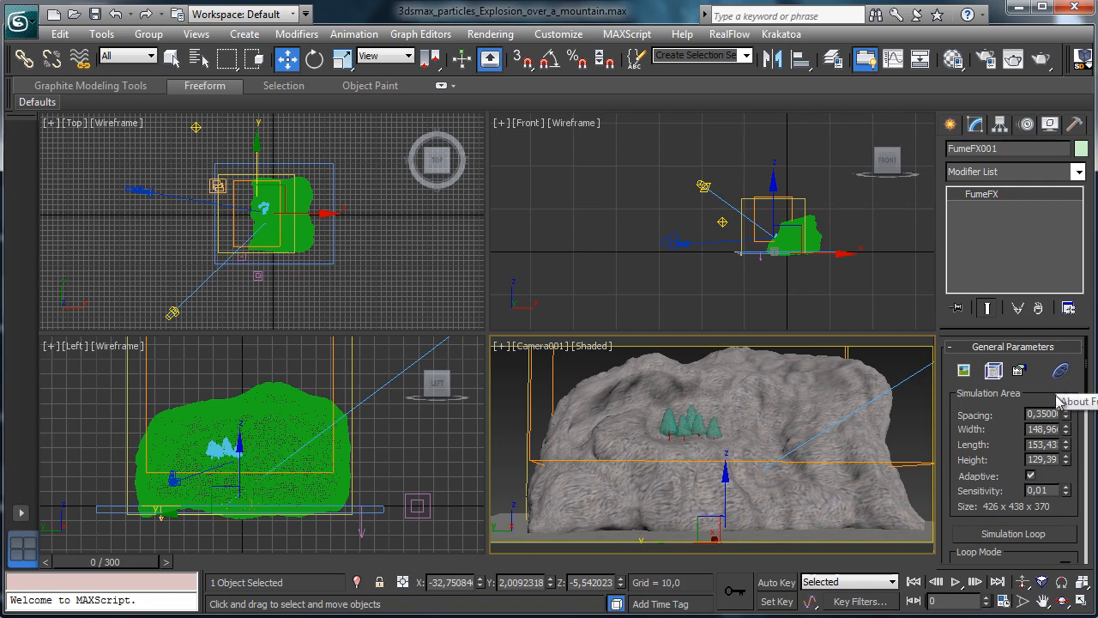
left_click_drag(1068, 454, 1064, 444)
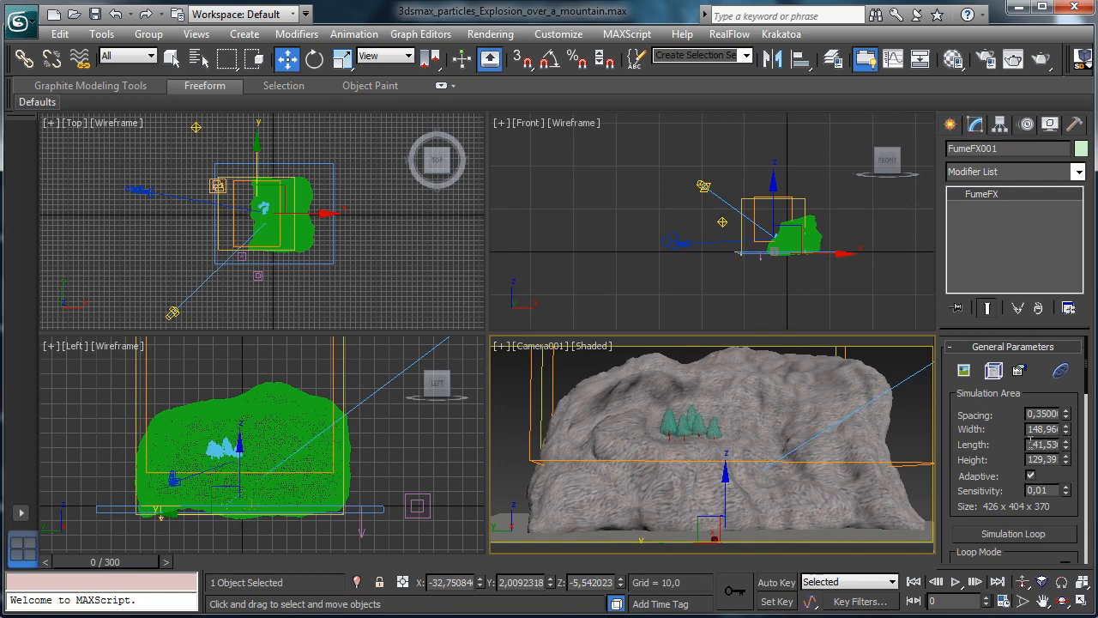
left_click_drag(1065, 464, 1072, 482)
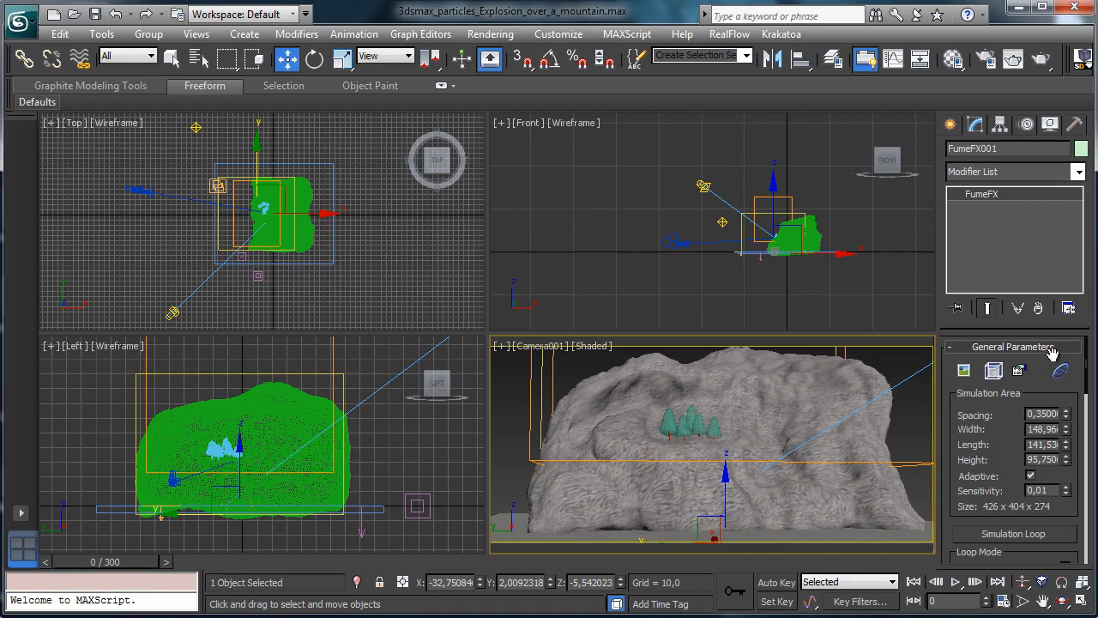
Step: Open FumeFX001's simulation window, go through its default output path dialog, and set the solver quality to 6
left_click(995, 372)
left_click_drag(411, 23, 158, 42)
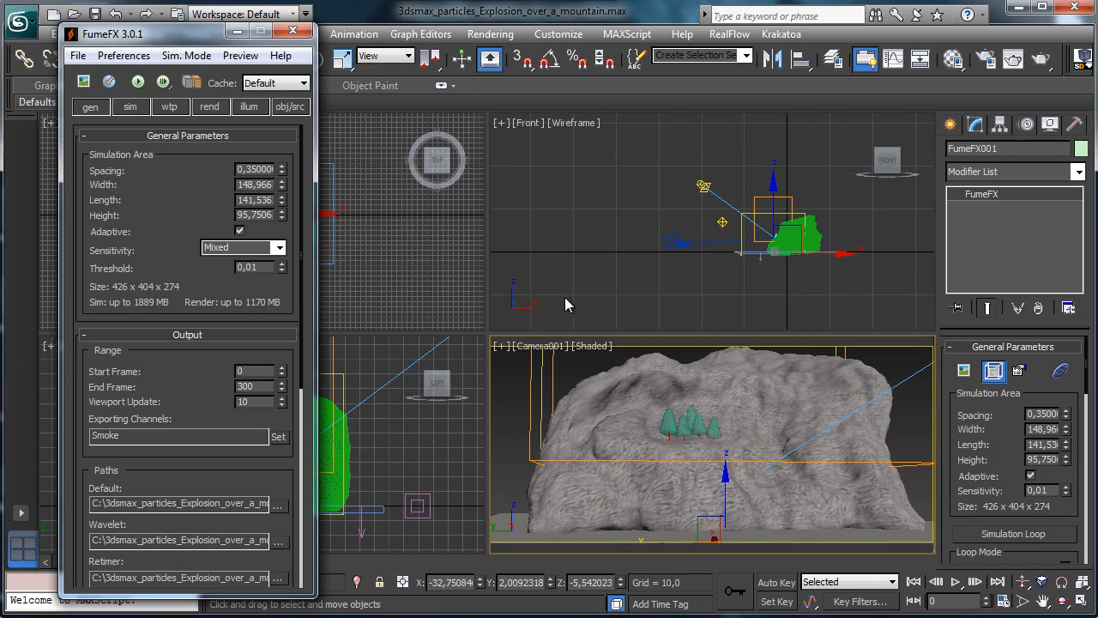
left_click(278, 504)
left_click(820, 513)
left_click(131, 106)
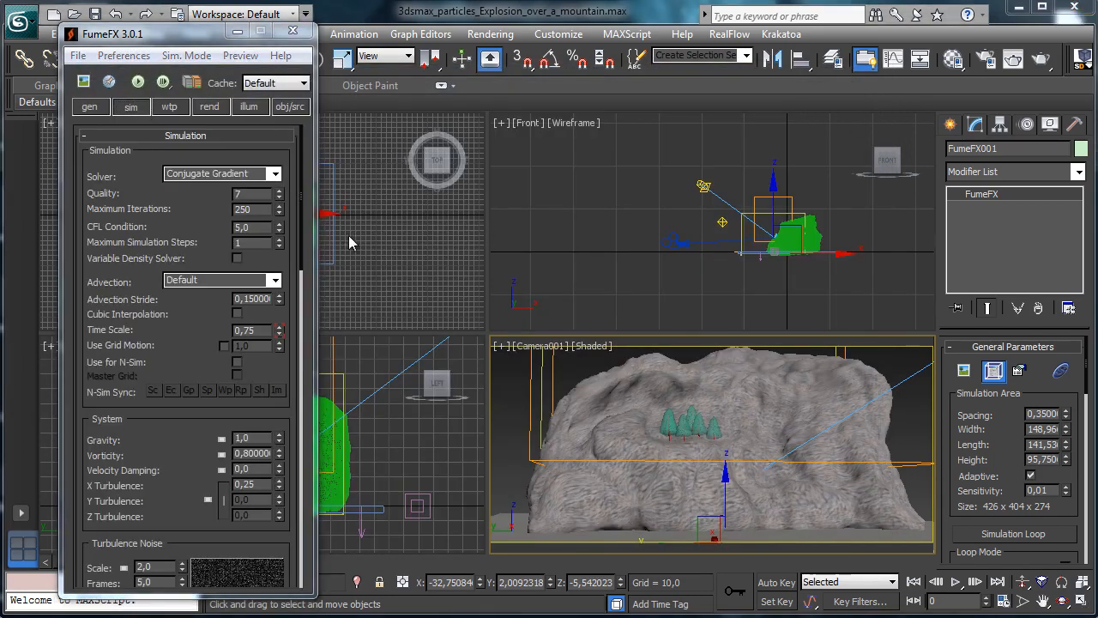
left_click(279, 197)
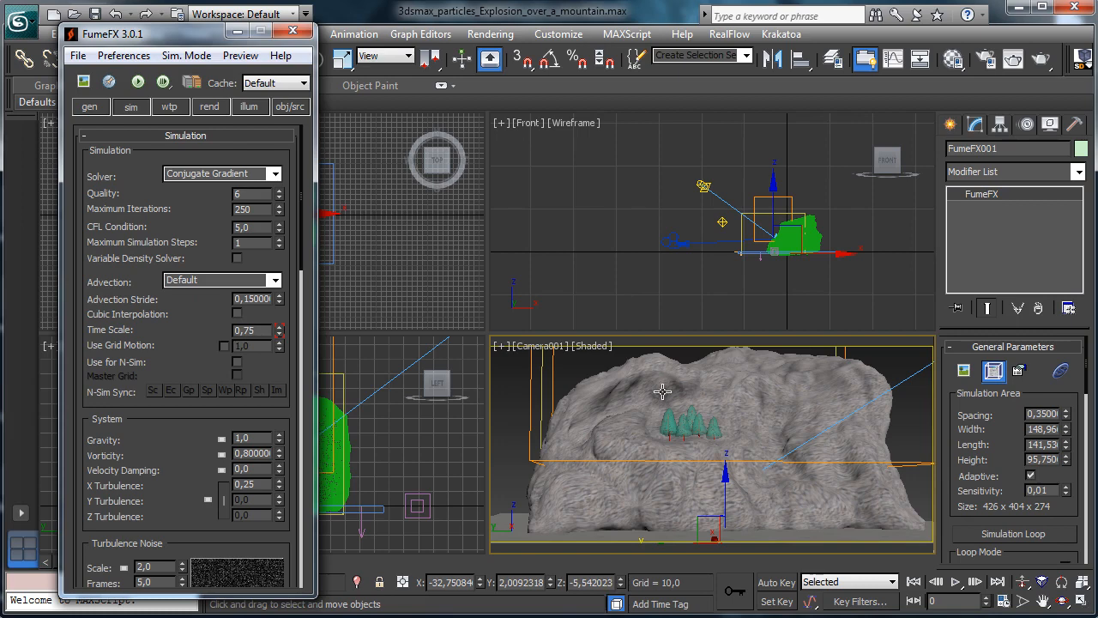
Step: Open the Curve Editor, enlarge it, and expand FumeFX001's Simulation tracks to show the animated curve
left_click(371, 37)
mouse_move(431, 39)
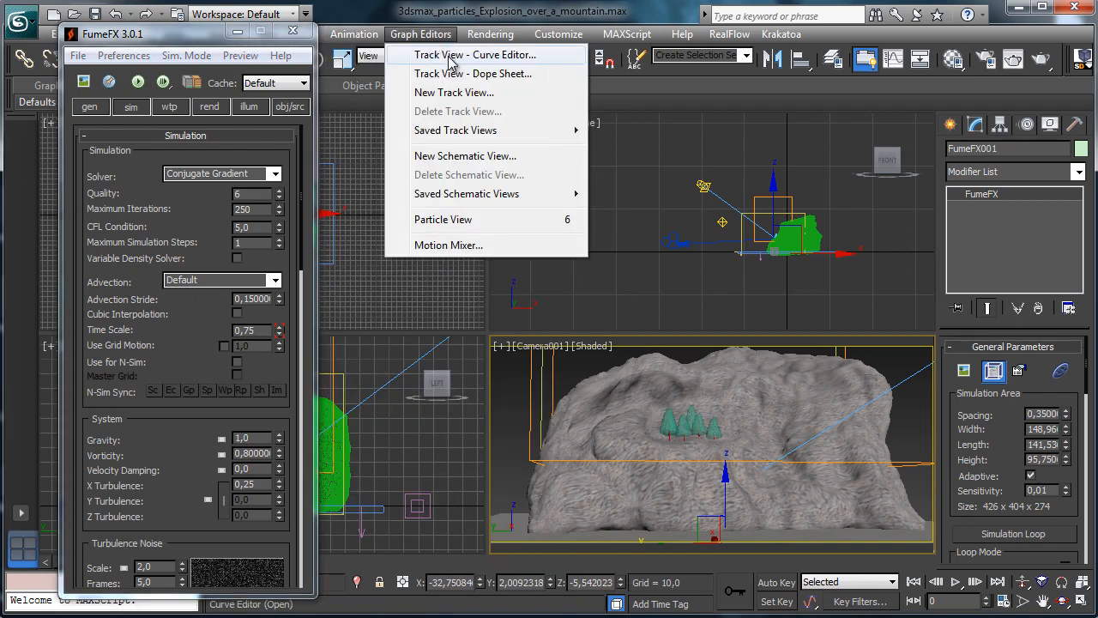
left_click(455, 57)
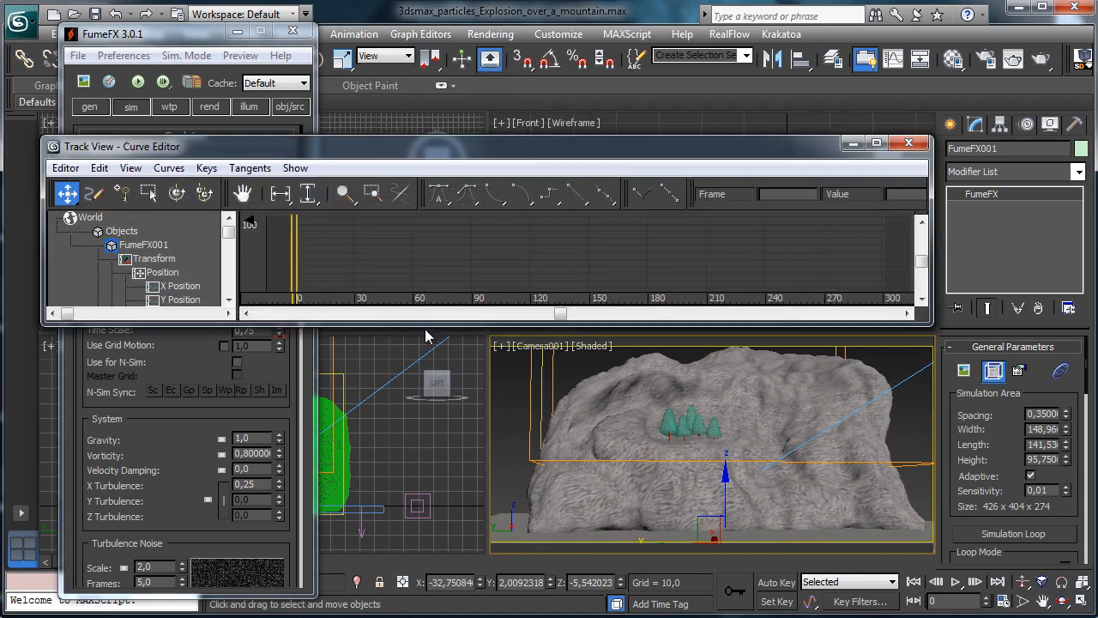
left_click_drag(429, 325, 429, 506)
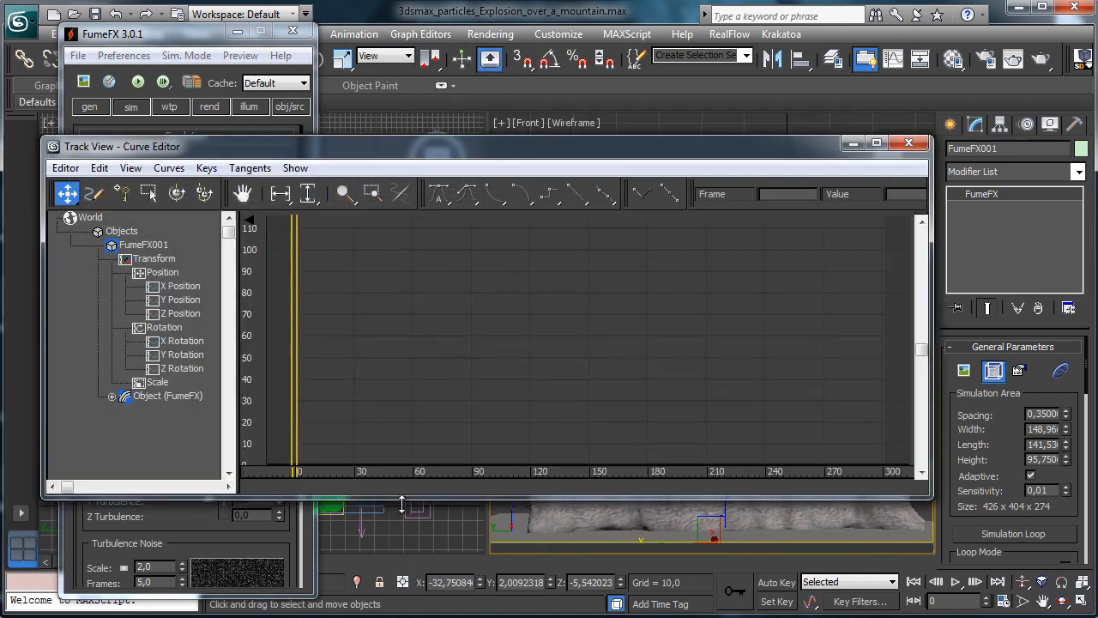
left_click(111, 397)
left_click(125, 409)
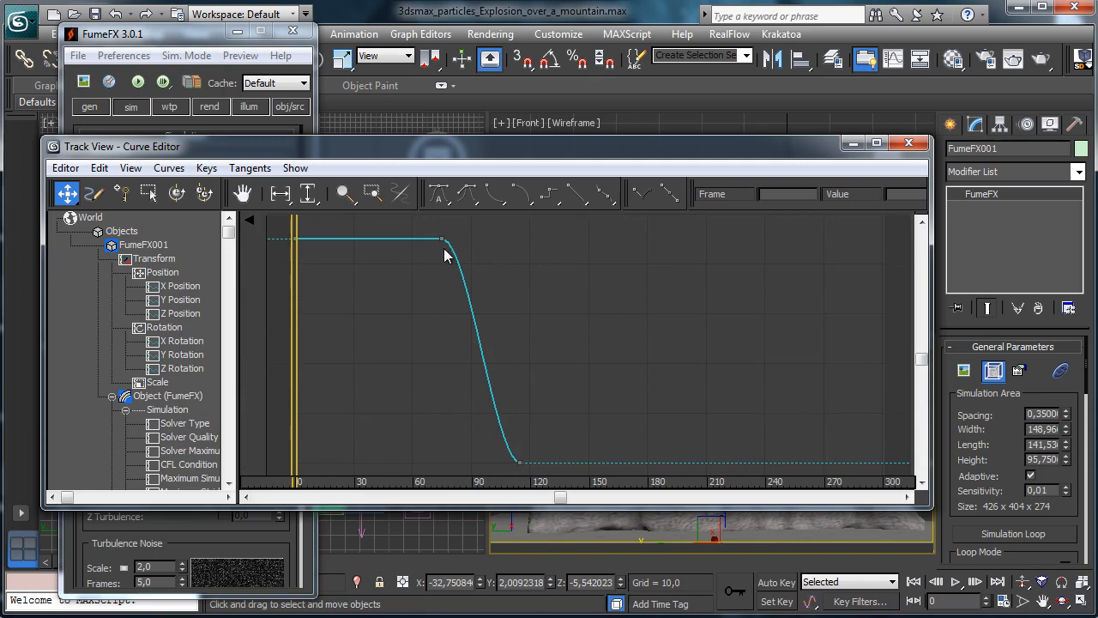
Step: Give the curve's last two keys linear tangents and shift them earlier to about frames 18 and 57, then close the Curve Editor
left_click_drag(394, 230, 560, 486)
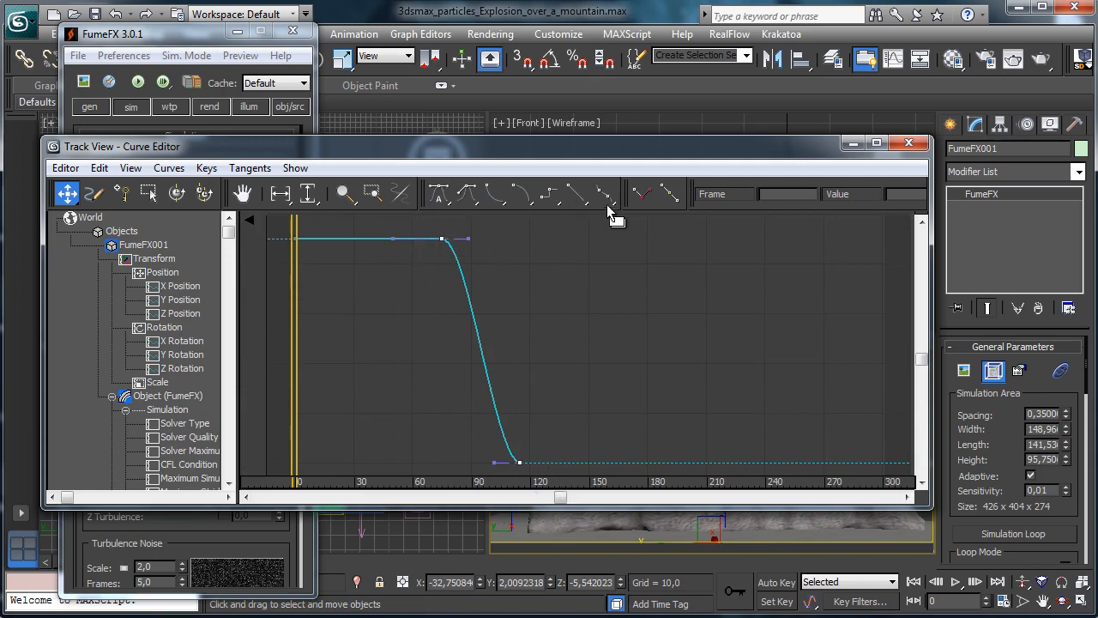
left_click(577, 193)
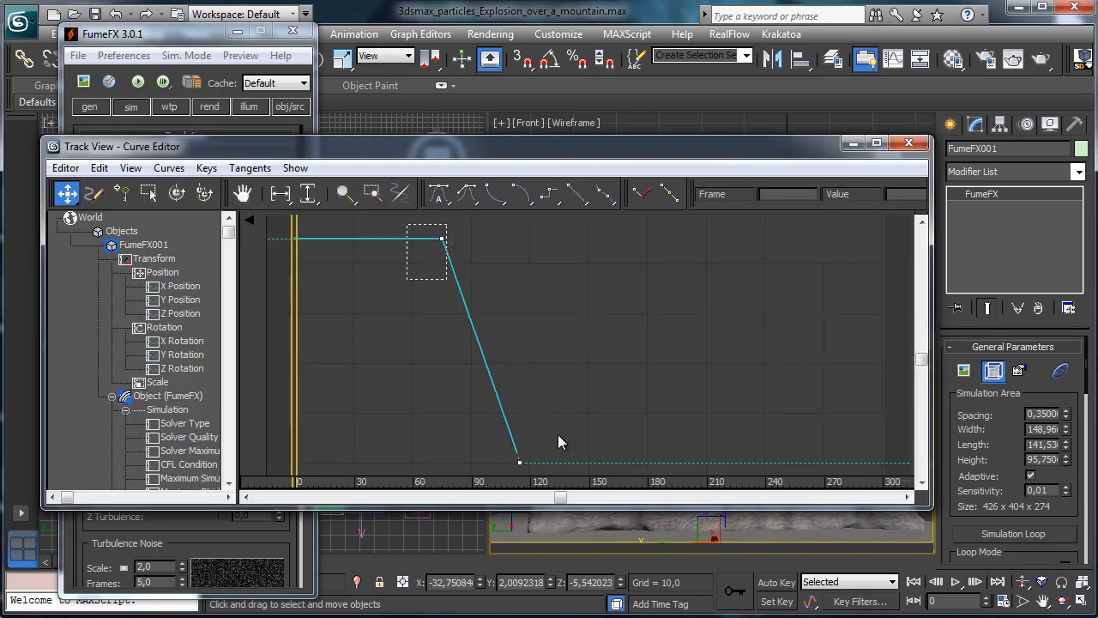
left_click_drag(67, 194, 72, 256)
left_click_drag(442, 239, 333, 244)
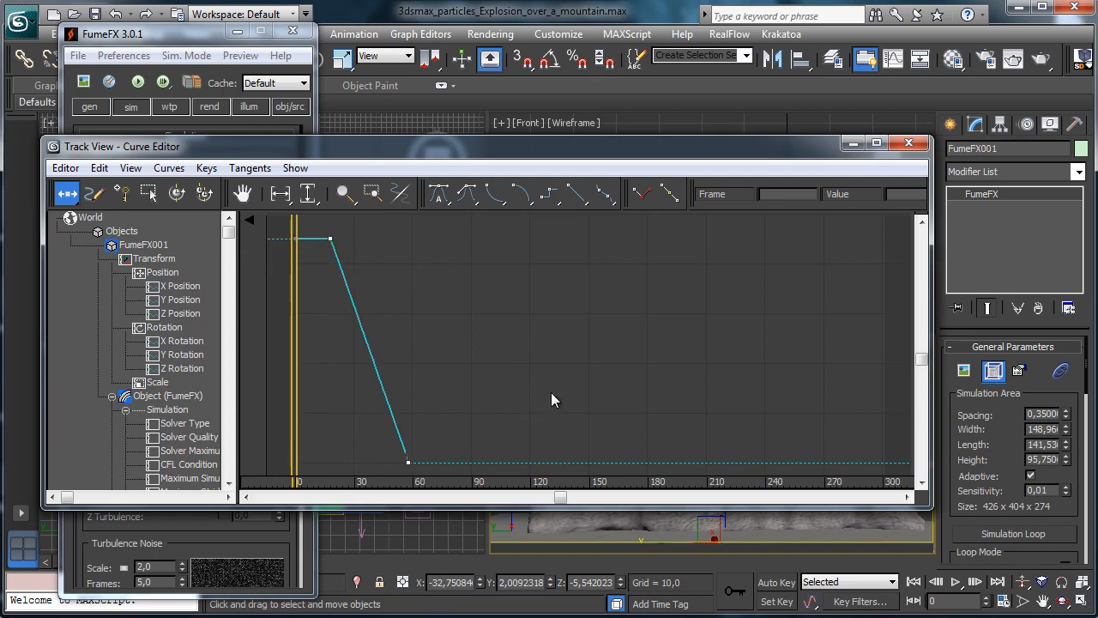
left_click(908, 142)
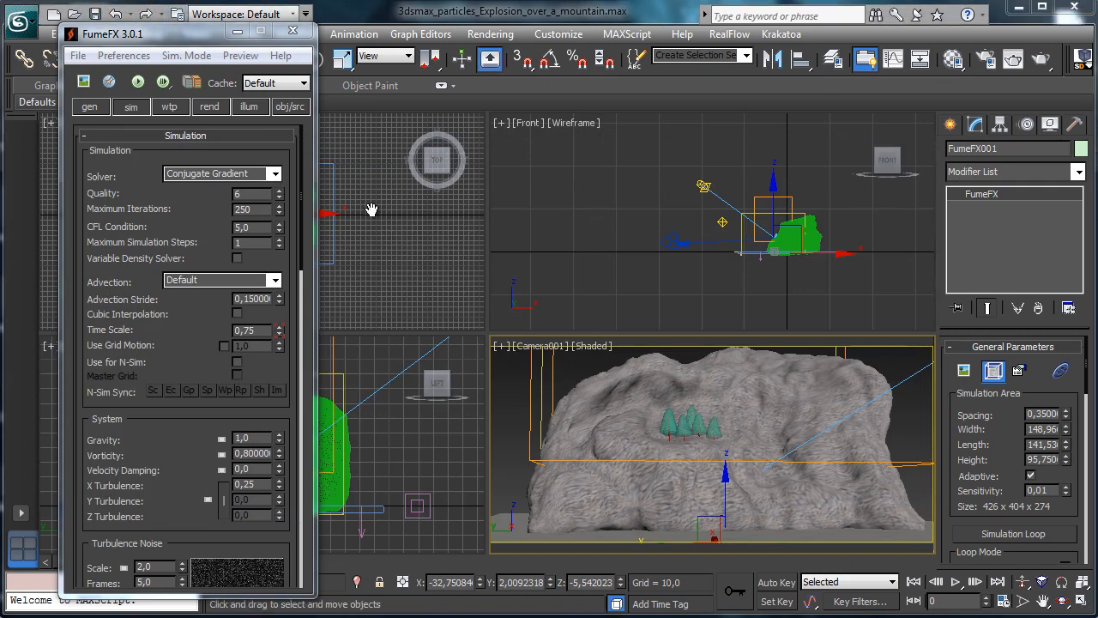
Step: Set the simulation's gravity to 0.75 and its X turbulence to 0.5
left_click_drag(211, 374, 227, 286)
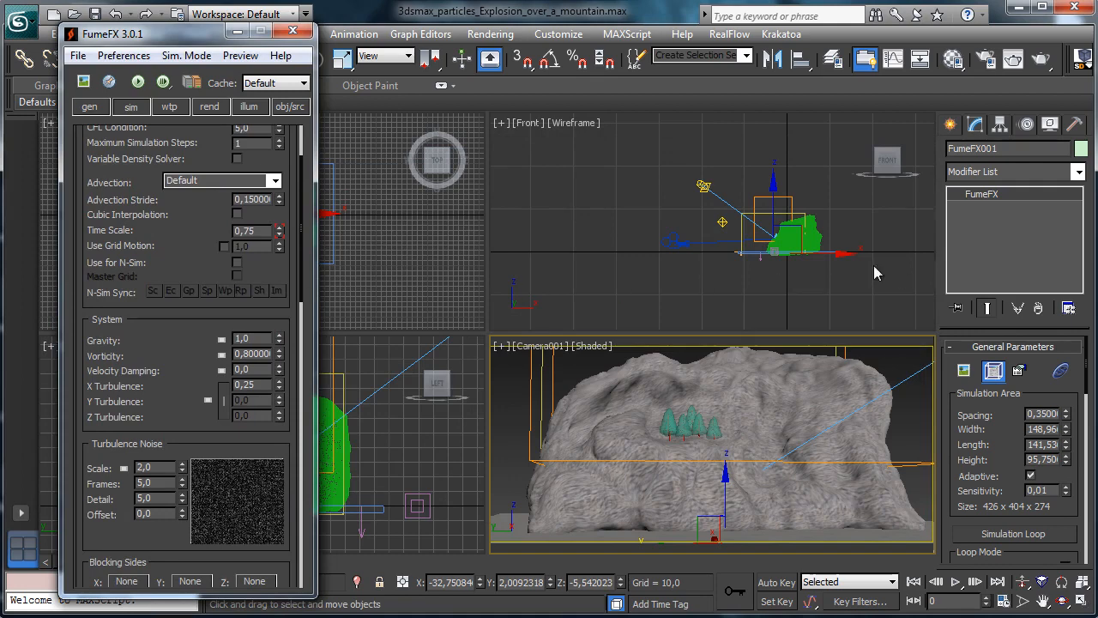
double_click(258, 338)
type("0,75")
key("Return")
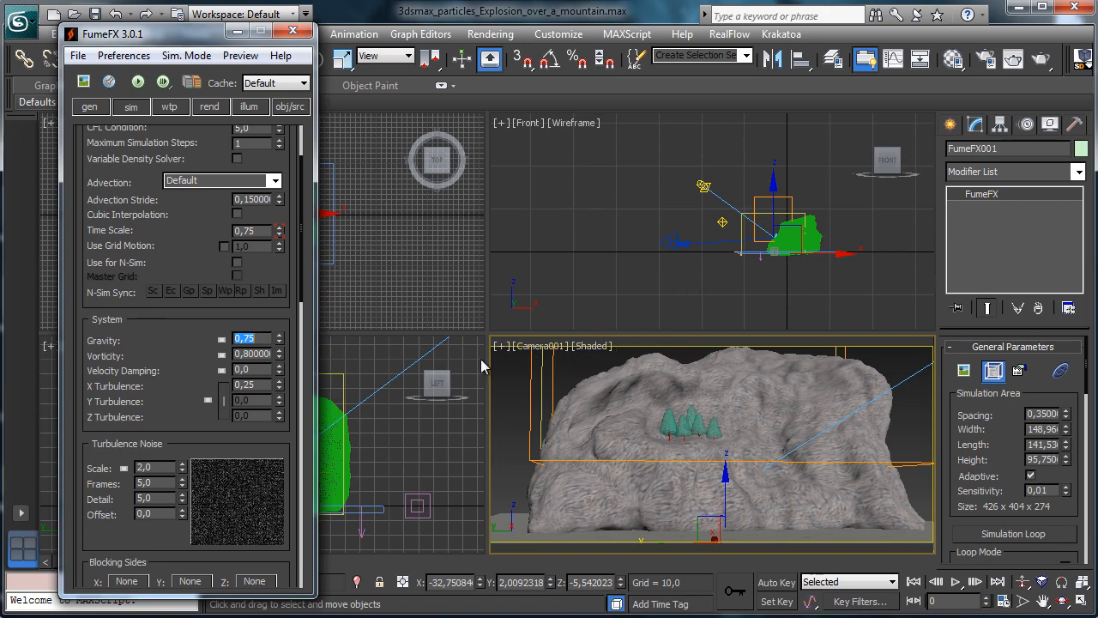
left_click(258, 385)
key("BackSpace")
key("BackSpace")
type("5")
key("Return")
Step: Set the turbulence noise to 10 frames with a scale of 0.4
double_click(165, 483)
key("Return")
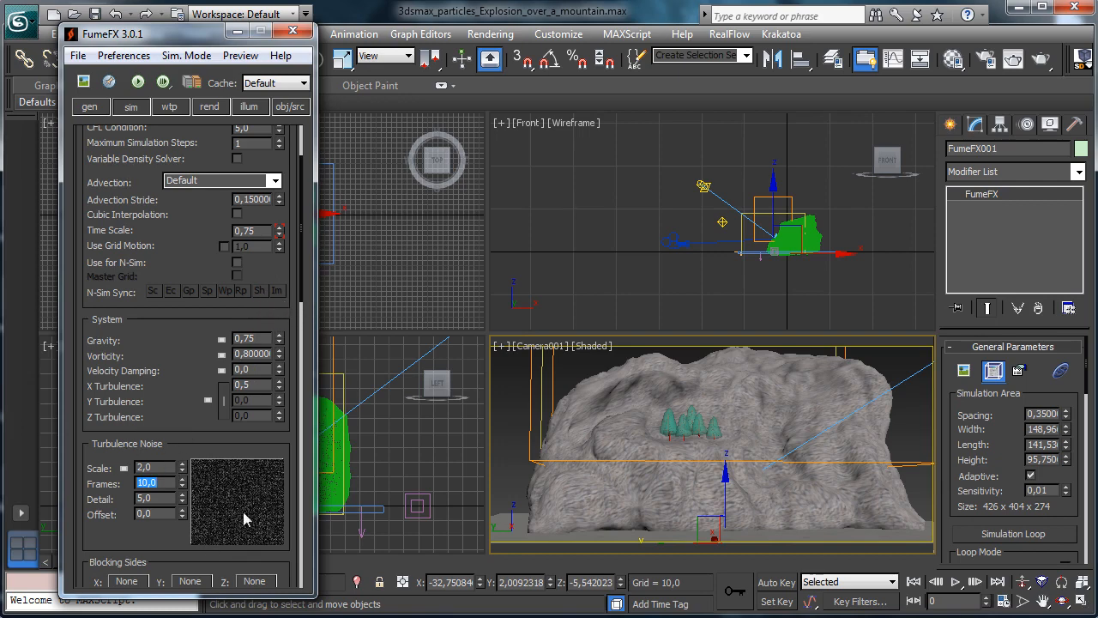
left_click(163, 468)
type("0,4")
key("Return")
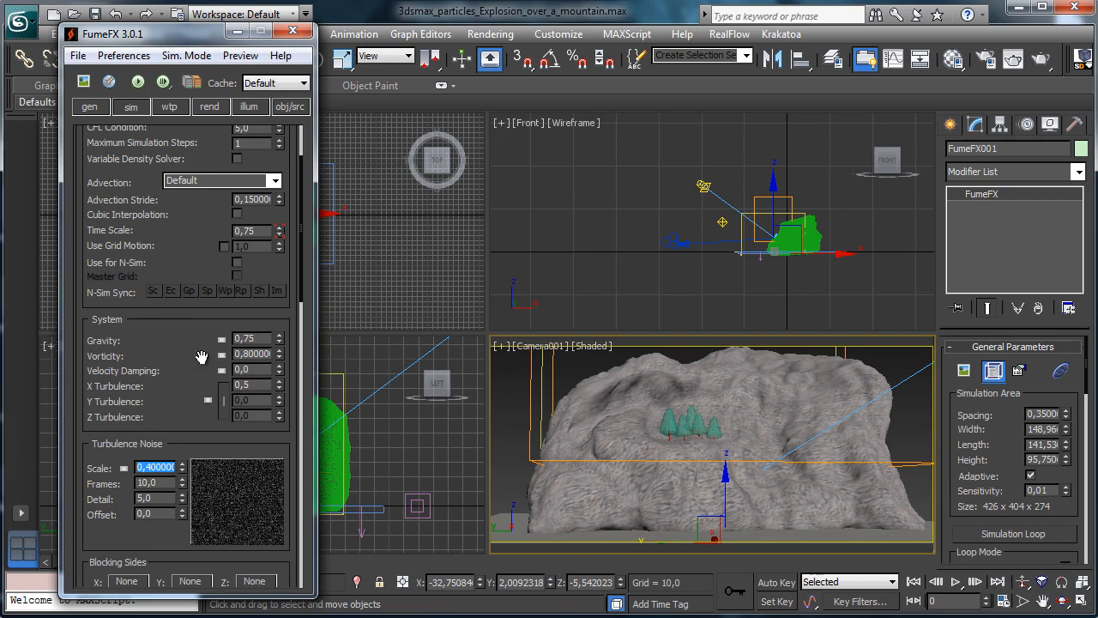
Step: Set the simulated smoke's dissipation strength to 3
left_click_drag(184, 385, 189, 135)
left_click_drag(147, 463, 152, 161)
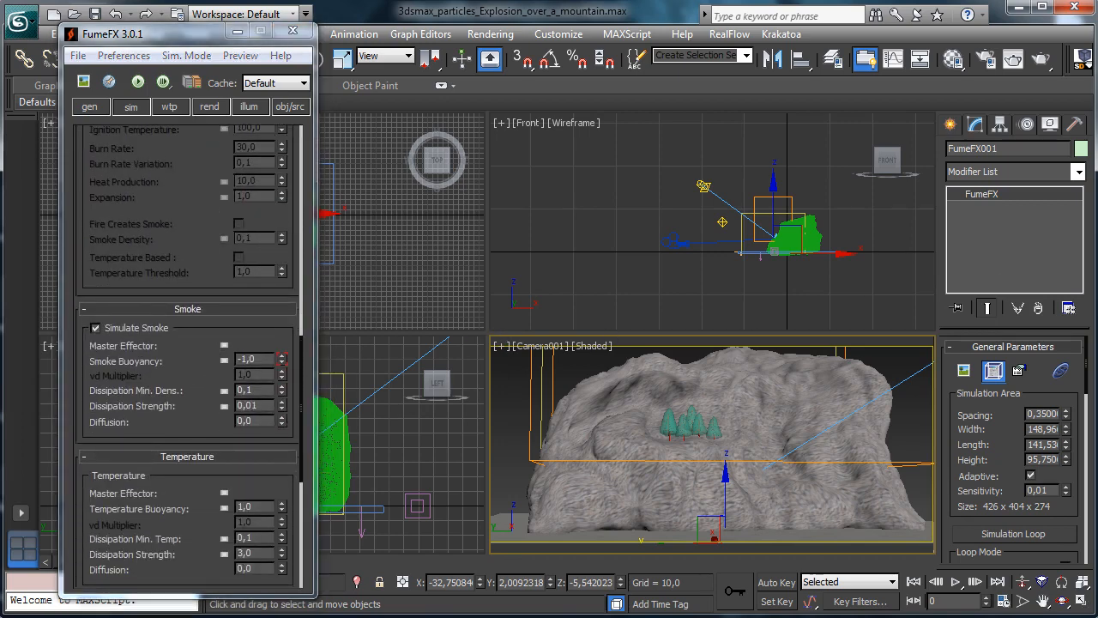
double_click(253, 405)
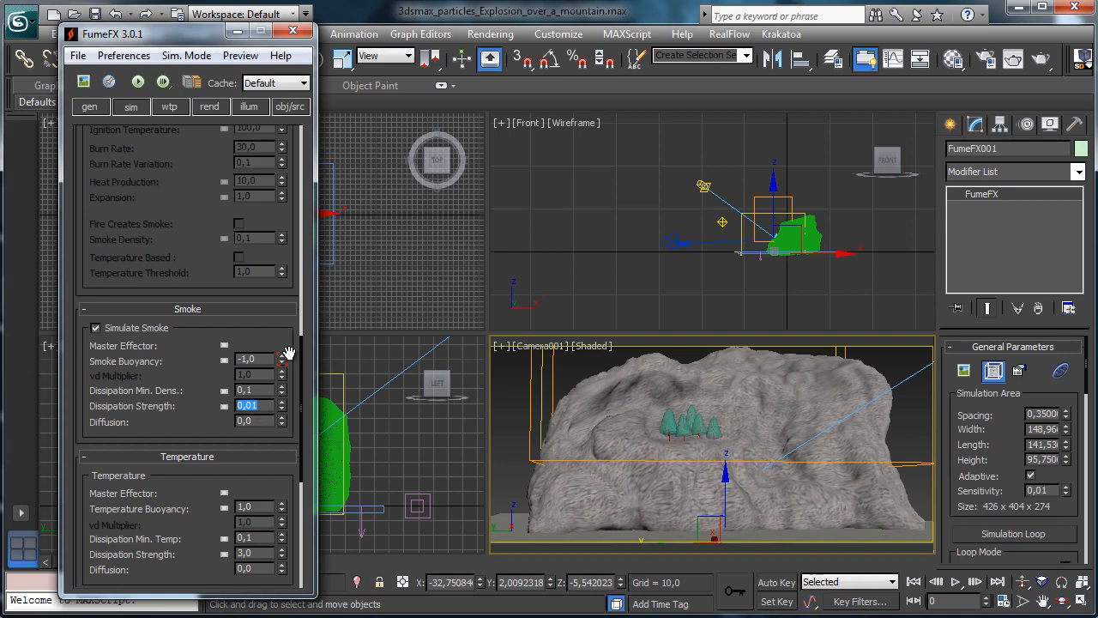
type("3")
key("Return")
Step: Set the smoke's low threshold to 0 in the rendering parameters
left_click(210, 107)
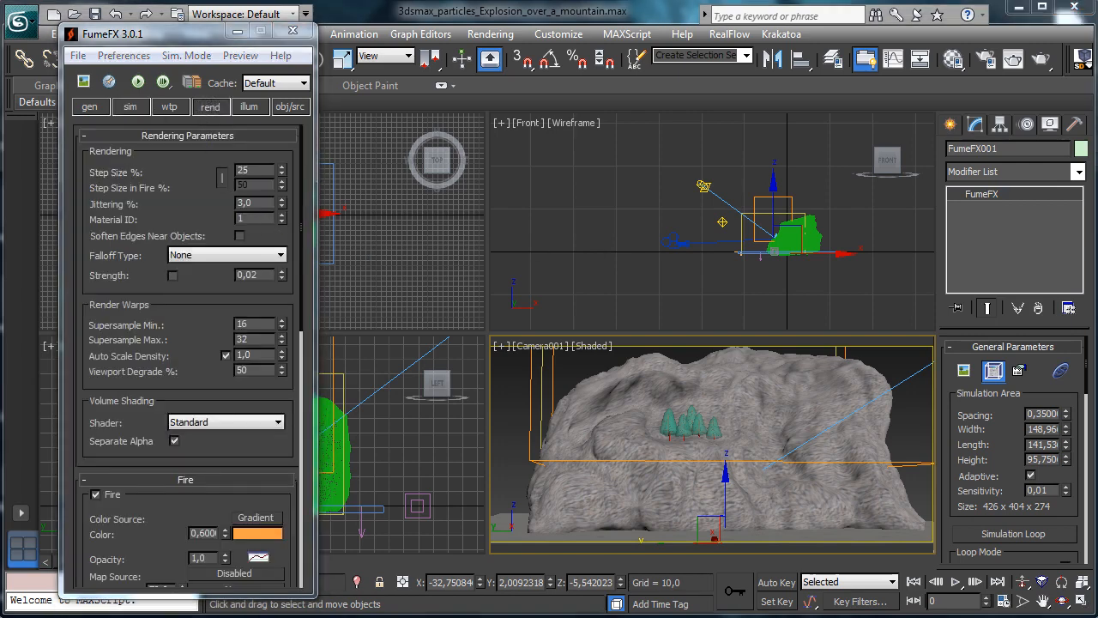
left_click_drag(206, 345, 241, 121)
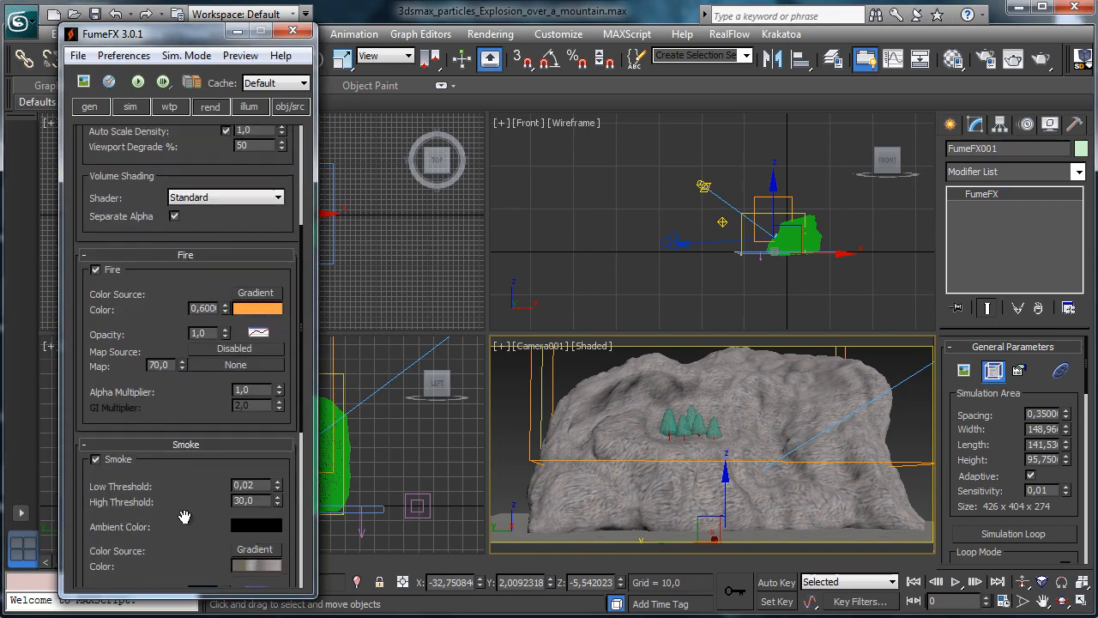
scroll(185, 517, "down", 3)
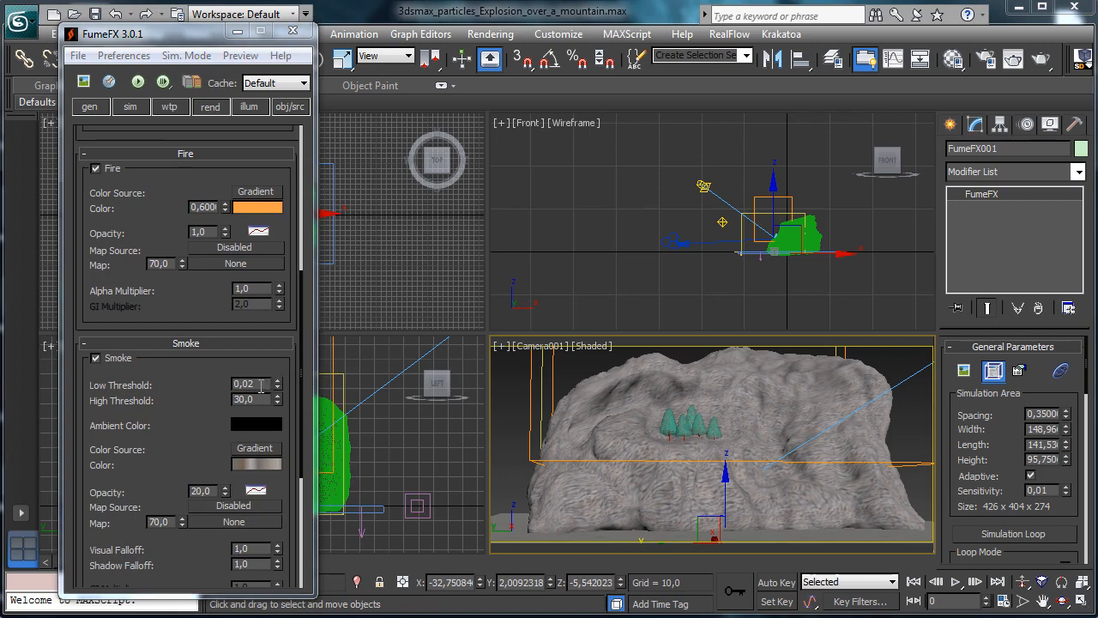
double_click(253, 384)
type("0")
key("Return")
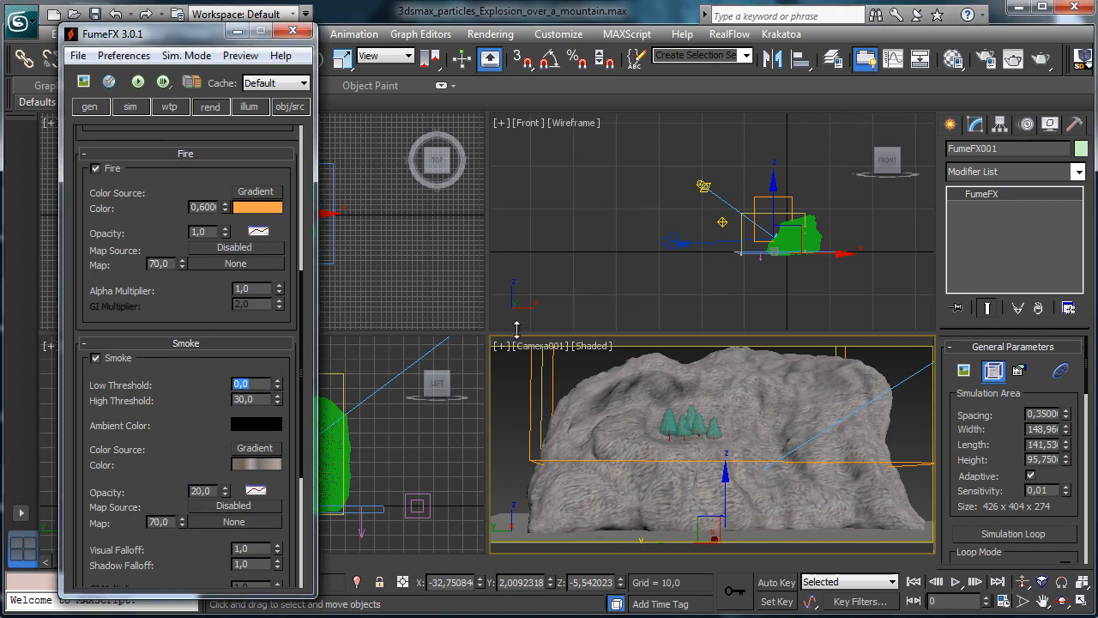
Step: Set the rendered smoke's opacity to 1
left_click_drag(178, 418, 190, 361)
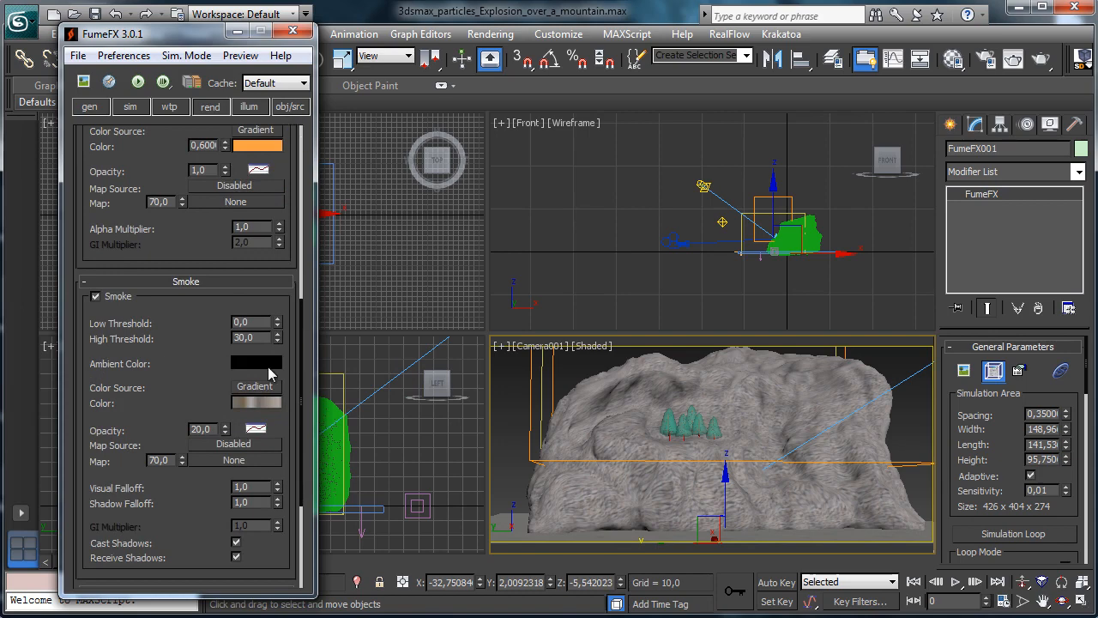
double_click(200, 428)
type("1")
key("Return")
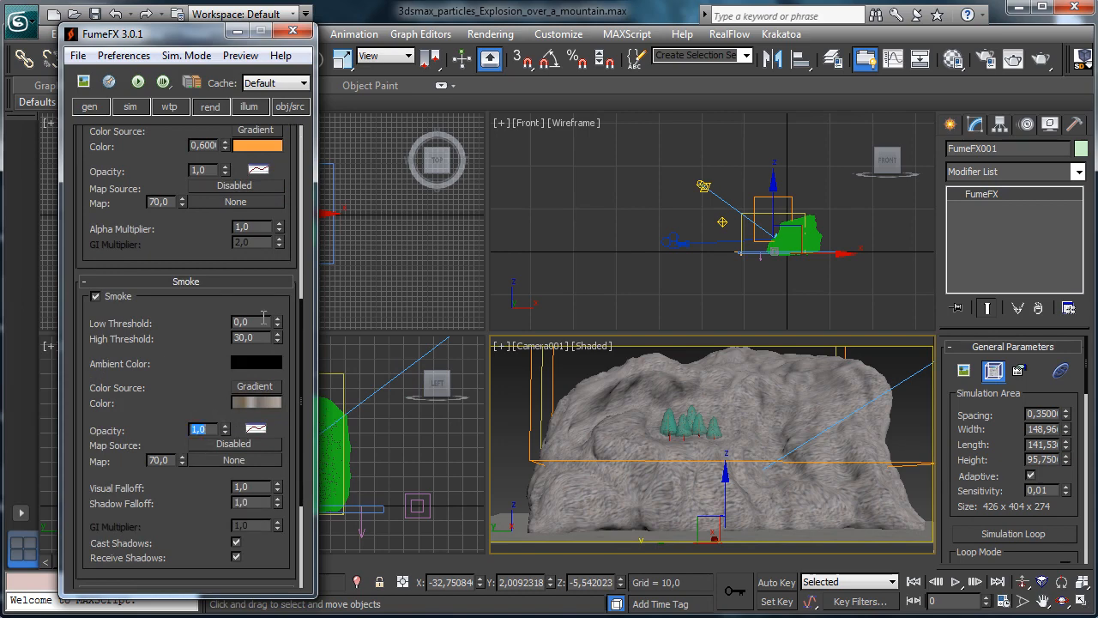